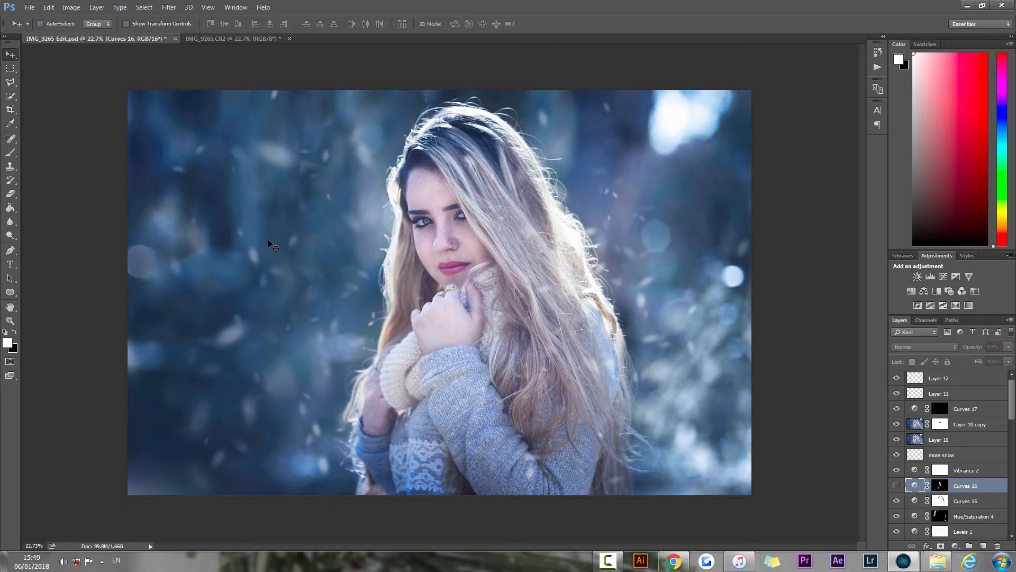
# In the IMG_9265.CR2 document, add a Curves adjustment layer and slightly raise the midpoint of the Blue channel's curve
pyautogui.click(234, 37)
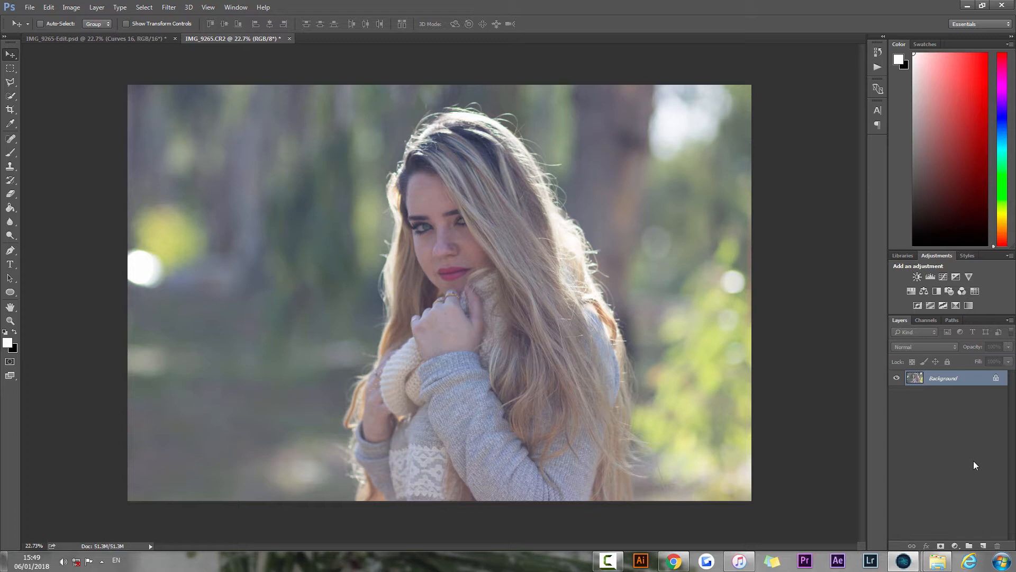
pyautogui.click(955, 546)
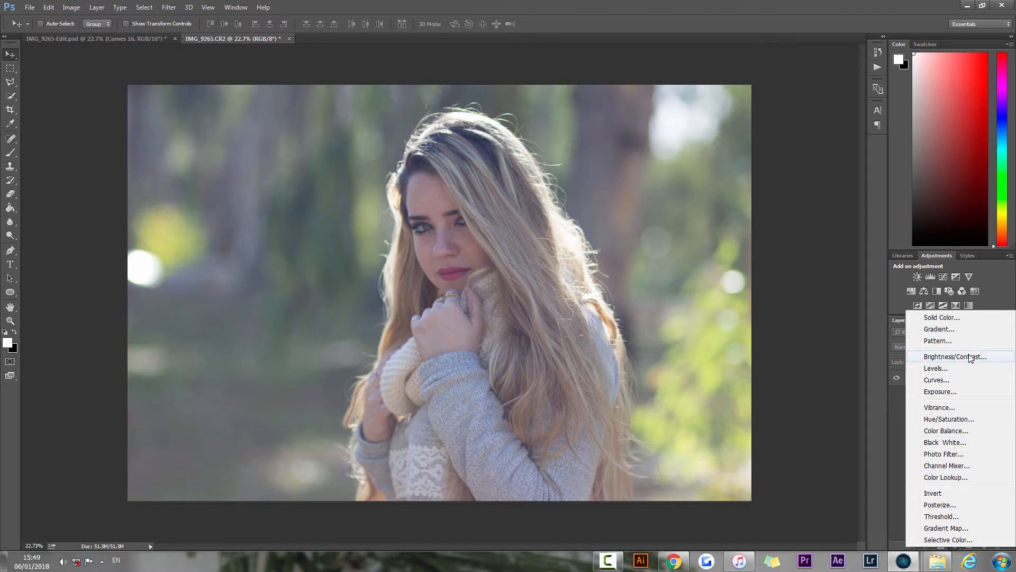
pyautogui.click(947, 380)
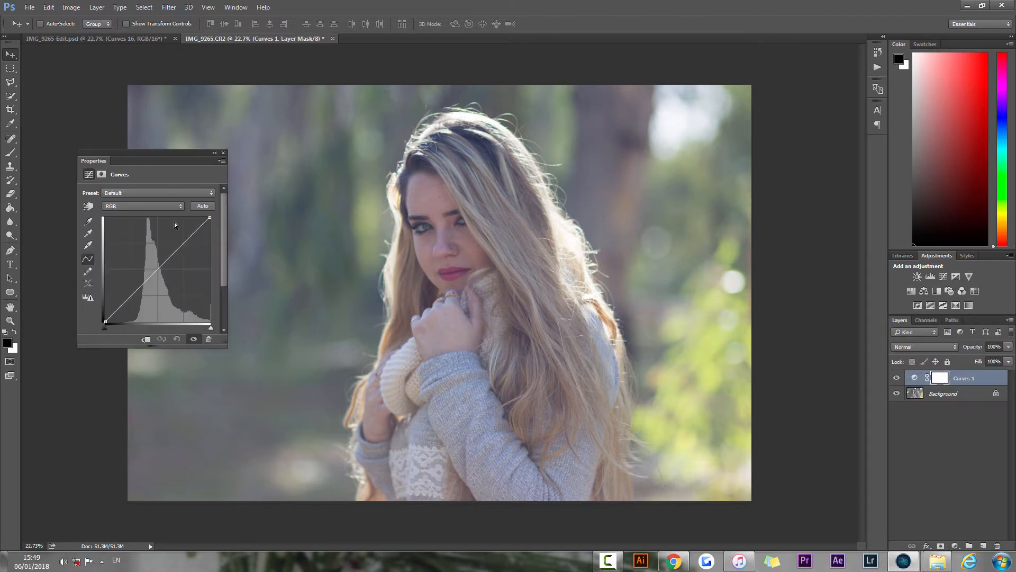
pyautogui.click(151, 204)
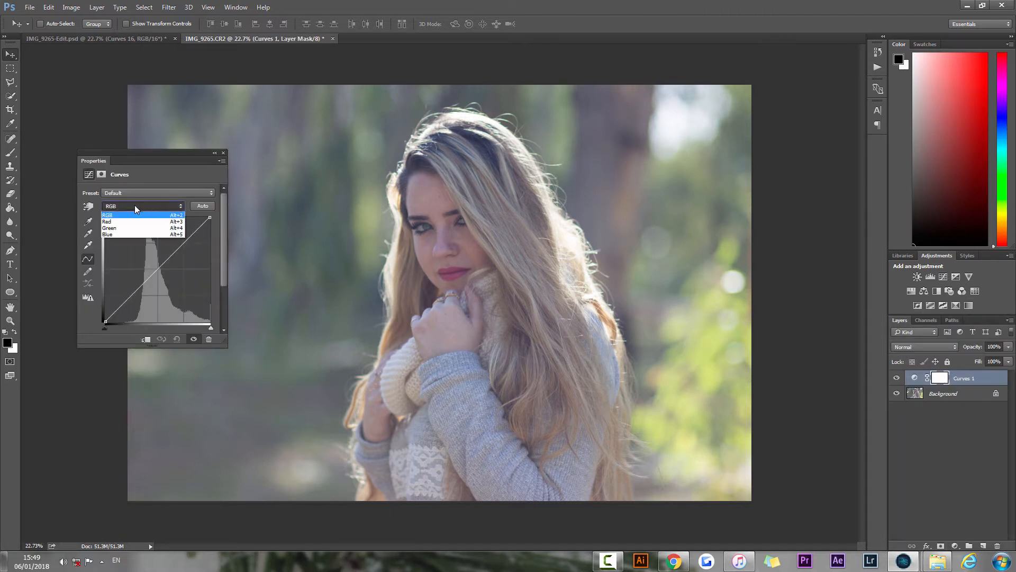
pyautogui.click(114, 234)
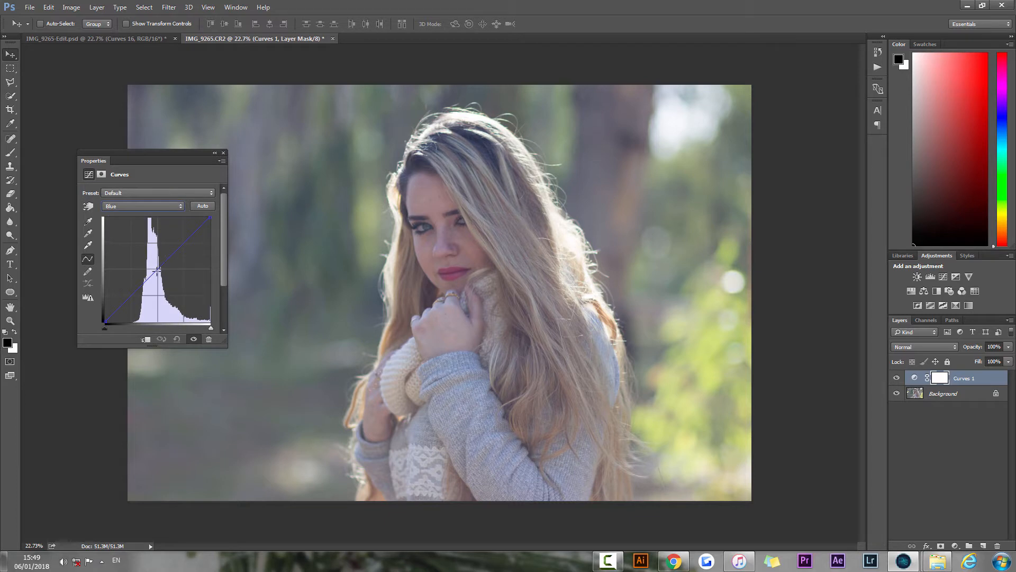
pyautogui.moveTo(157, 269); pyautogui.dragTo(155, 269)
pyautogui.click(897, 378)
pyautogui.click(897, 379)
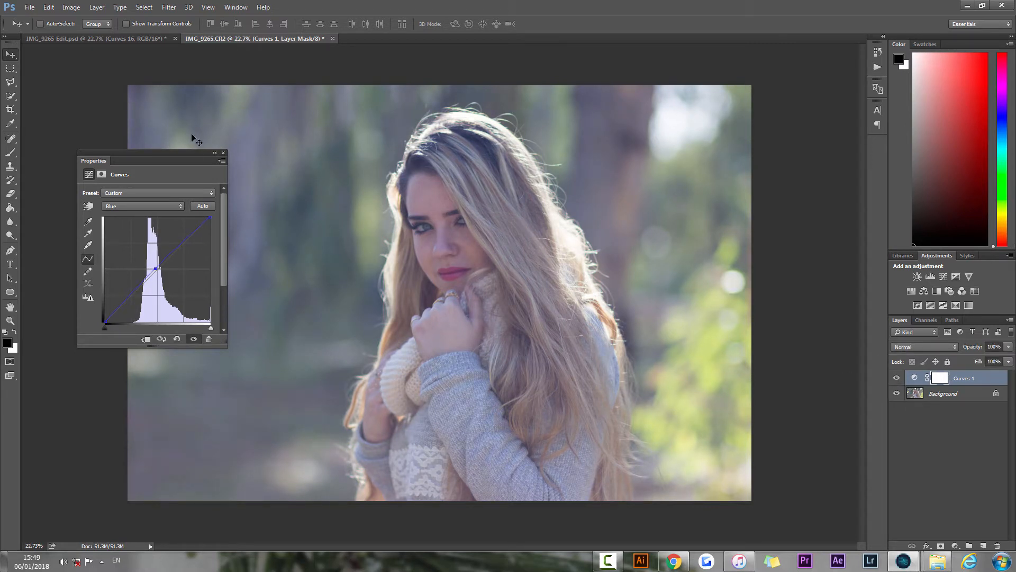
pyautogui.click(280, 179)
# Add a Photo Filter adjustment layer above the curves layer, using the Cooling Filter (80) preset
pyautogui.click(955, 546)
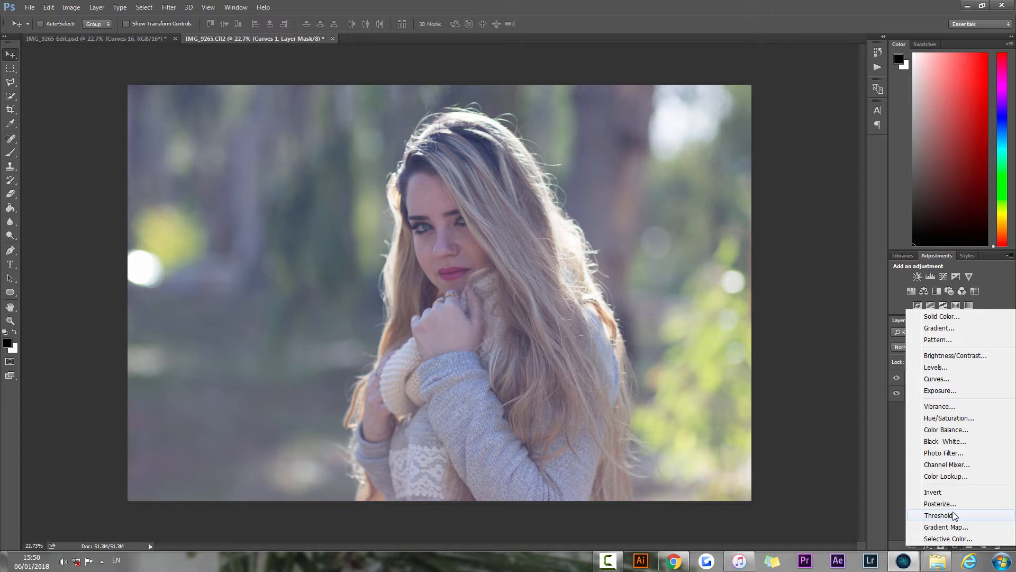
pyautogui.click(961, 454)
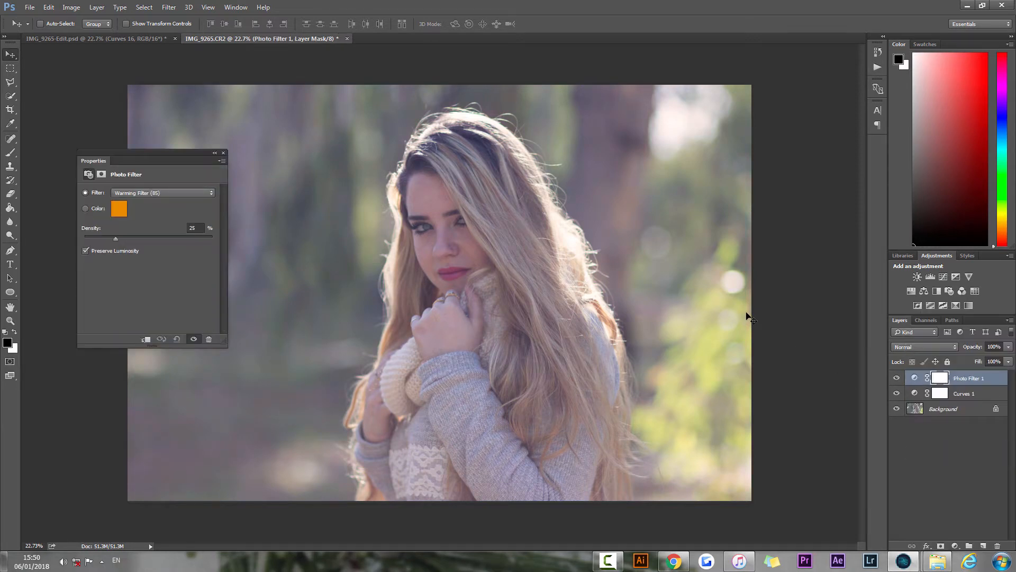
pyautogui.click(148, 193)
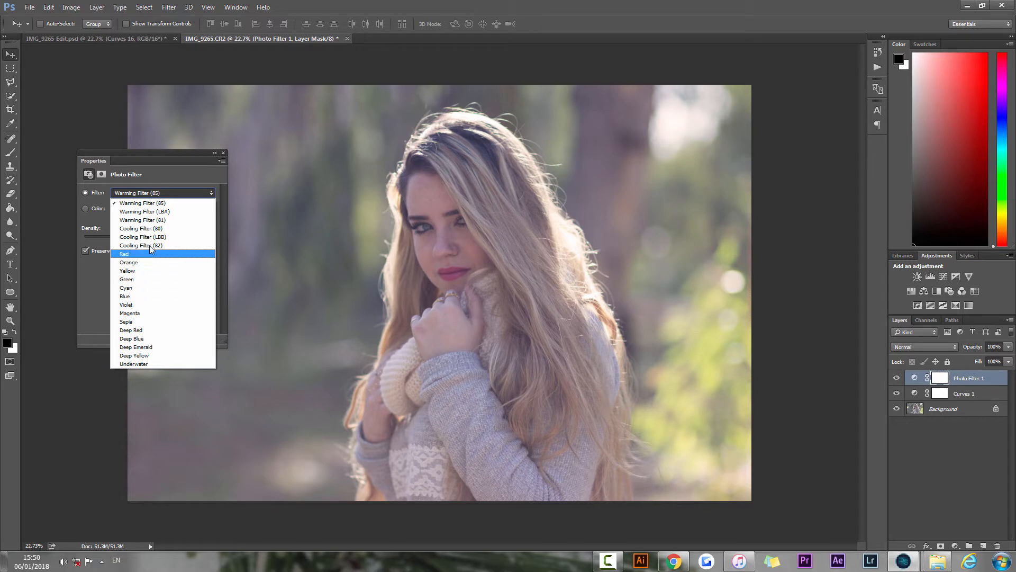
pyautogui.click(151, 228)
# Try Cooling Filter (LBB) and Cooling Filter (82) on the photo filter layer for comparison with Cooling Filter (80)
pyautogui.click(158, 194)
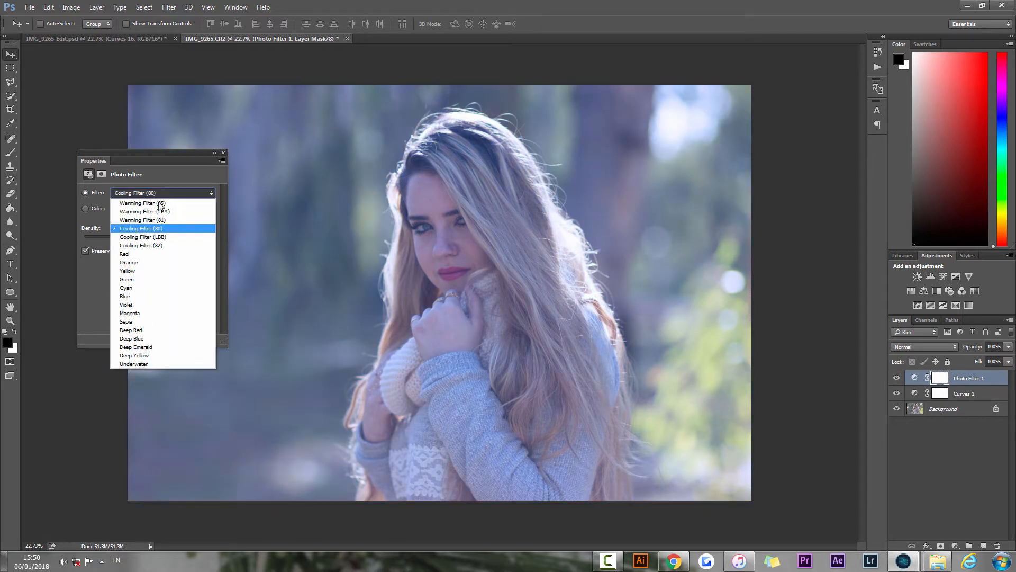
pyautogui.click(154, 235)
pyautogui.click(159, 194)
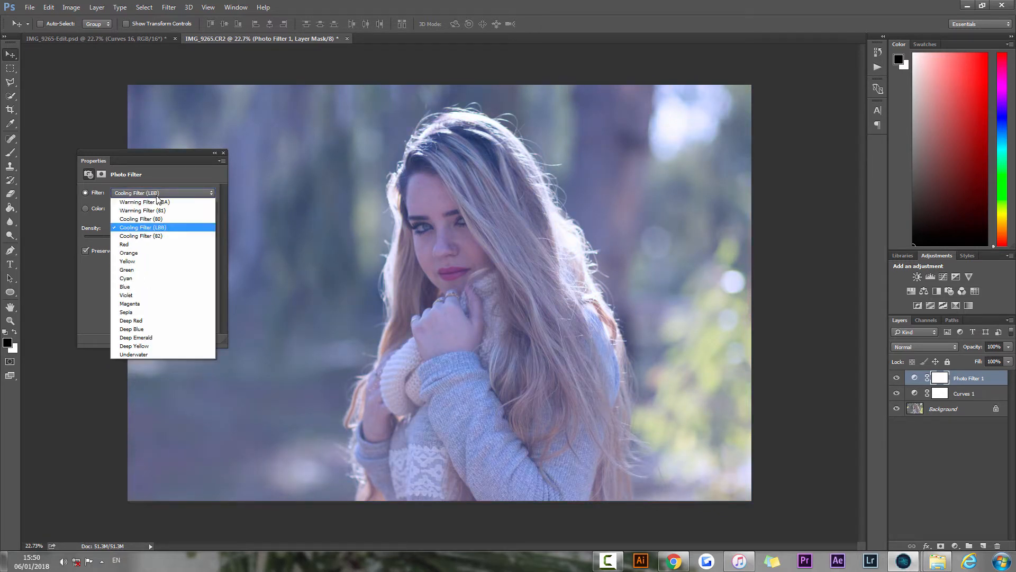
pyautogui.click(160, 234)
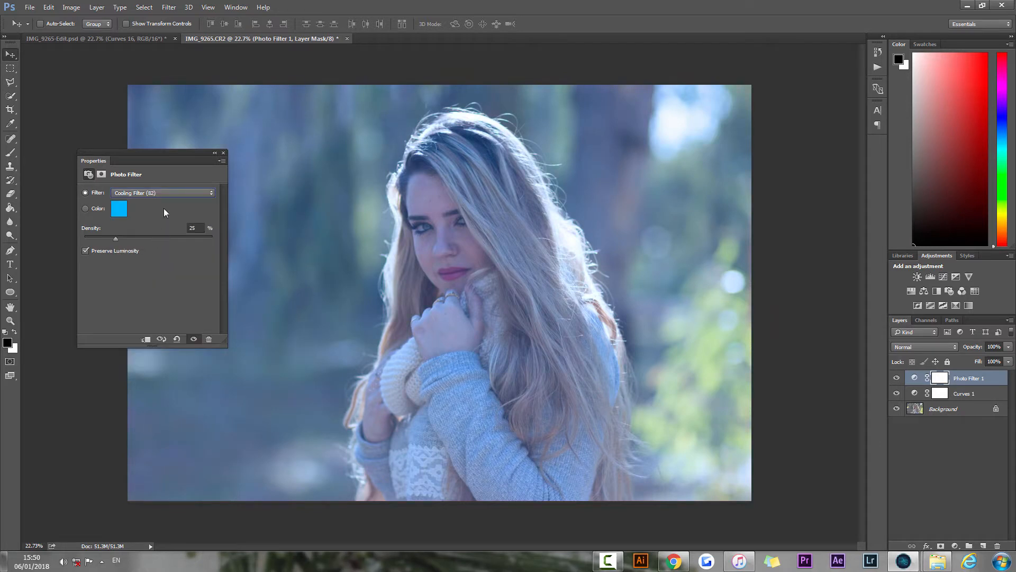
pyautogui.click(158, 193)
pyautogui.click(156, 228)
# Set the photo filter to Cooling Filter (82) with a density of about 8%
pyautogui.click(160, 194)
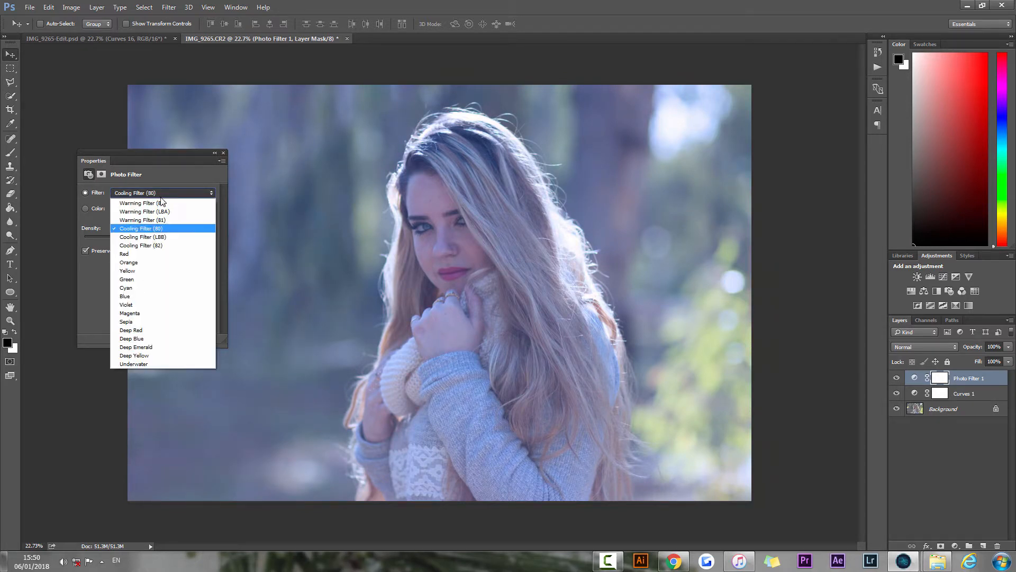
pyautogui.click(161, 245)
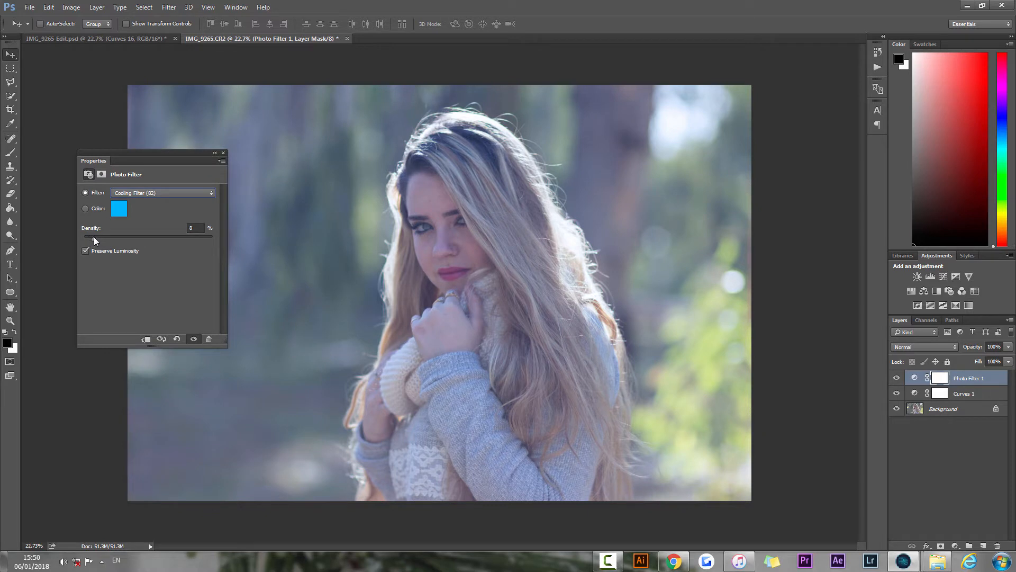
pyautogui.click(223, 152)
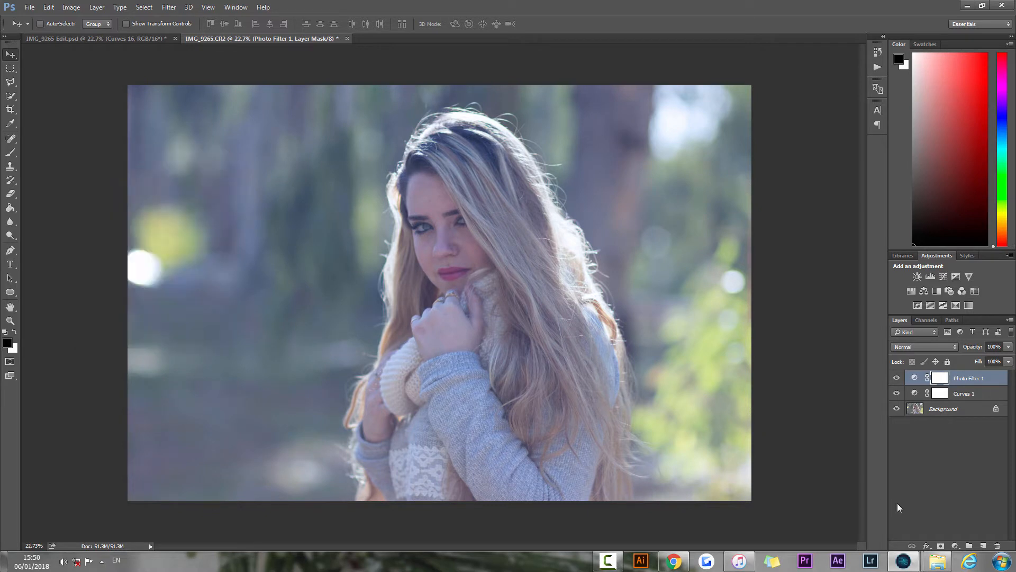
# Add a Selective Color adjustment layer above the photo filter and adjust the ink percentages of its Reds
pyautogui.click(955, 546)
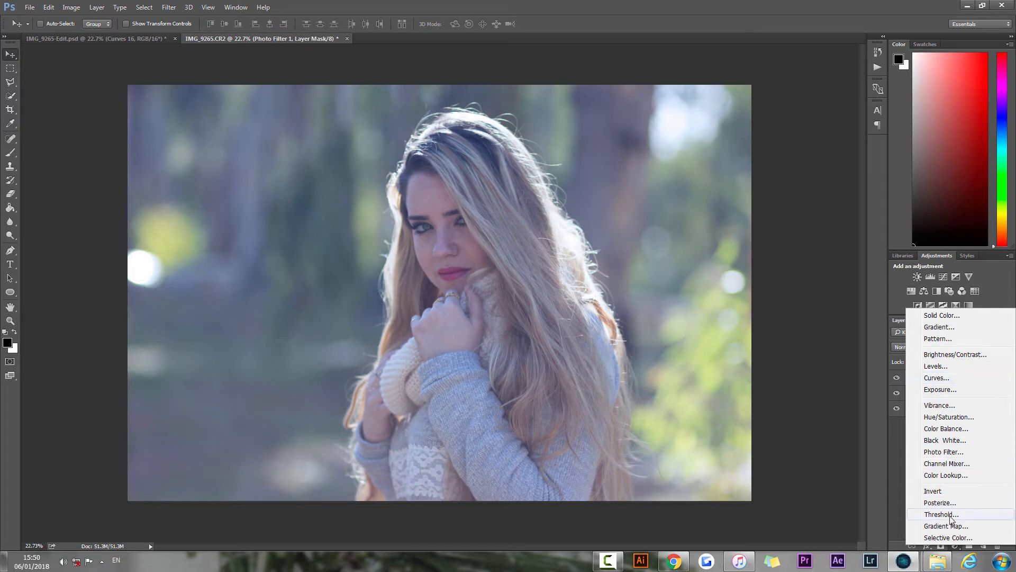
pyautogui.click(948, 537)
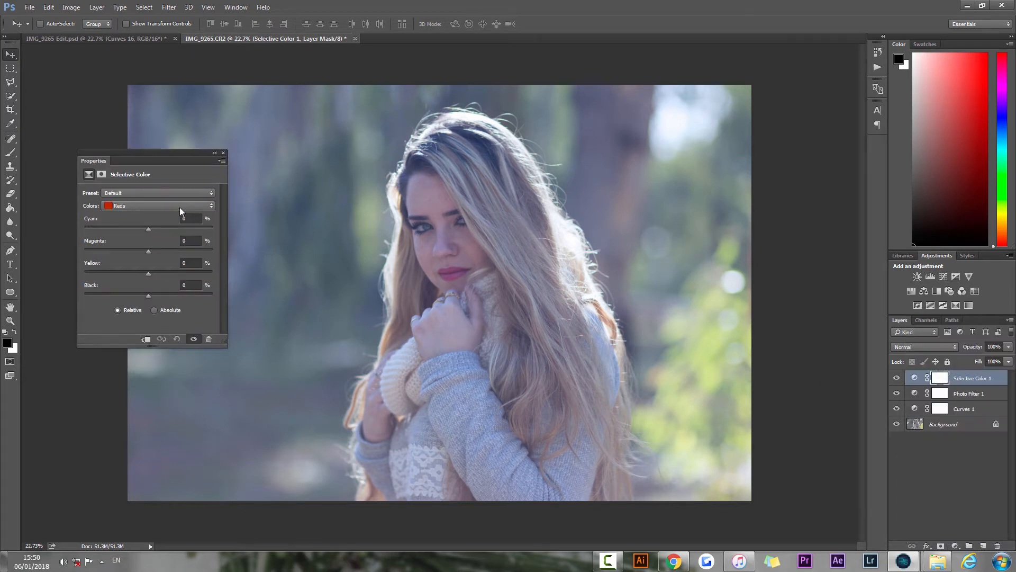
pyautogui.click(169, 227)
pyautogui.moveTo(120, 220); pyautogui.dragTo(111, 218)
pyautogui.moveTo(153, 251); pyautogui.dragTo(132, 248)
# Adjust the ink percentages of the Yellows and Greens in the Selective Color adjustment
pyautogui.click(131, 205)
pyautogui.click(138, 223)
pyautogui.moveTo(106, 231); pyautogui.dragTo(172, 251)
pyautogui.click(132, 205)
pyautogui.click(132, 233)
# Set Cyans to cyan +53, magenta +80, yellow +75 and less black, and Blues to cyan +28, magenta -20, yellow +31, black -8
pyautogui.click(135, 206)
pyautogui.click(136, 233)
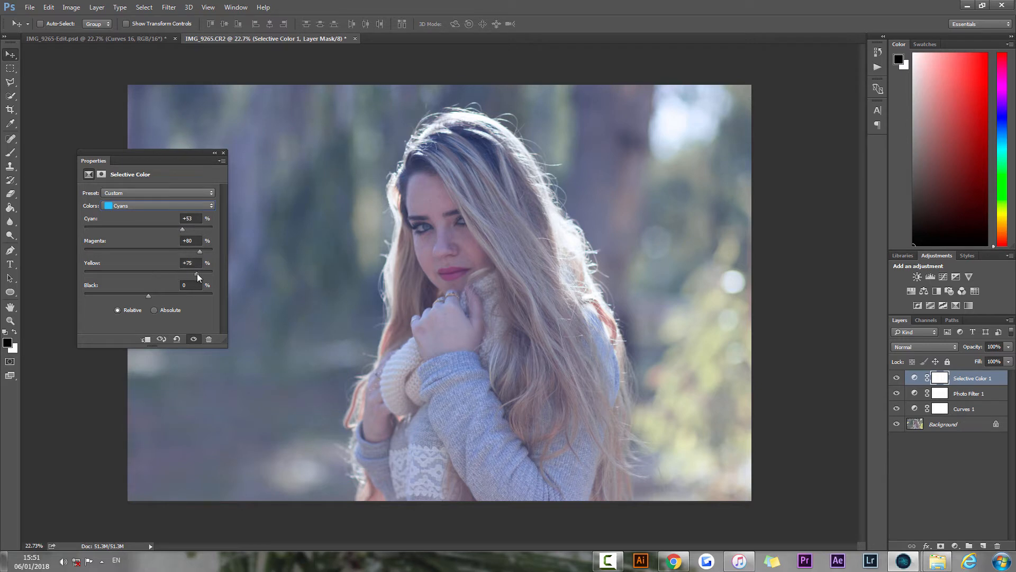
pyautogui.click(136, 205)
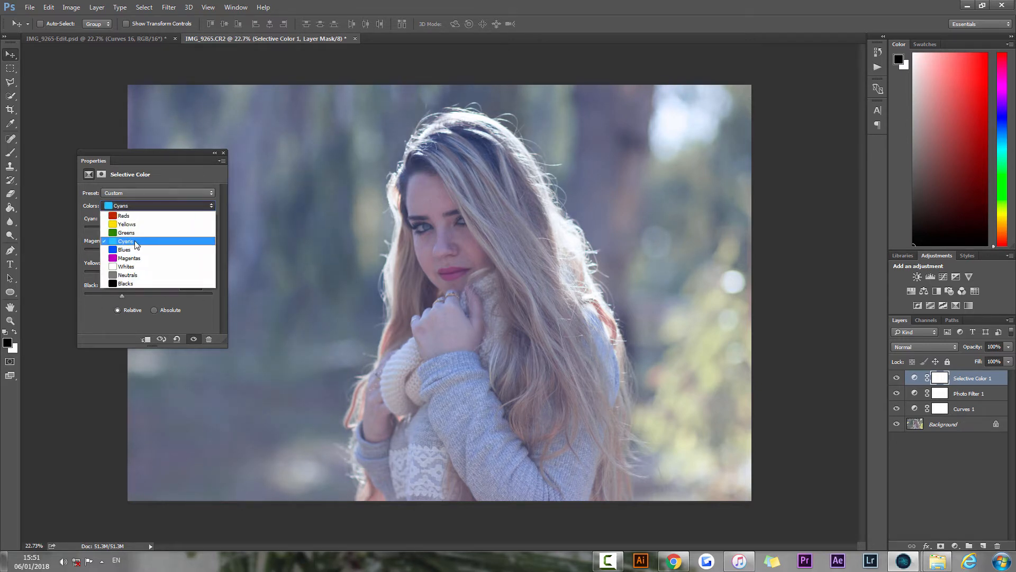
pyautogui.click(136, 249)
pyautogui.moveTo(149, 229); pyautogui.dragTo(136, 251)
pyautogui.moveTo(148, 273); pyautogui.dragTo(143, 296)
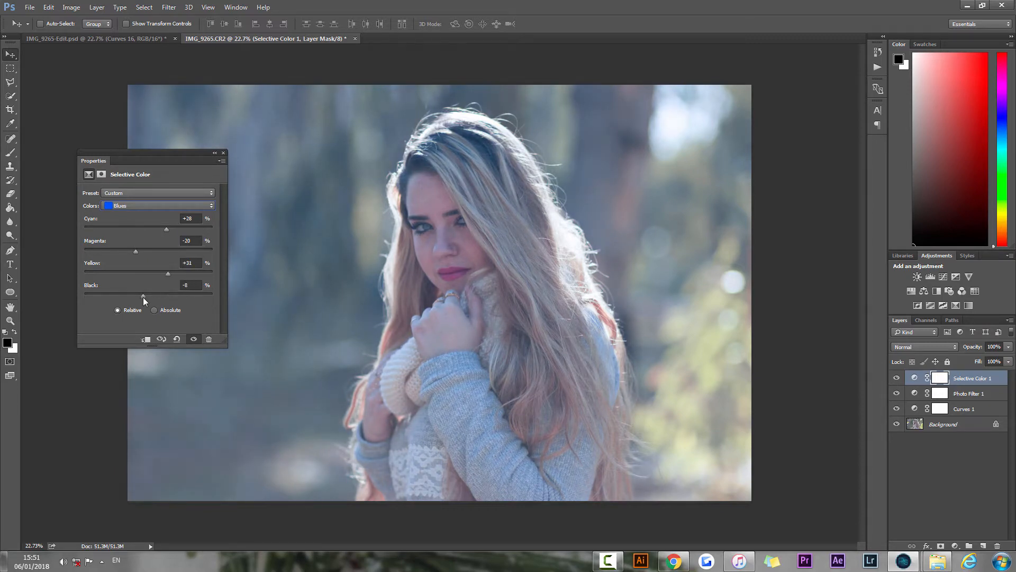
# Adjust the ink percentages of the Neutrals and set the cyan of the Blacks to +8% in the Selective Color adjustment
pyautogui.click(142, 205)
pyautogui.click(127, 275)
pyautogui.moveTo(148, 229); pyautogui.dragTo(147, 295)
pyautogui.click(159, 205)
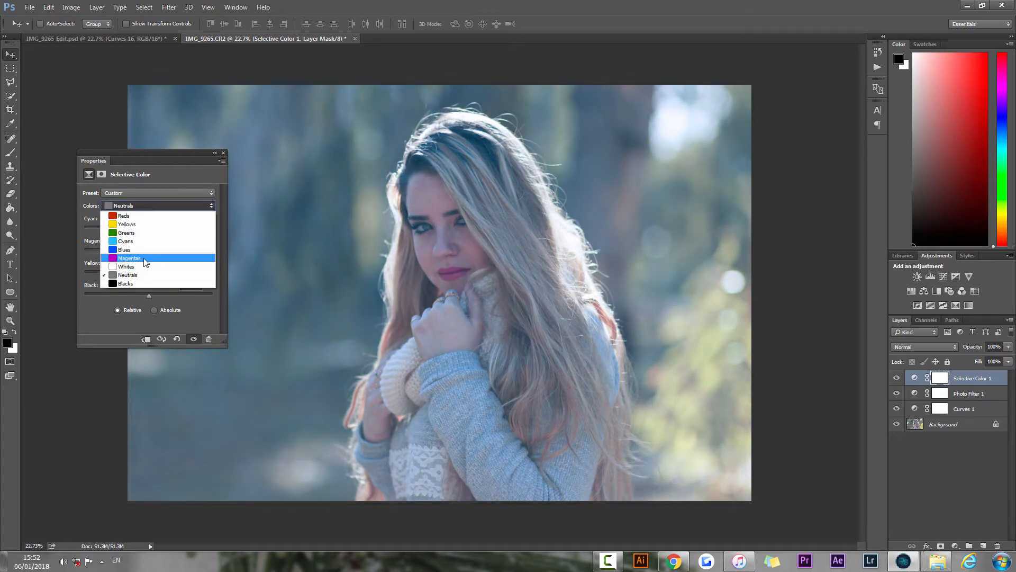
pyautogui.click(127, 286)
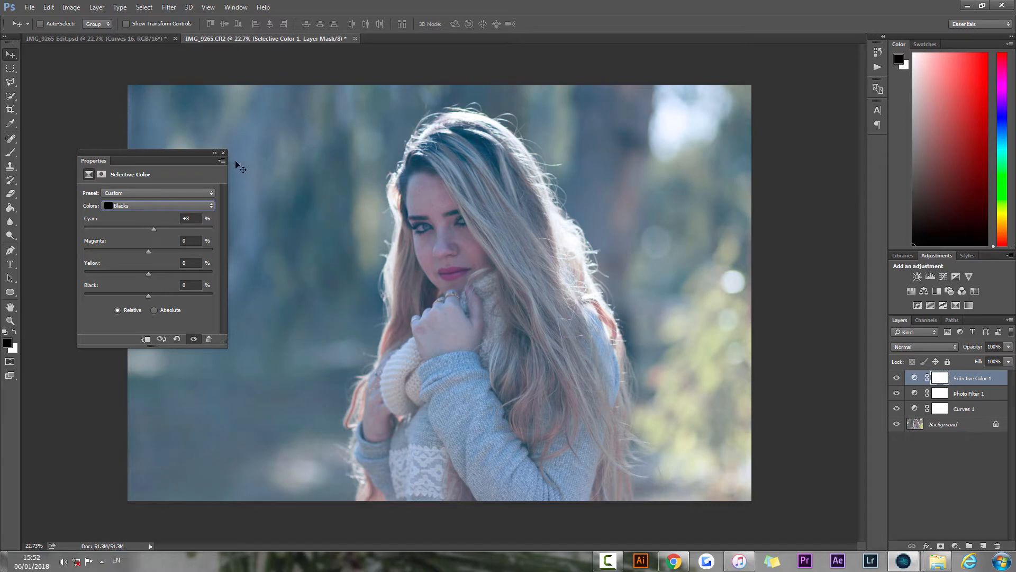
pyautogui.click(224, 152)
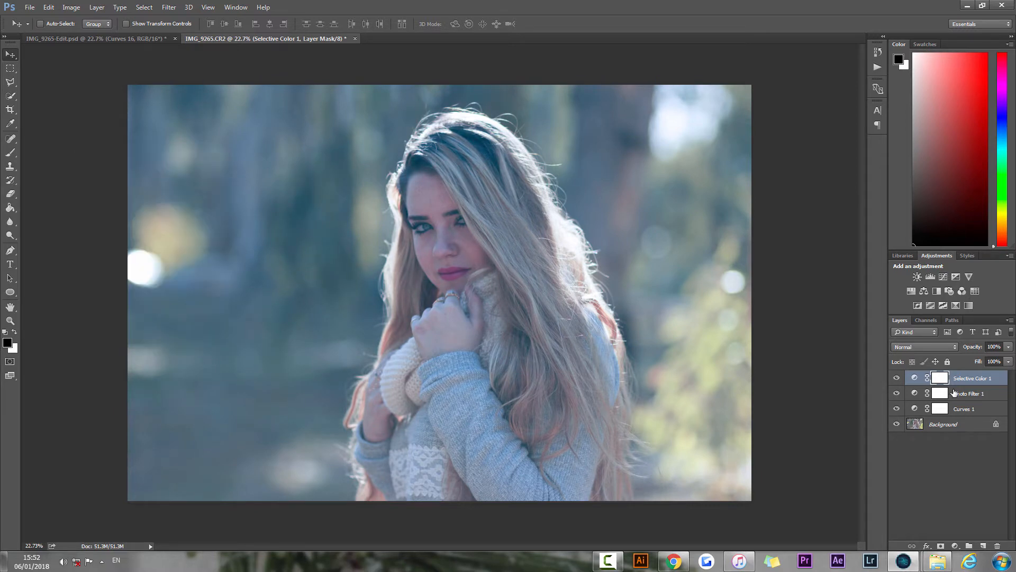
# Compare the image with the Selective Color layer hidden and shown, and switch to the Brush tool
pyautogui.click(896, 378)
pyautogui.click(897, 379)
pyautogui.click(897, 379)
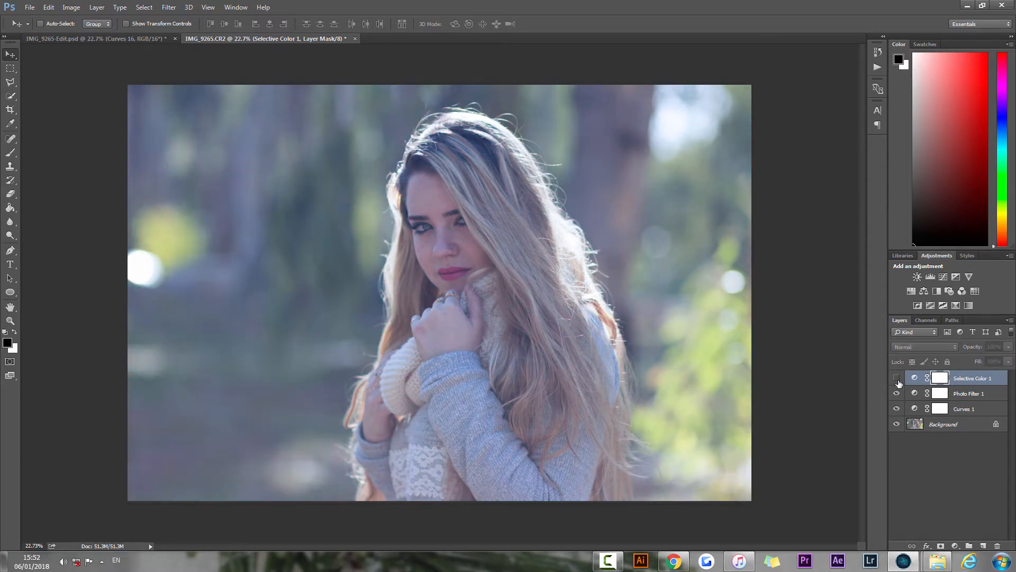
pyautogui.click(897, 379)
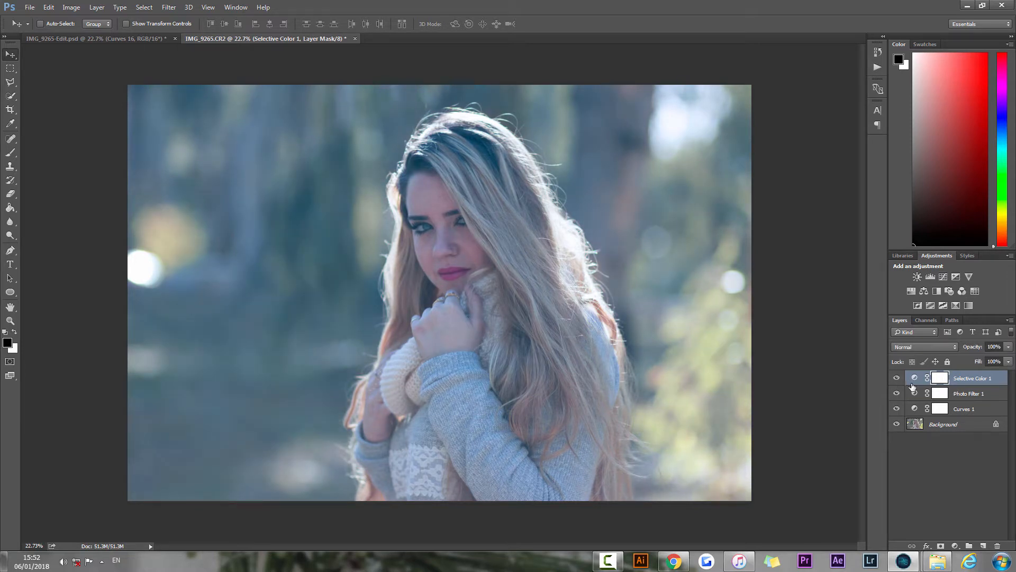
pyautogui.press('b')
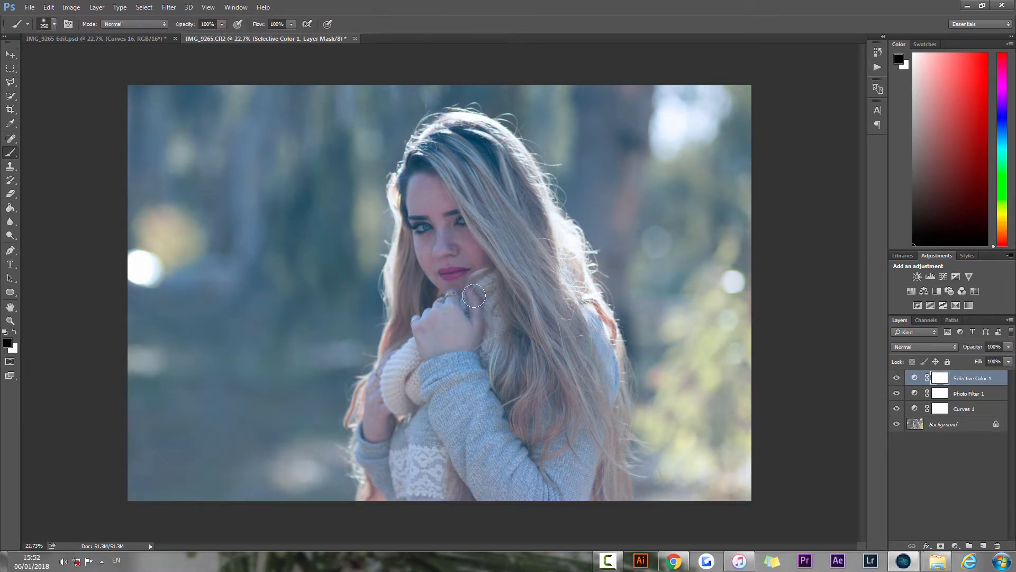
pyautogui.click(897, 378)
pyautogui.click(896, 378)
pyautogui.click(897, 378)
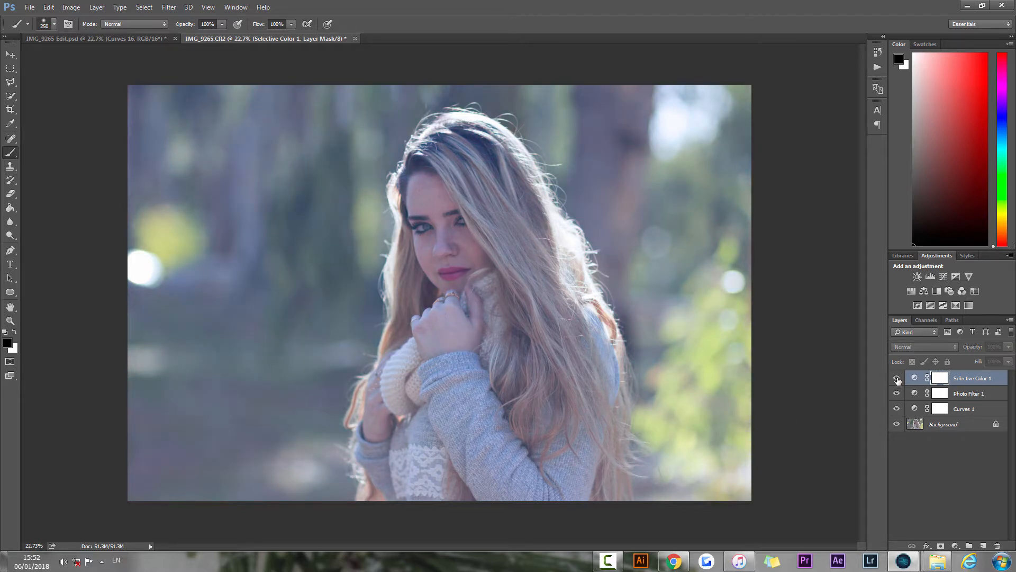
pyautogui.click(896, 378)
pyautogui.click(896, 378)
pyautogui.click(897, 378)
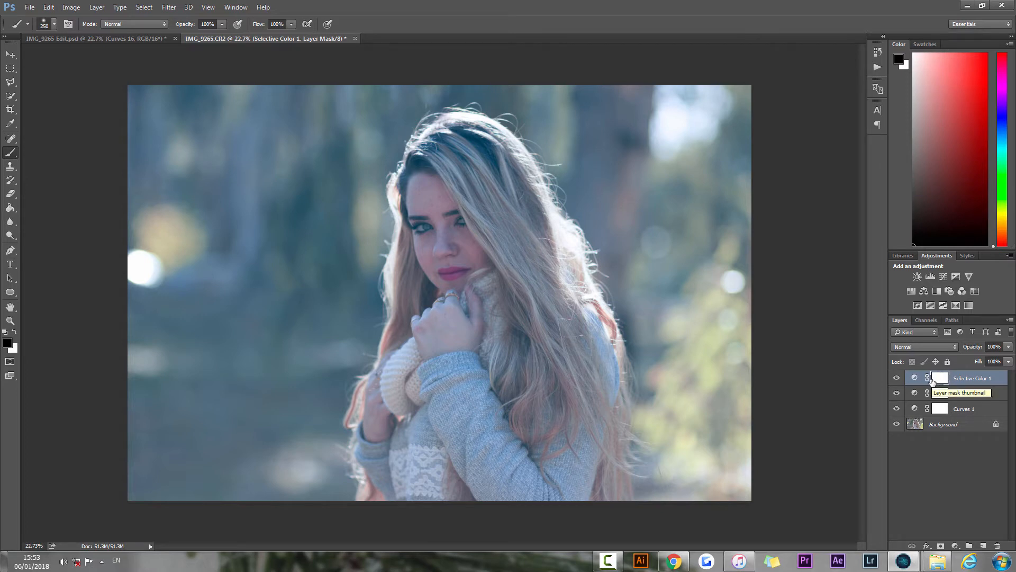
# Set the brush size to 500 px and both its opacity and flow to 40%
pyautogui.press(']')
pyautogui.press(']')
pyautogui.press(']')
pyautogui.press(']')
pyautogui.press('[')
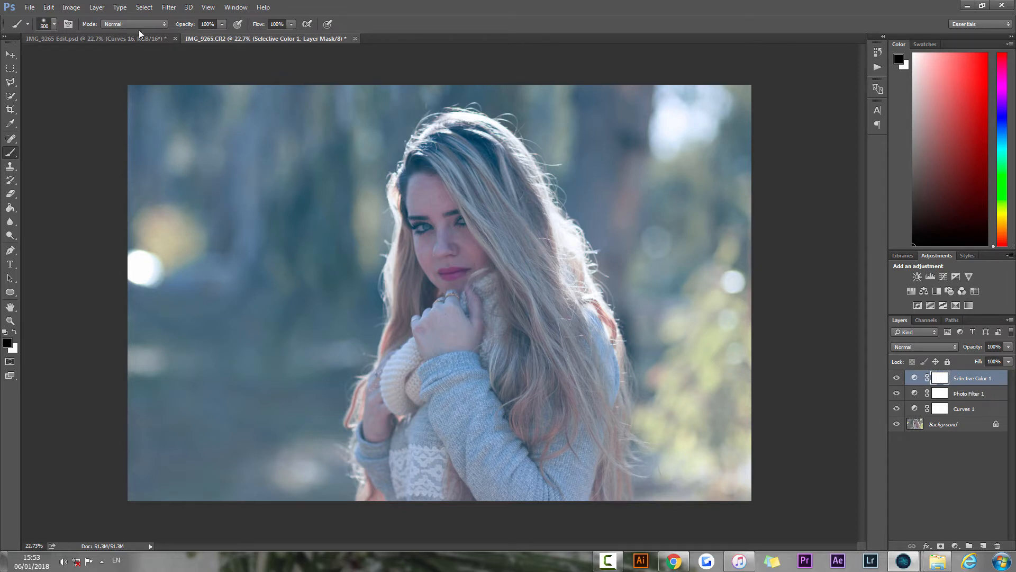
pyautogui.click(53, 25)
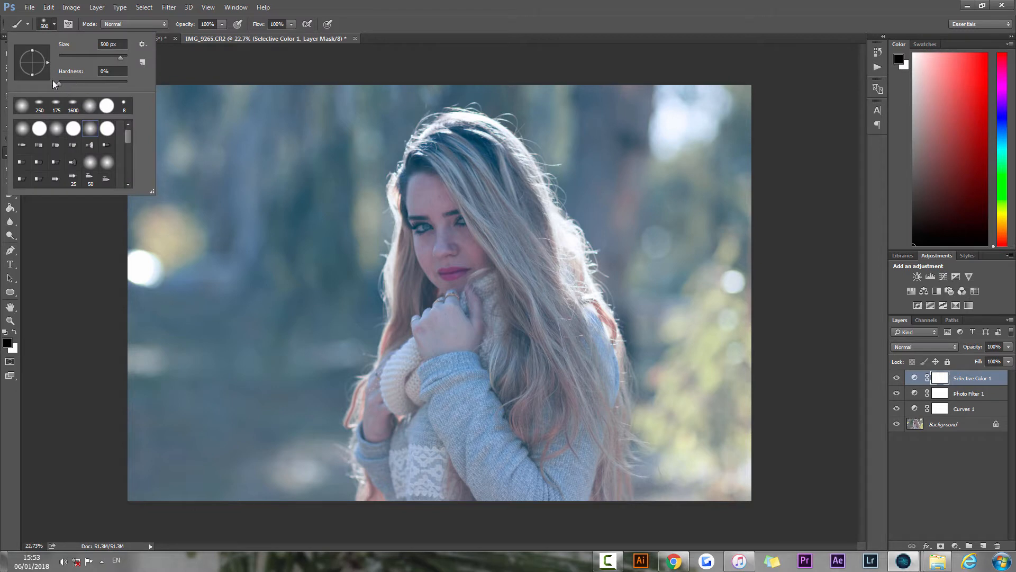
pyautogui.press('Return')
pyautogui.click(222, 24)
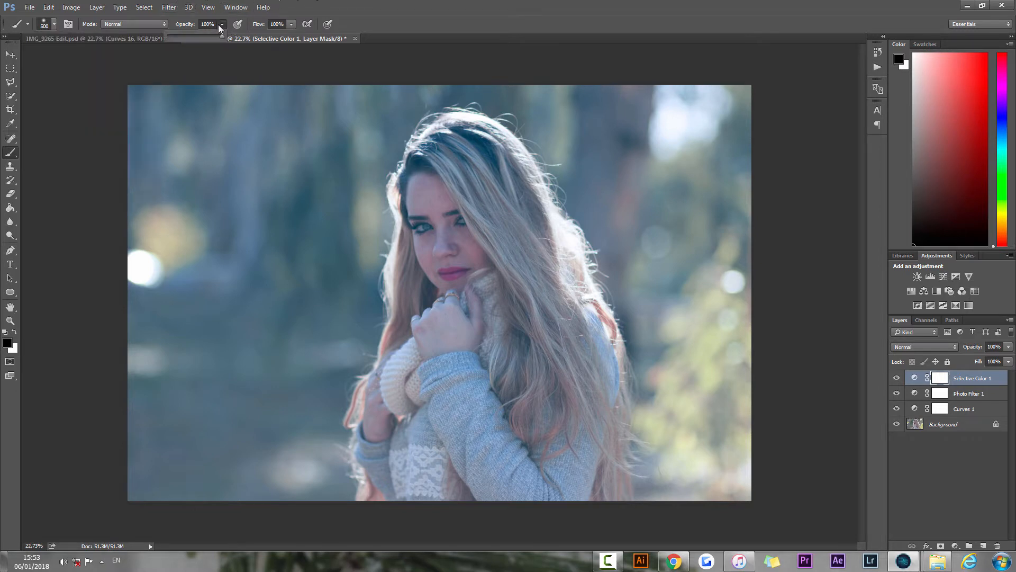
pyautogui.moveTo(192, 35); pyautogui.dragTo(190, 35)
pyautogui.click(291, 24)
pyautogui.moveTo(260, 37); pyautogui.dragTo(257, 38)
pyautogui.press('Return')
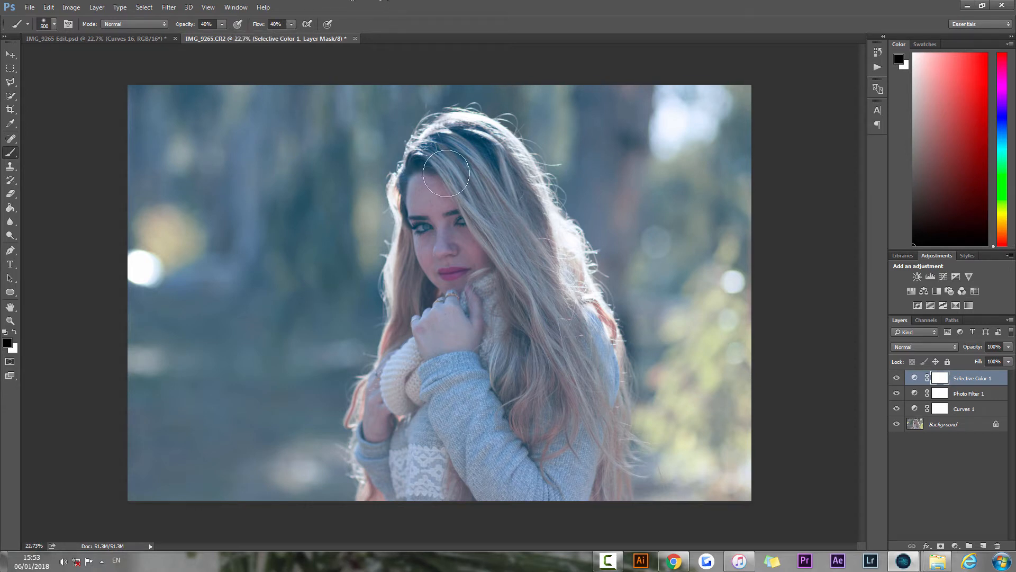
# Paint black over the woman's face on the Selective Color layer mask to reduce the color effect there
pyautogui.moveTo(443, 242)
pyautogui.mouseDown()
pyautogui.moveTo(431, 194)
pyautogui.moveTo(427, 217)
pyautogui.moveTo(464, 280)
pyautogui.moveTo(452, 234)
pyautogui.moveTo(446, 263)
pyautogui.moveTo(454, 240)
pyautogui.moveTo(461, 253)
pyautogui.mouseUp()
pyautogui.press('[')
pyautogui.click(10, 54)
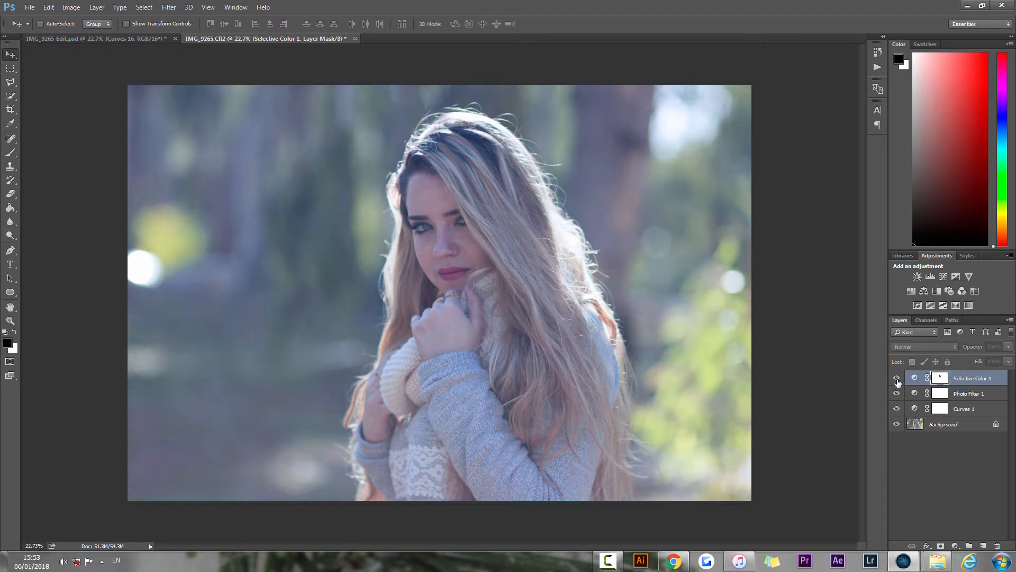
# Add a Gradient Map adjustment layer above the Selective Color layer and reverse its gradient
pyautogui.click(956, 545)
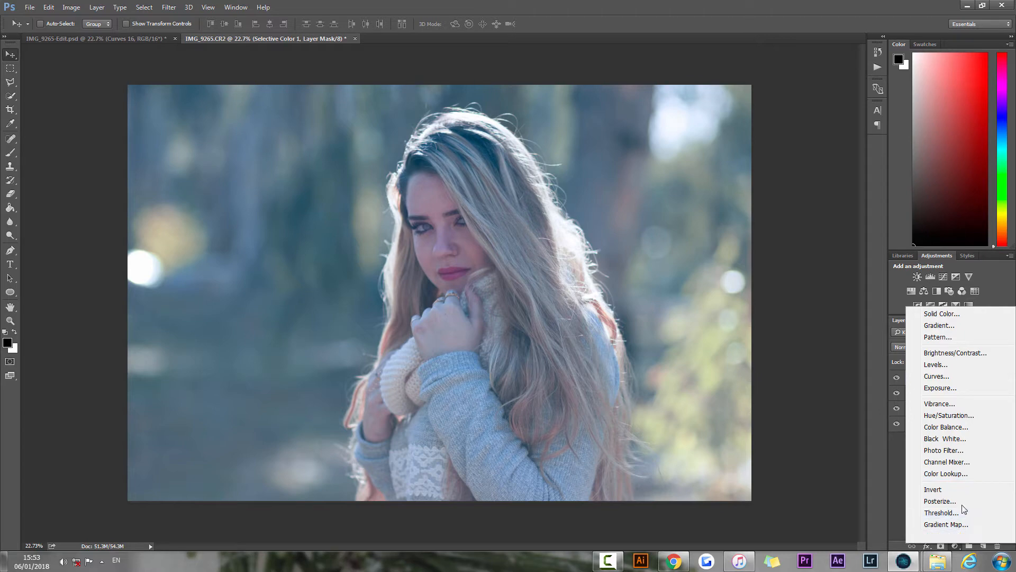
pyautogui.click(956, 524)
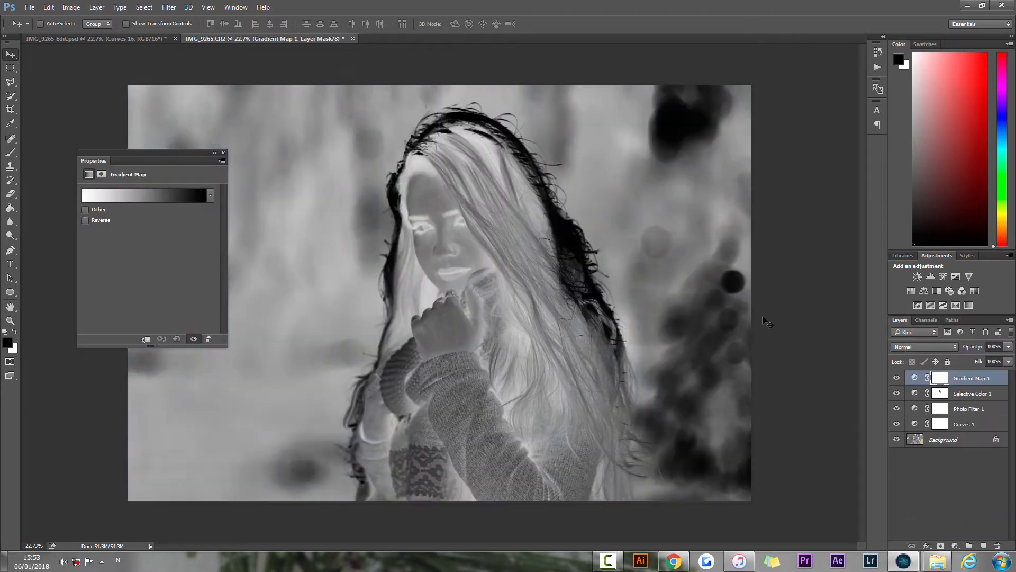
pyautogui.click(91, 219)
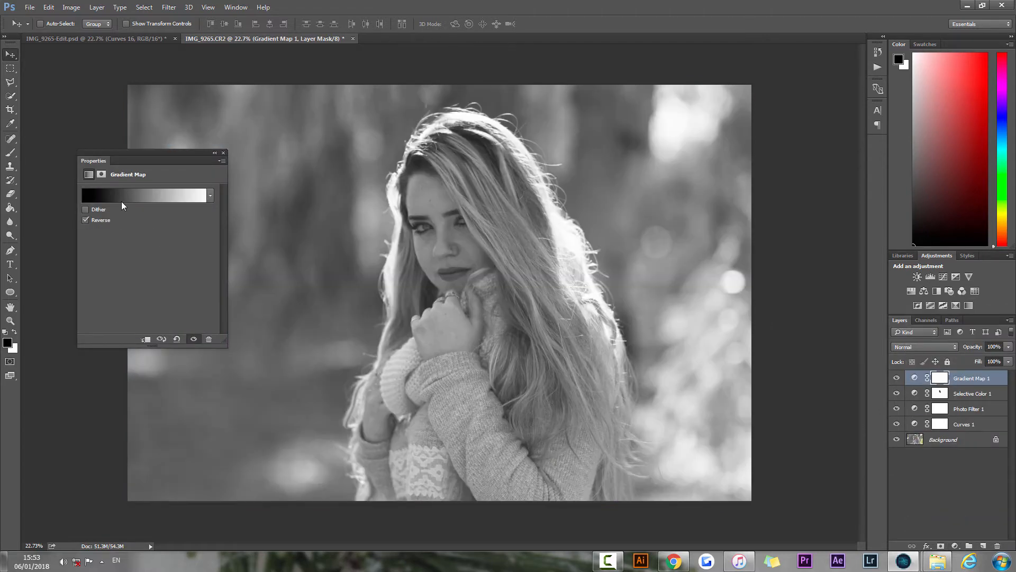
# Set the white stop of the Gradient Map's gradient to a very pale blue, #eefaff
pyautogui.click(122, 197)
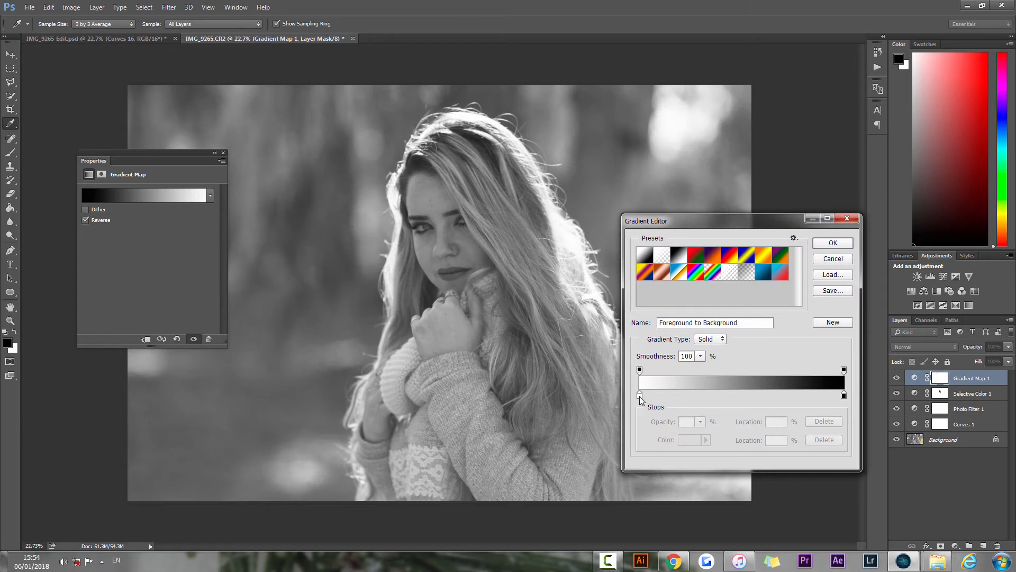
pyautogui.doubleClick(639, 396)
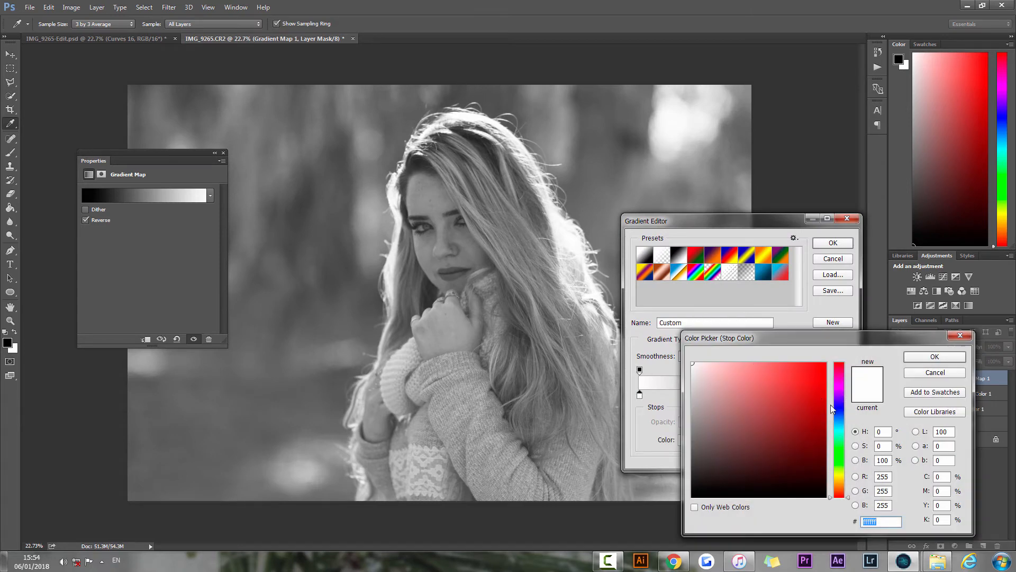
pyautogui.click(838, 429)
pyautogui.moveTo(699, 373); pyautogui.dragTo(701, 362)
pyautogui.click(838, 424)
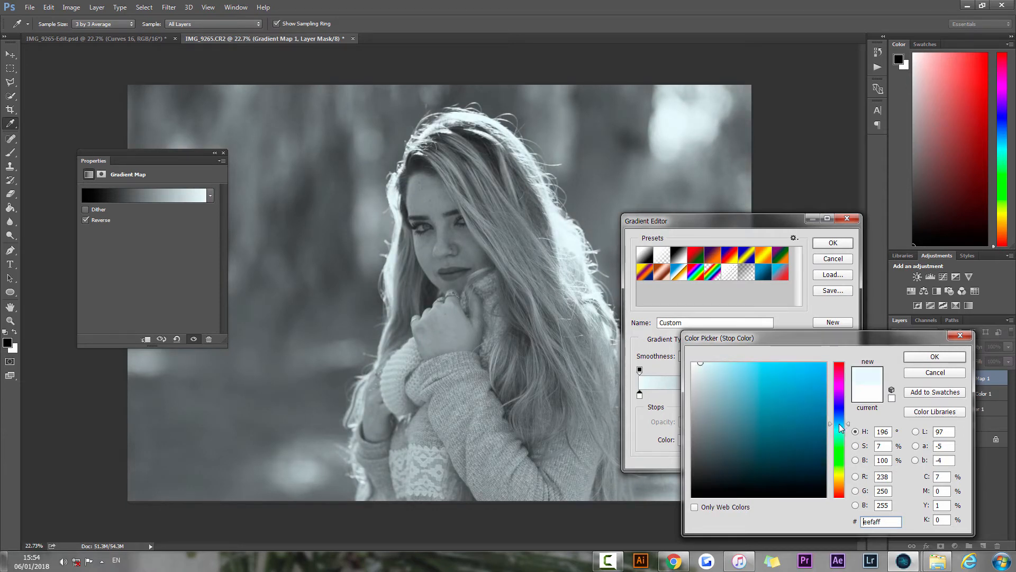
pyautogui.click(924, 356)
# Set the gradient's black stop to a very dark navy blue with hue 229 and apply the edited gradient
pyautogui.doubleClick(845, 395)
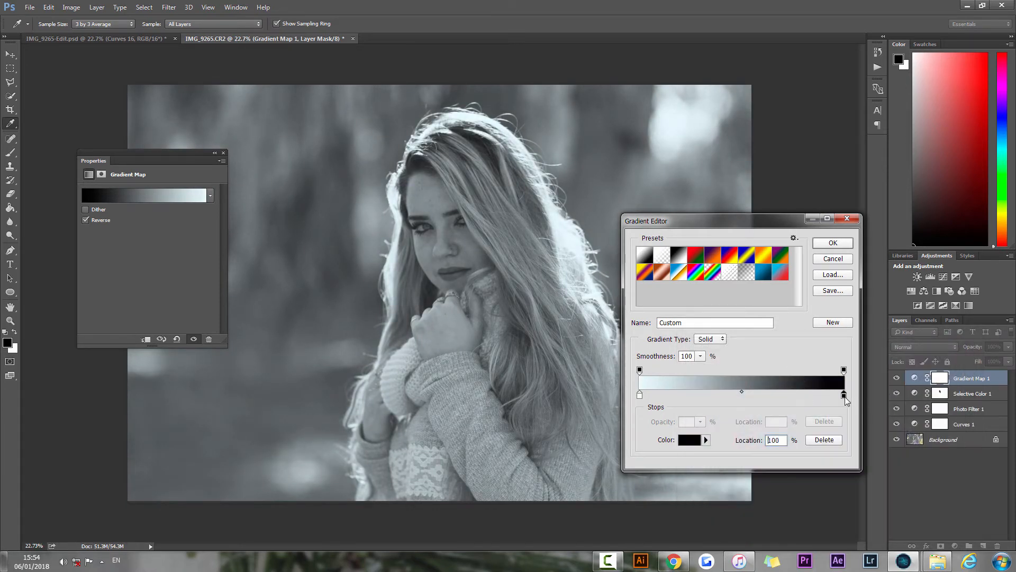
pyautogui.click(836, 411)
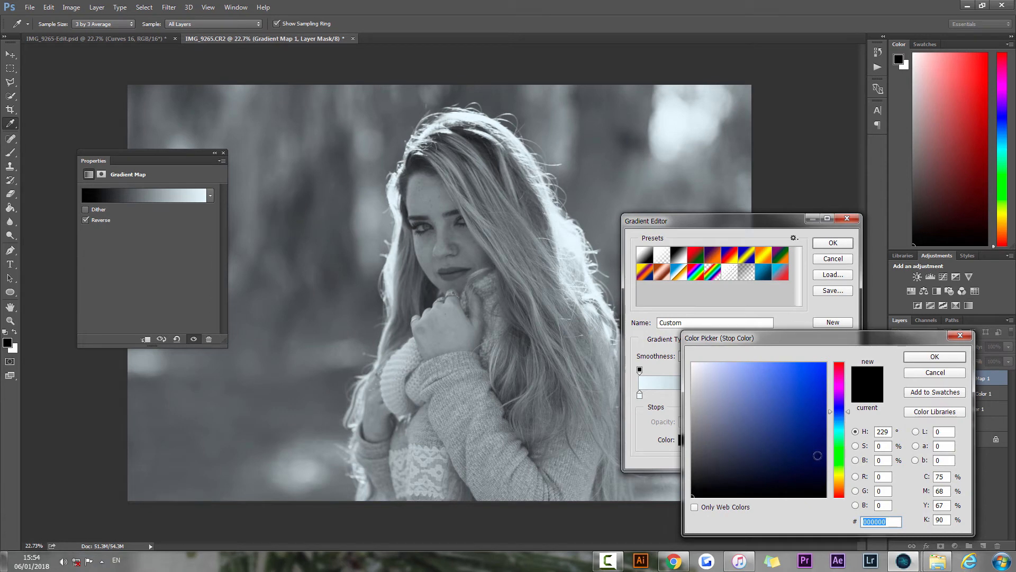
pyautogui.click(818, 489)
pyautogui.moveTo(819, 489)
pyautogui.mouseDown()
pyautogui.moveTo(810, 473)
pyautogui.moveTo(816, 485)
pyautogui.mouseUp()
pyautogui.click(934, 357)
pyautogui.click(834, 242)
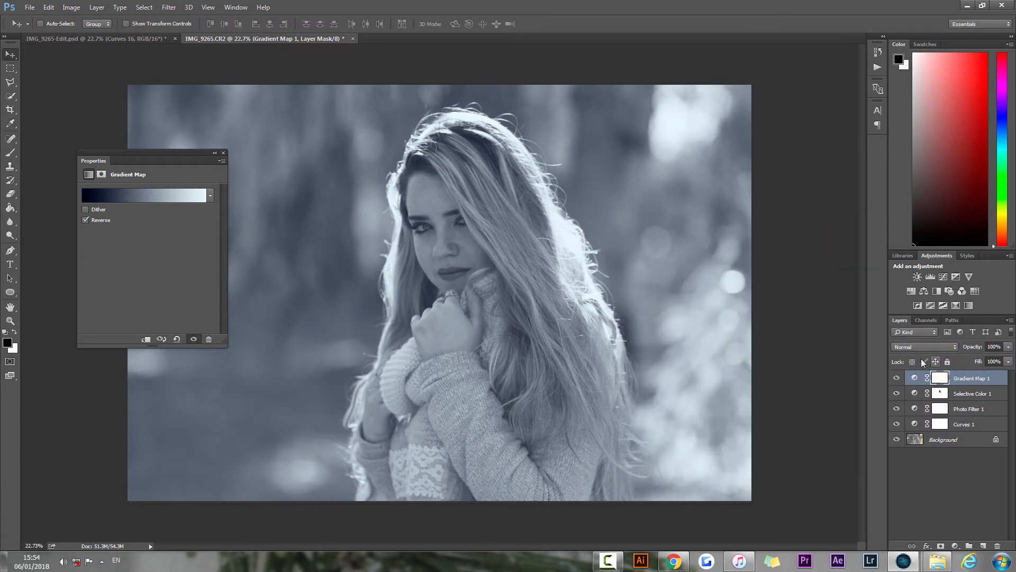
pyautogui.click(223, 152)
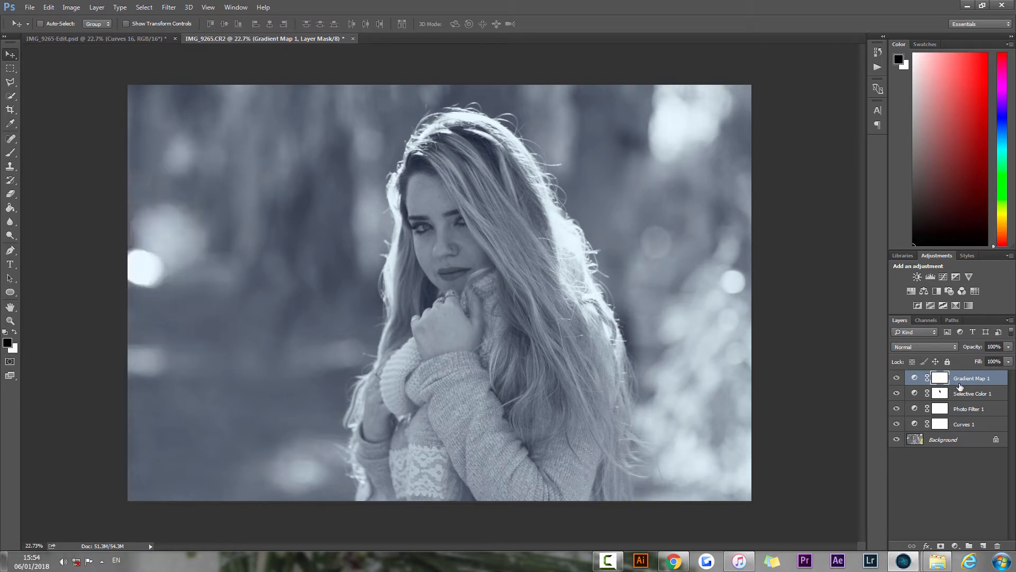
# Try successive blend modes on the Gradient Map layer, from Darken onward, and settle on Hard Light
pyautogui.click(919, 347)
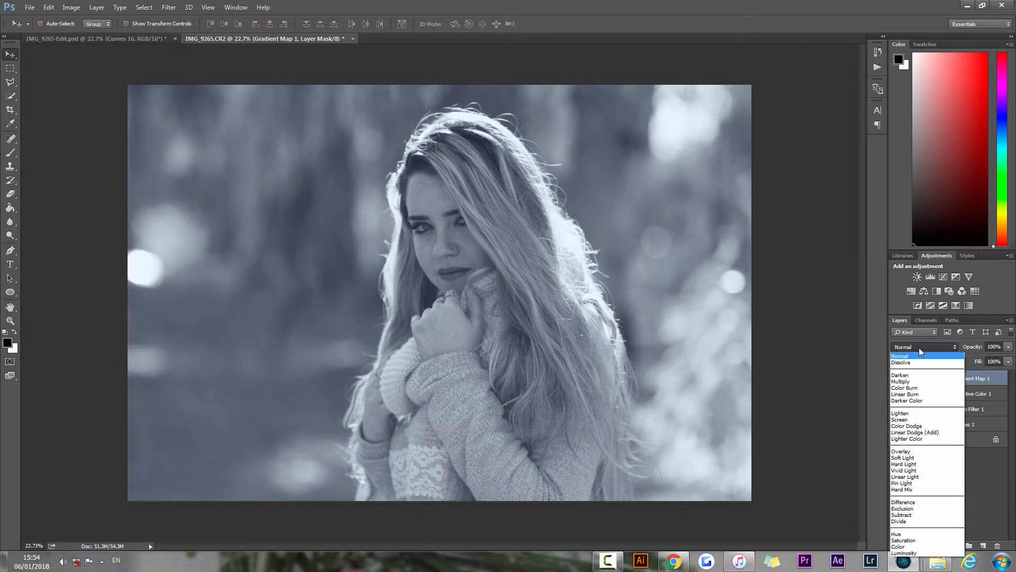
pyautogui.click(917, 377)
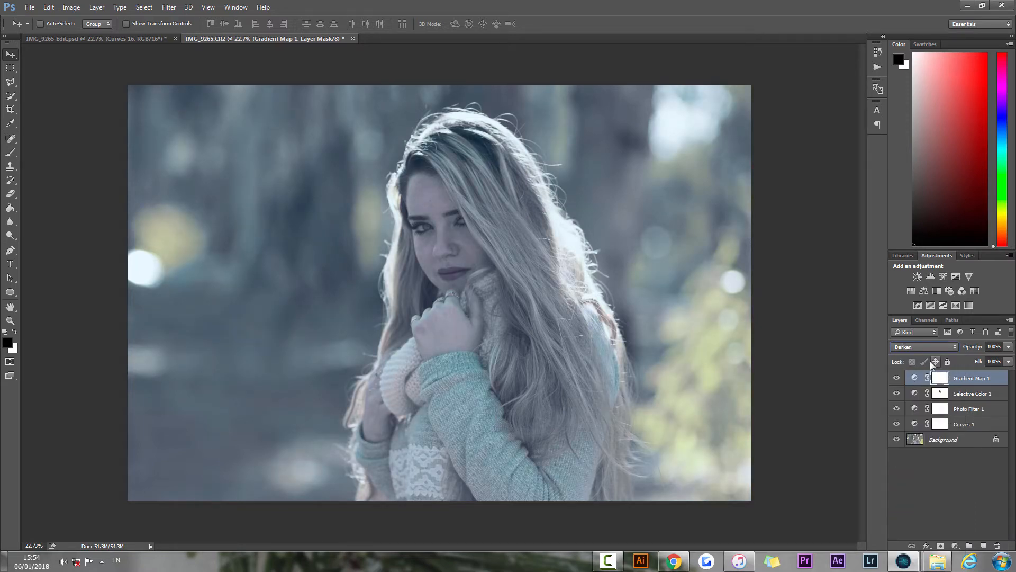
pyautogui.press('Down')
pyautogui.press('Down')
pyautogui.press('Down')
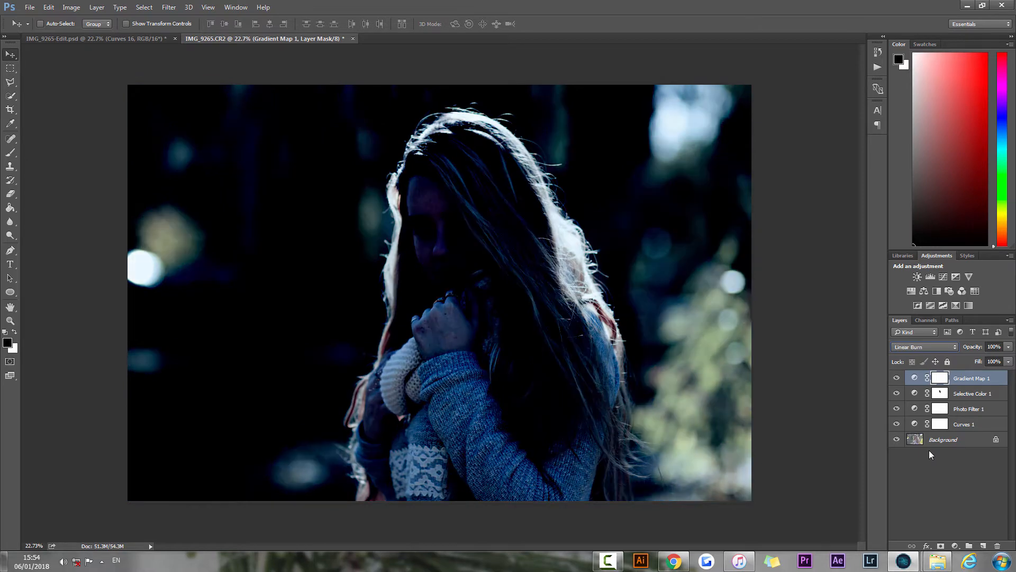
pyautogui.press('Down')
pyautogui.press('Down')
pyautogui.press('Down')
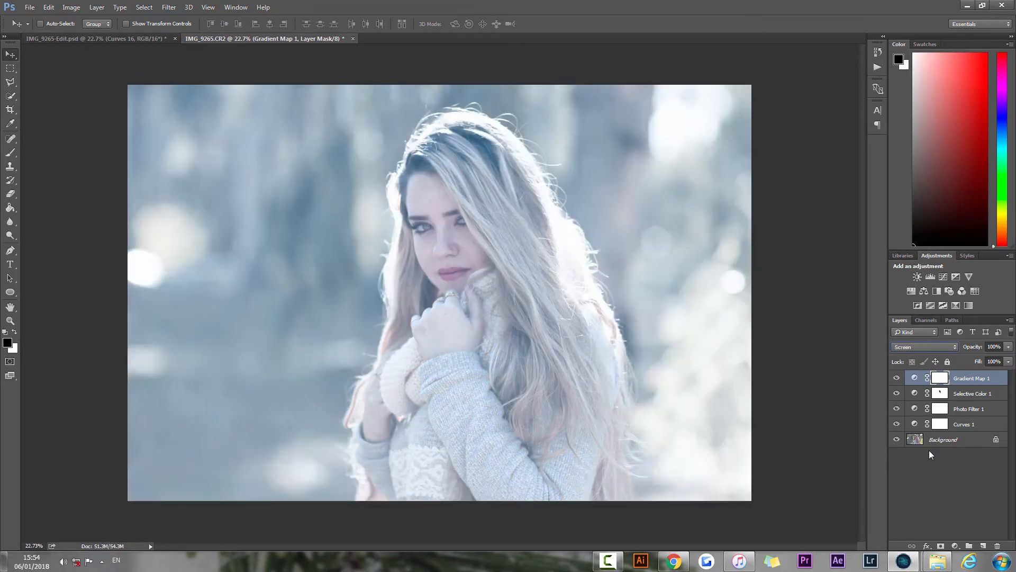
pyautogui.press('Down')
pyautogui.press('Down')
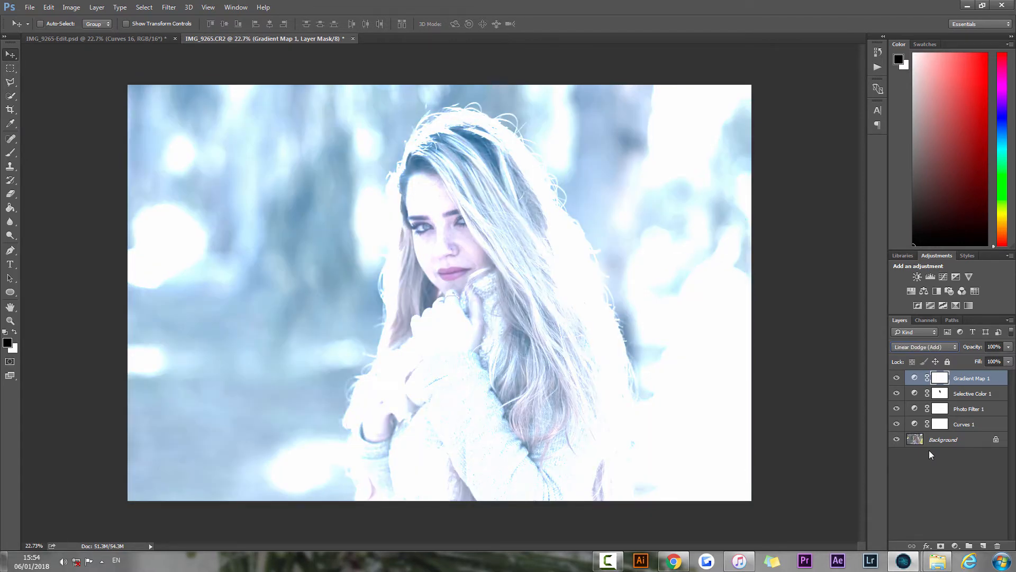
pyautogui.press('Down')
pyautogui.press('Down')
pyautogui.press('Down')
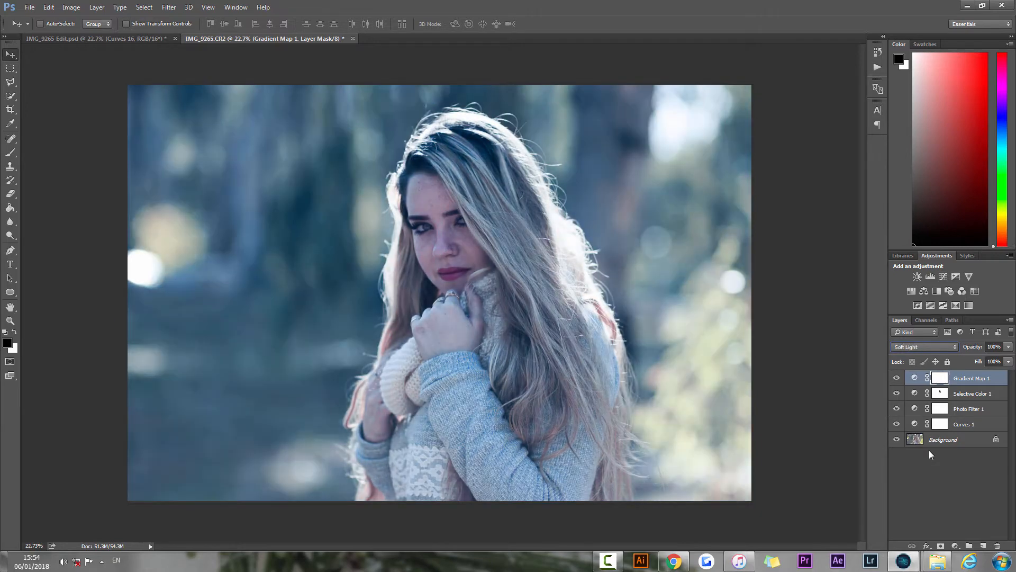
pyautogui.press('Down')
pyautogui.press('Down')
pyautogui.press('Up')
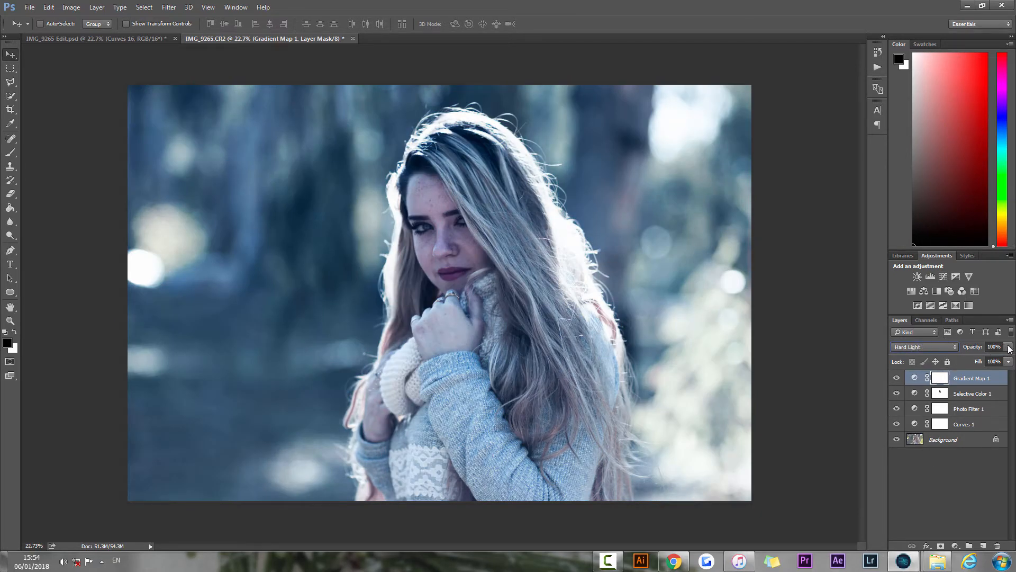
# Lower the Gradient Map layer's opacity to about 19% and compare the image with the layer hidden and shown
pyautogui.moveTo(1009, 349); pyautogui.dragTo(960, 358)
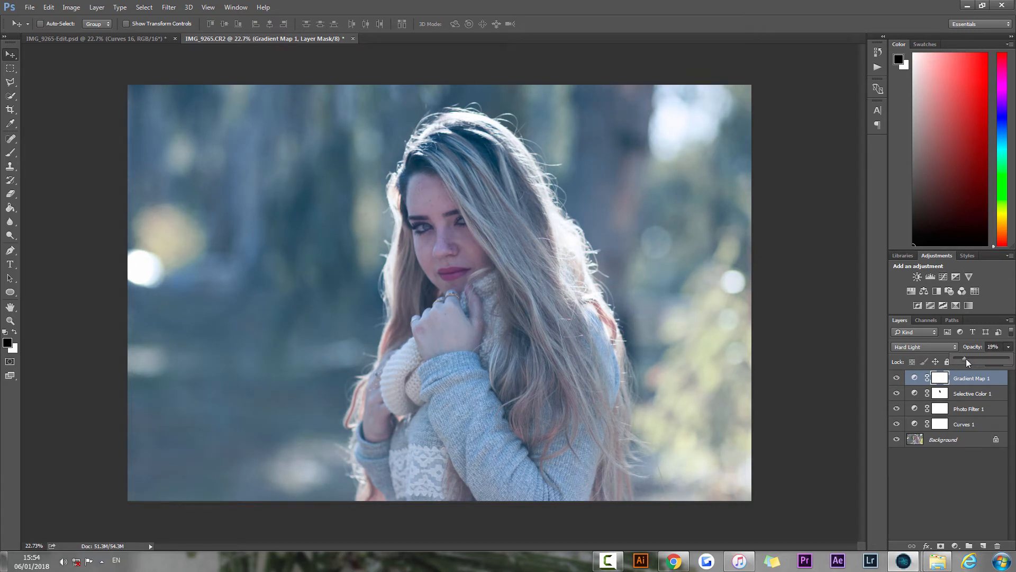
pyautogui.click(896, 378)
pyautogui.click(897, 378)
# Add a Curves adjustment layer with a gentle RGB S-curve, lowering the shadows and raising the highlights
pyautogui.click(955, 546)
pyautogui.click(942, 383)
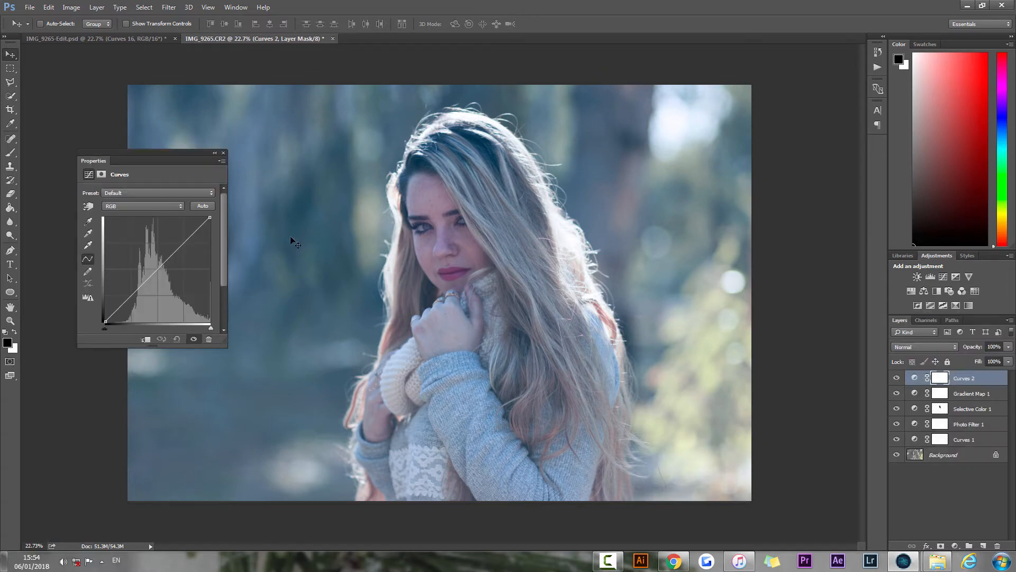
pyautogui.click(133, 300)
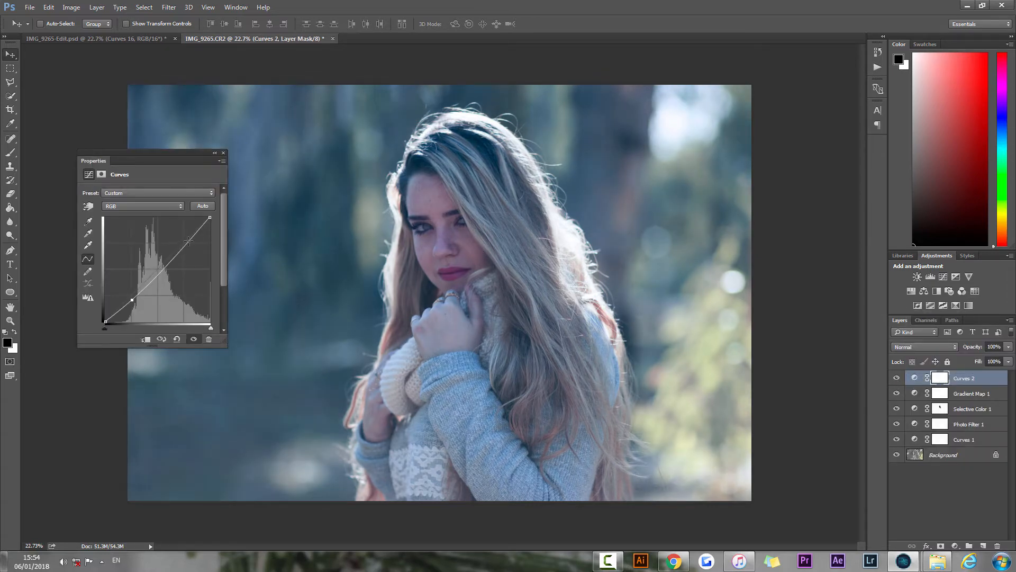
pyautogui.moveTo(189, 241); pyautogui.dragTo(184, 239)
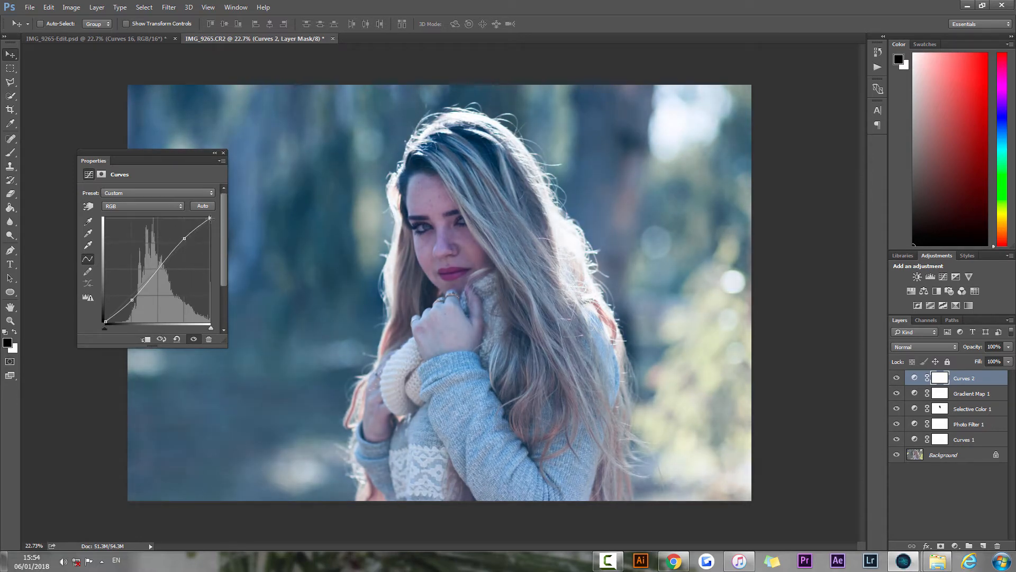
pyautogui.click(223, 152)
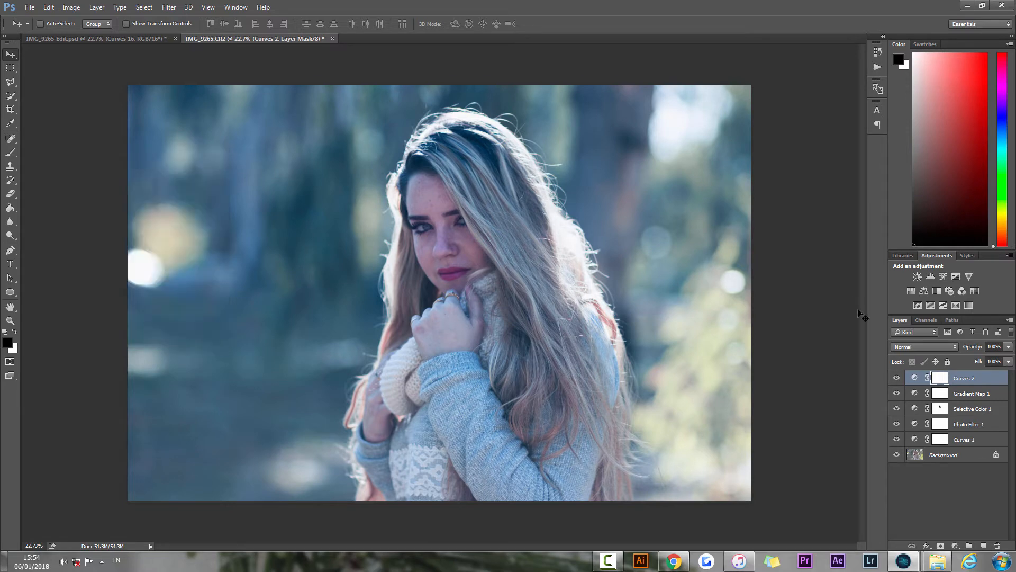
# Compare the image with the new Curves layer hidden and shown
pyautogui.click(898, 378)
pyautogui.click(900, 379)
pyautogui.click(899, 378)
pyautogui.click(900, 378)
# Add a Hue/Saturation adjustment layer and shift the master hue slightly to the negative side
pyautogui.click(955, 546)
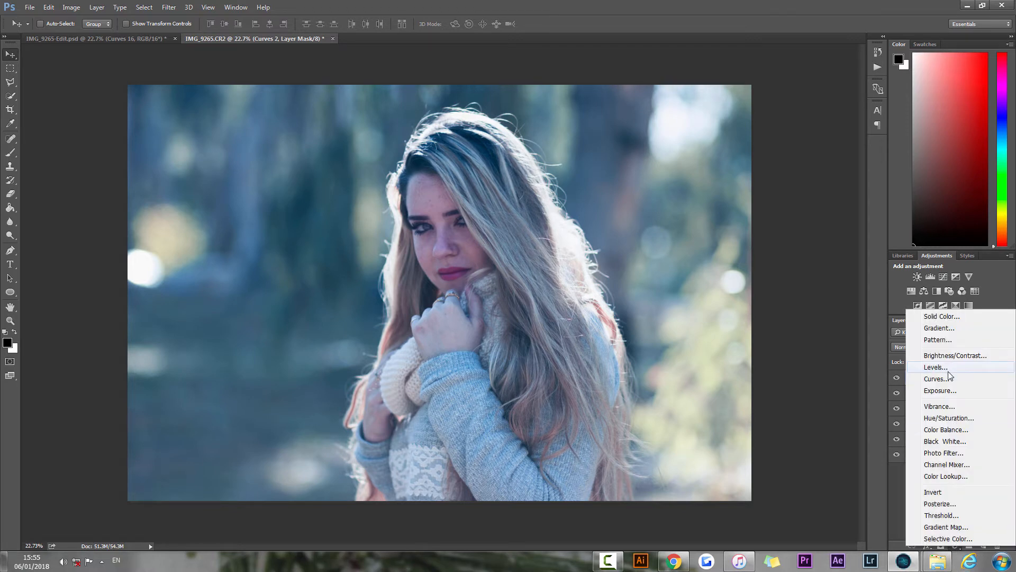
pyautogui.click(952, 418)
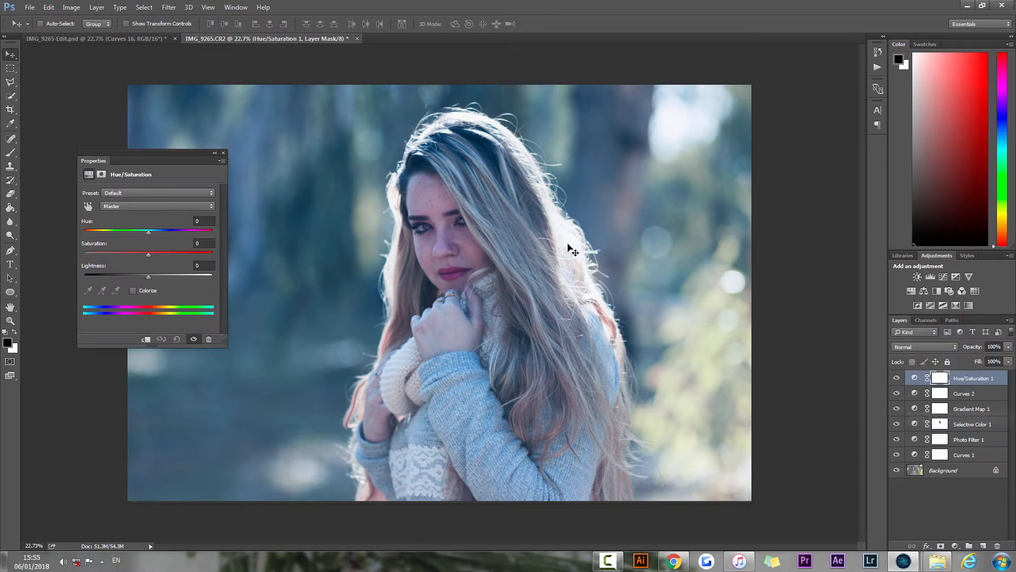
pyautogui.moveTo(151, 234)
pyautogui.mouseDown()
pyautogui.moveTo(84, 234)
pyautogui.moveTo(146, 231)
pyautogui.mouseUp()
pyautogui.click(223, 153)
# Compare the image repeatedly with the Hue/Saturation layer hidden and shown
pyautogui.click(896, 378)
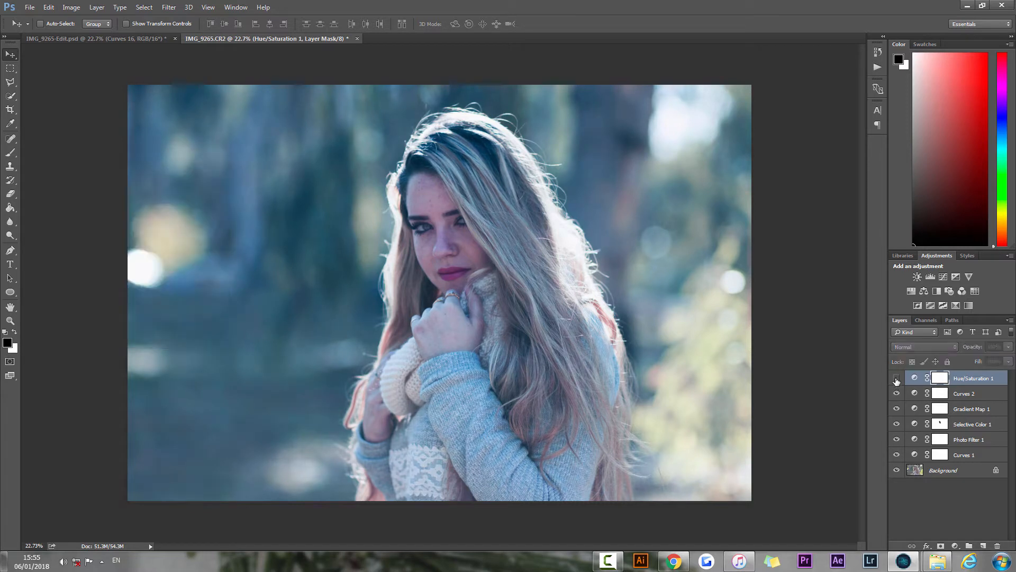
pyautogui.click(896, 379)
pyautogui.click(897, 378)
pyautogui.click(896, 378)
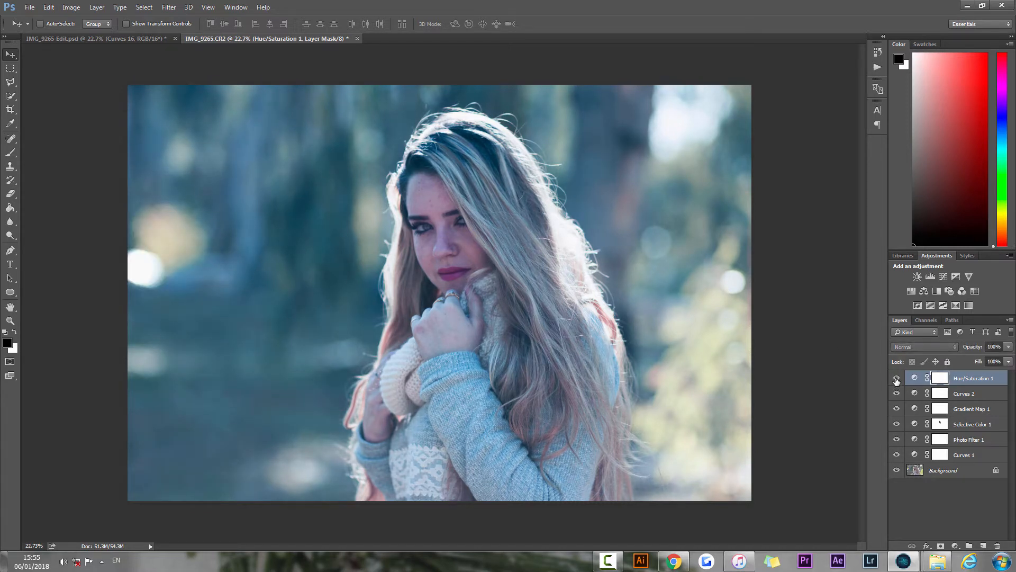
pyautogui.click(896, 379)
pyautogui.click(896, 379)
pyautogui.click(896, 378)
pyautogui.click(896, 378)
# Add a Levels adjustment layer with RGB shadow input 6, midtones 1.13, and output levels 7 to 239
pyautogui.click(955, 545)
pyautogui.click(972, 365)
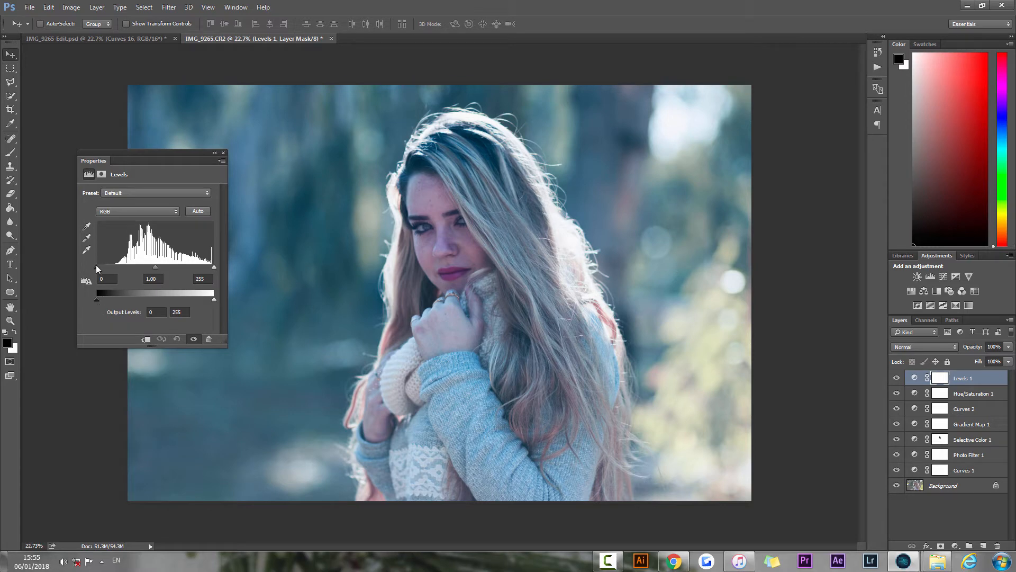
pyautogui.moveTo(97, 268); pyautogui.dragTo(100, 301)
pyautogui.moveTo(157, 268); pyautogui.dragTo(151, 270)
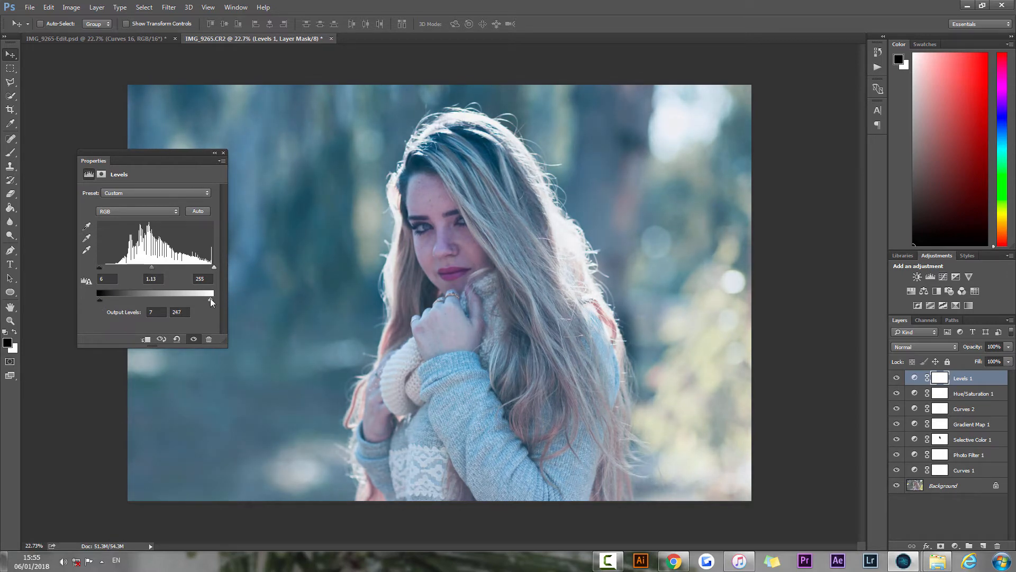
pyautogui.moveTo(214, 301); pyautogui.dragTo(208, 302)
# Set the Blue channel's shadow input to 9 and midtones to 1.09 in the Levels adjustment
pyautogui.click(152, 212)
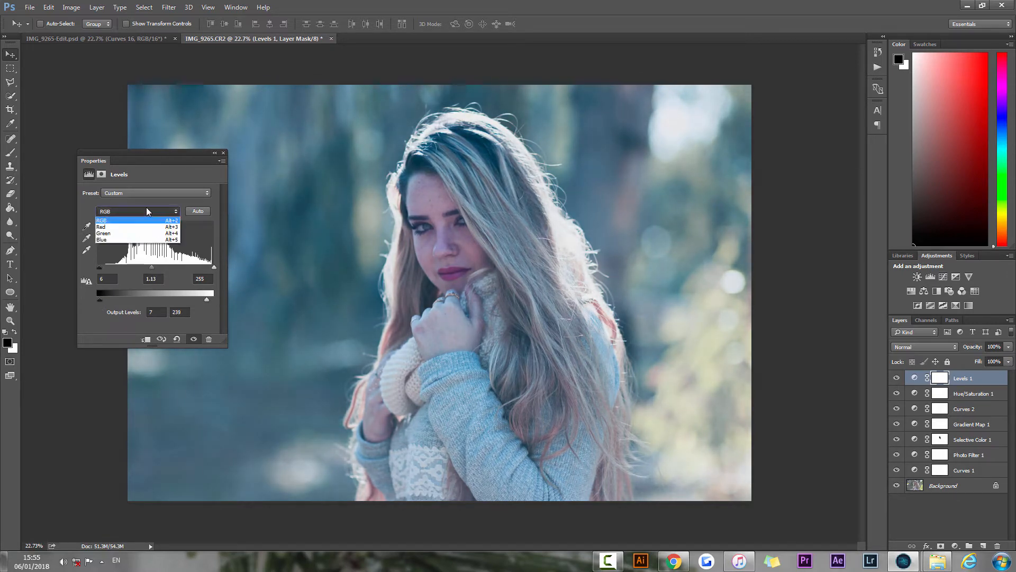
pyautogui.click(111, 240)
pyautogui.moveTo(156, 268); pyautogui.dragTo(153, 270)
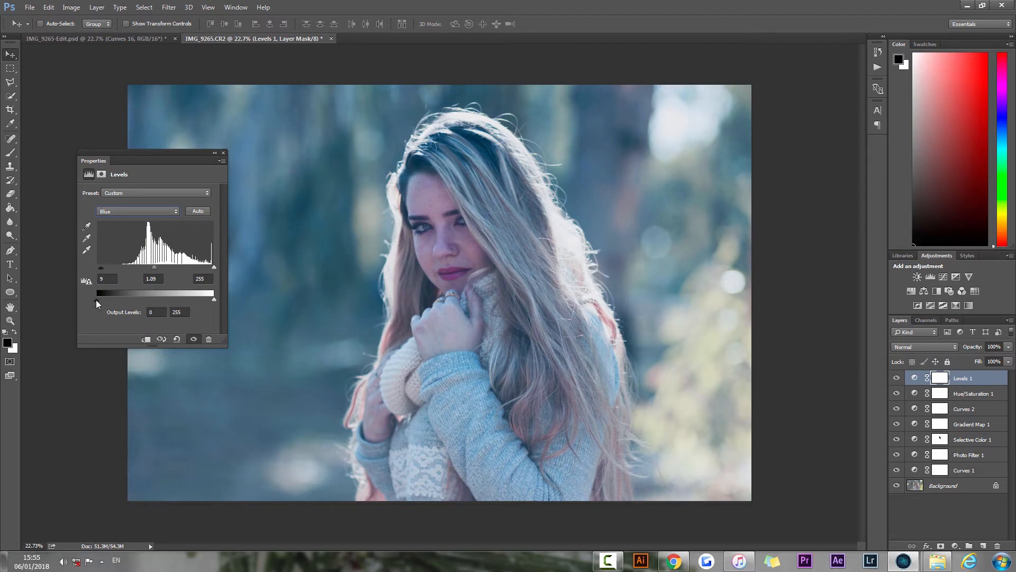
# Set the Red channel's midtones to 0.95 and fine-tune its shadow input in the Levels adjustment
pyautogui.click(133, 214)
pyautogui.click(132, 227)
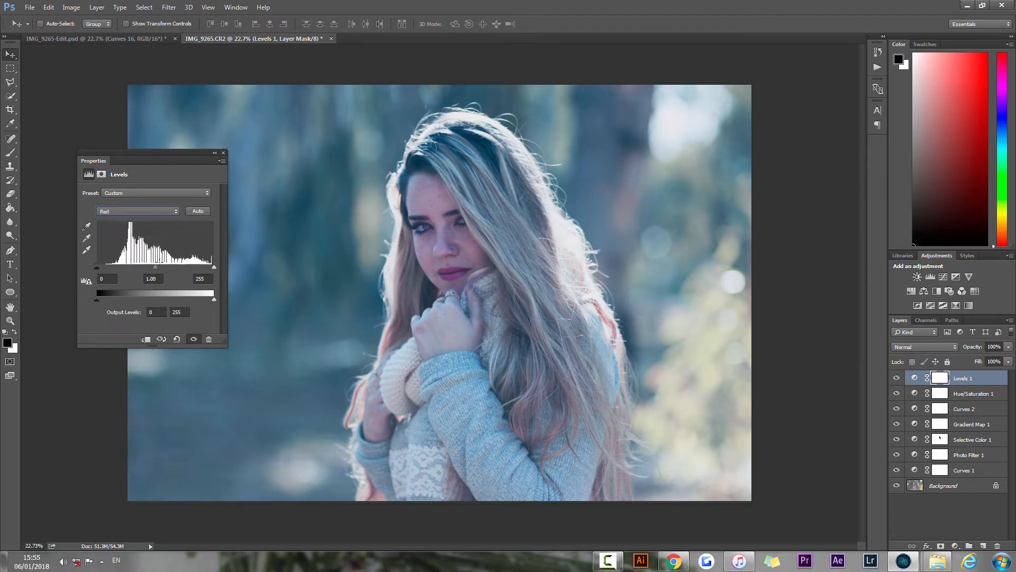
pyautogui.moveTo(149, 268); pyautogui.dragTo(158, 273)
pyautogui.moveTo(97, 268); pyautogui.dragTo(101, 267)
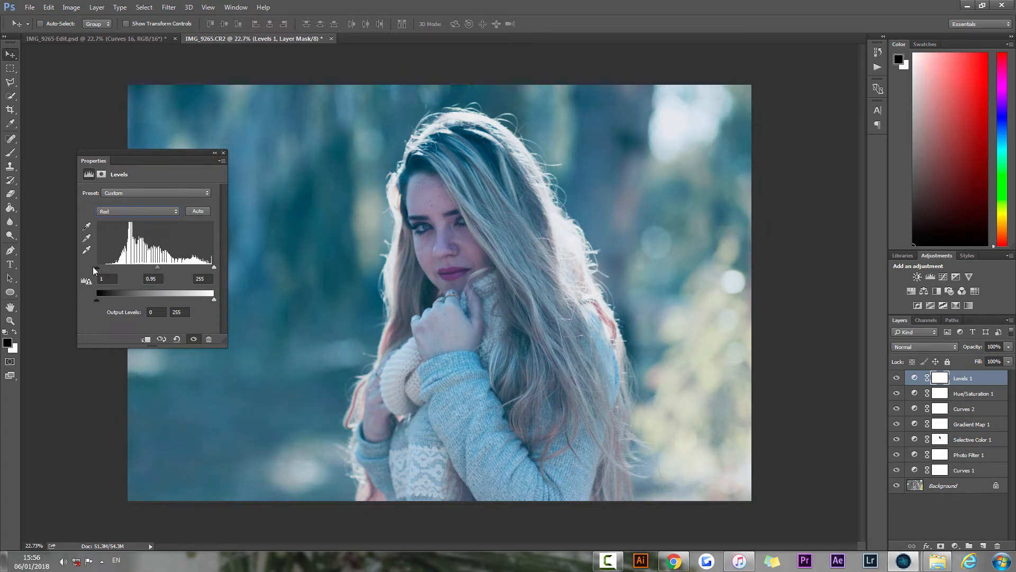
pyautogui.moveTo(213, 268)
pyautogui.mouseDown()
pyautogui.moveTo(200, 269)
pyautogui.moveTo(216, 270)
pyautogui.mouseUp()
pyautogui.click(223, 153)
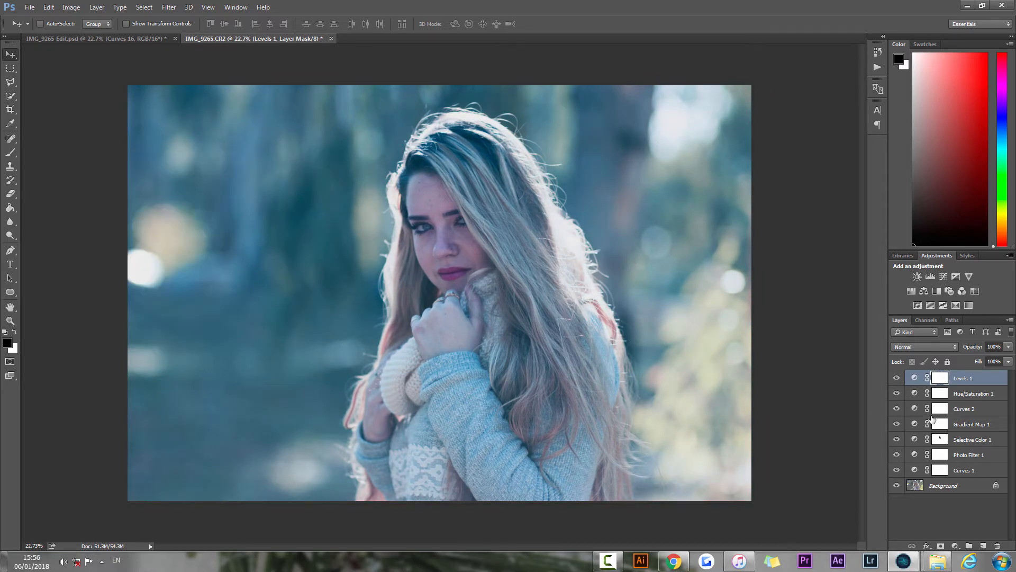
# Add a Color Balance adjustment layer and set Yellow–Blue to -7 for the highlights and +12 for the shadows
pyautogui.click(955, 545)
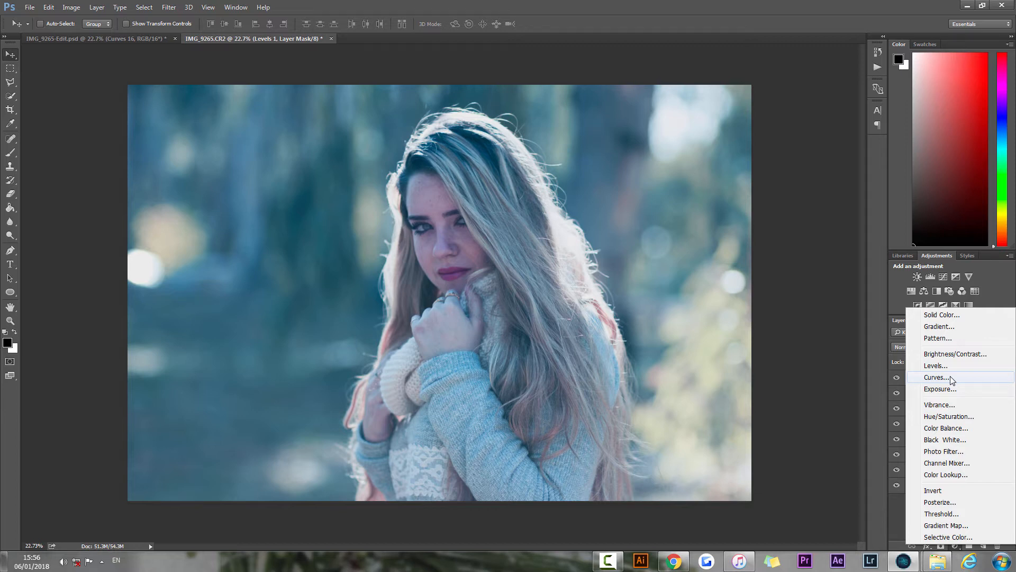
pyautogui.click(947, 428)
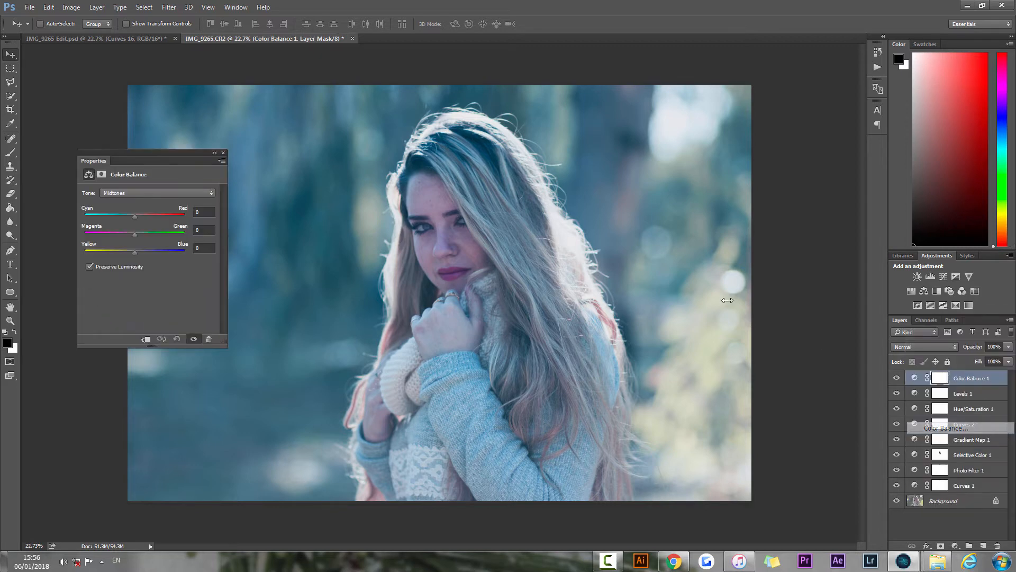
pyautogui.click(112, 193)
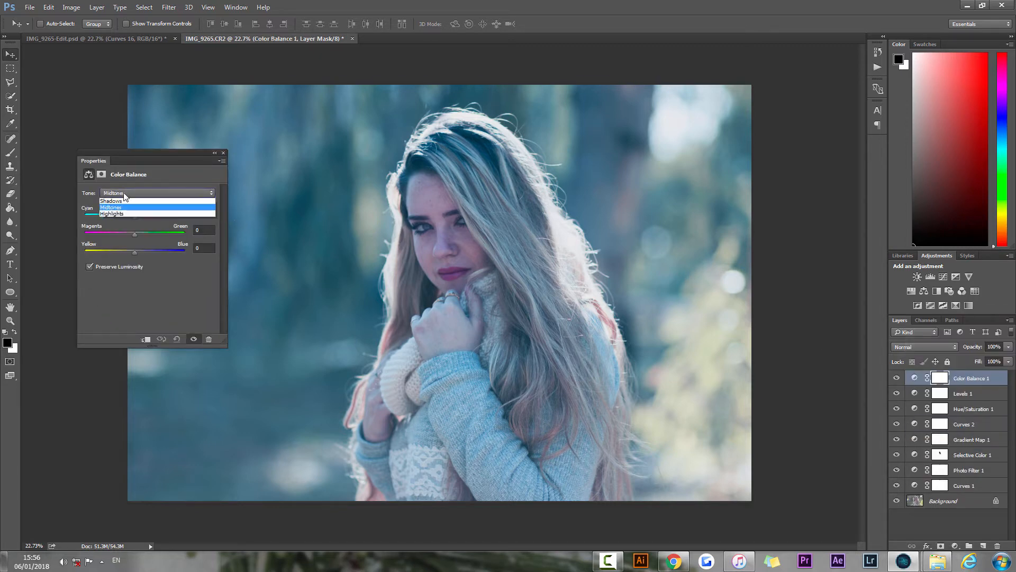
pyautogui.click(113, 214)
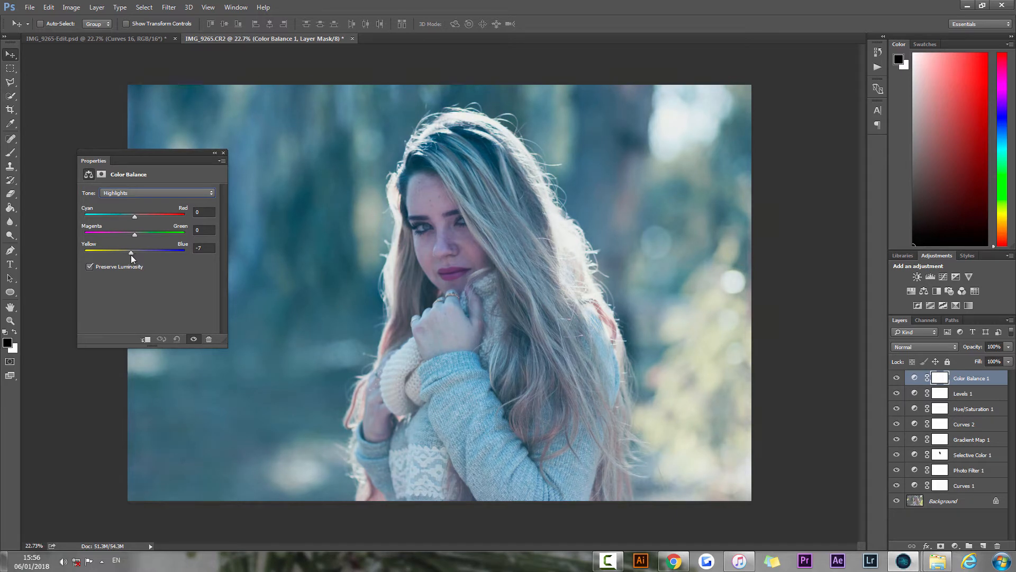
pyautogui.click(139, 195)
pyautogui.click(130, 202)
pyautogui.moveTo(136, 255); pyautogui.dragTo(140, 258)
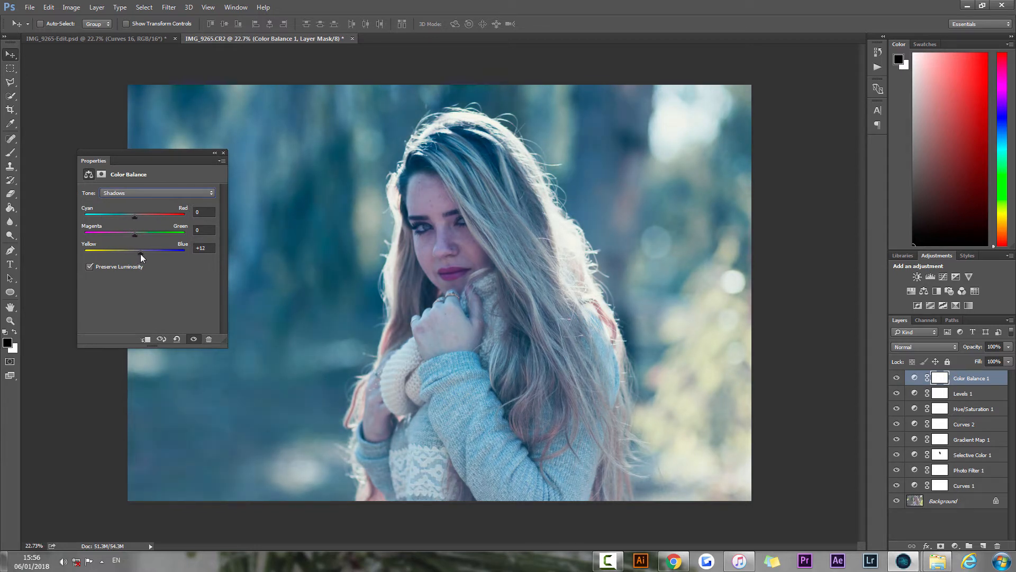
# Set the Color Balance midtones to Cyan–Red -5 and Magenta–Green +3, and shift their Yellow–Blue balance slightly toward blue
pyautogui.click(136, 194)
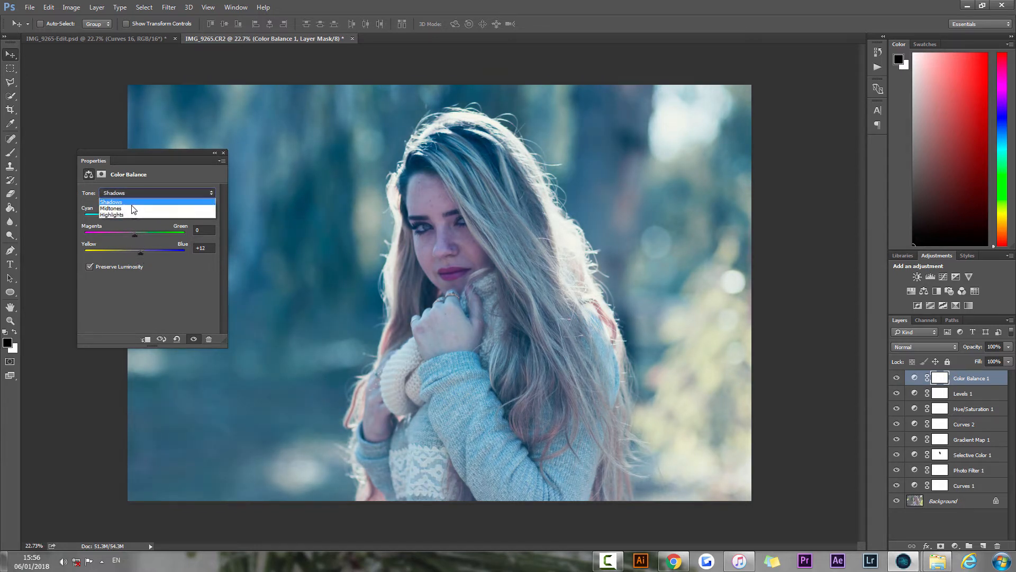
pyautogui.click(131, 209)
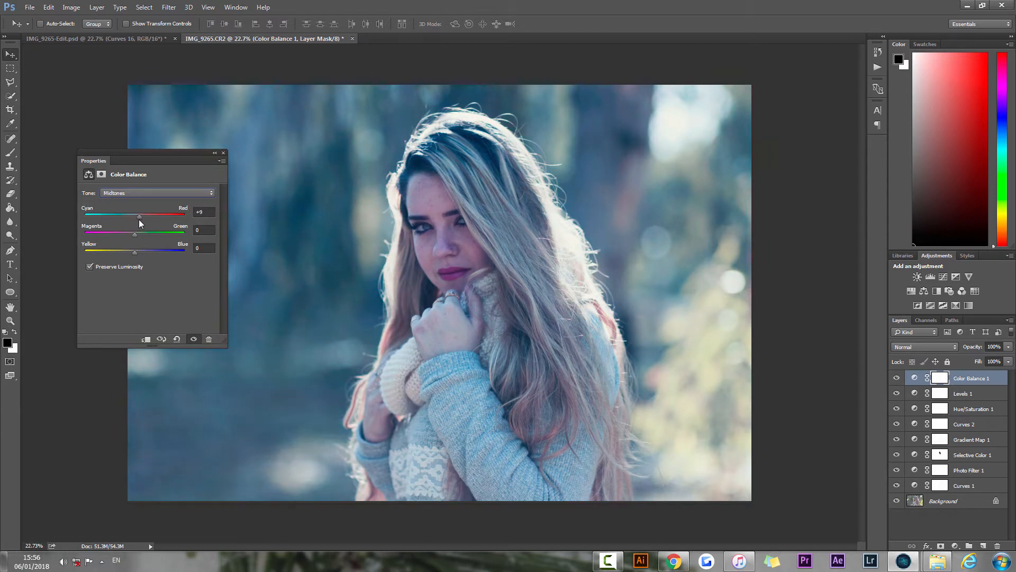
pyautogui.moveTo(131, 219); pyautogui.dragTo(141, 234)
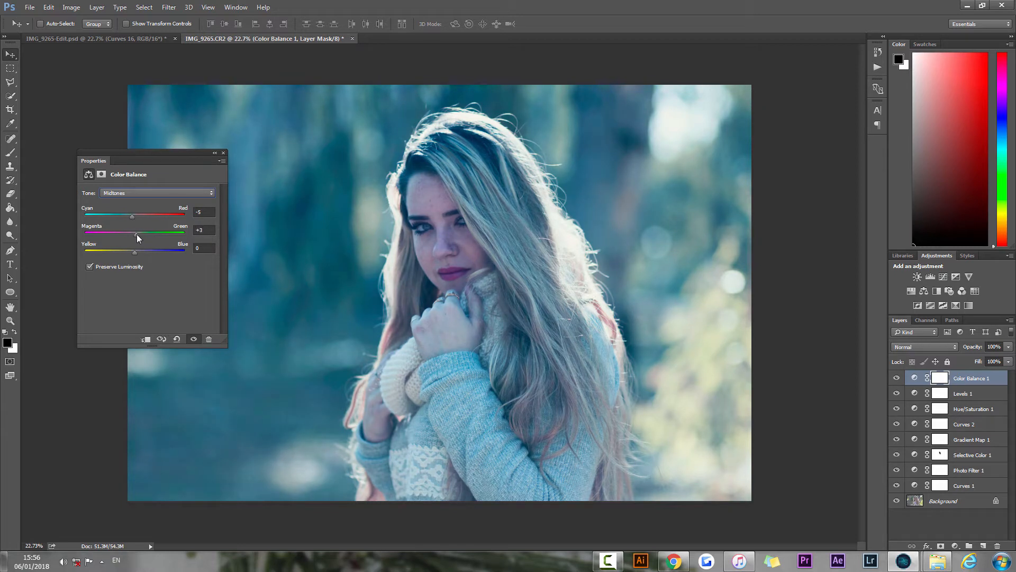
pyautogui.moveTo(136, 253); pyautogui.dragTo(141, 254)
# Set the highlights' Yellow–Blue to -13 and fine-tune the midtones' Yellow–Blue balance in the Color Balance adjustment
pyautogui.click(137, 192)
pyautogui.click(121, 214)
pyautogui.moveTo(131, 254); pyautogui.dragTo(128, 254)
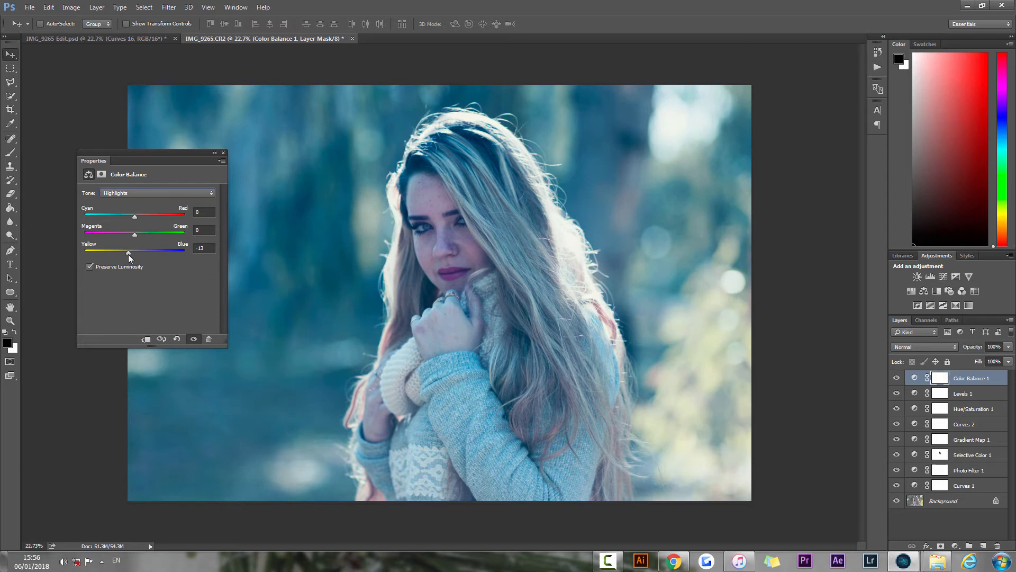
pyautogui.click(138, 193)
pyautogui.click(127, 208)
pyautogui.moveTo(133, 252); pyautogui.dragTo(134, 252)
pyautogui.click(223, 152)
# Add a Curves adjustment layer above Color Balance and lower the Green channel's curve slightly at its midpoint
pyautogui.click(956, 546)
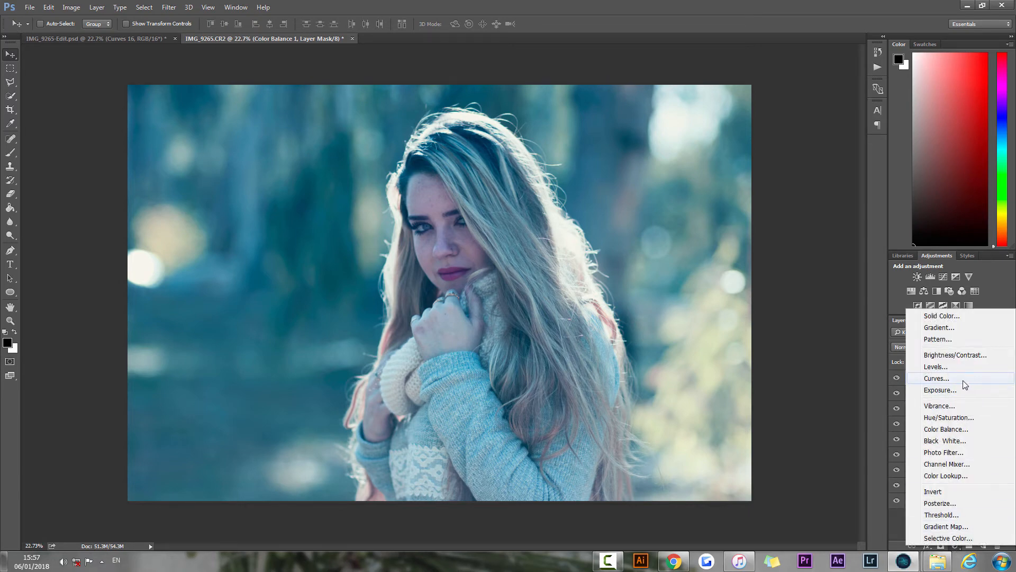
pyautogui.click(959, 379)
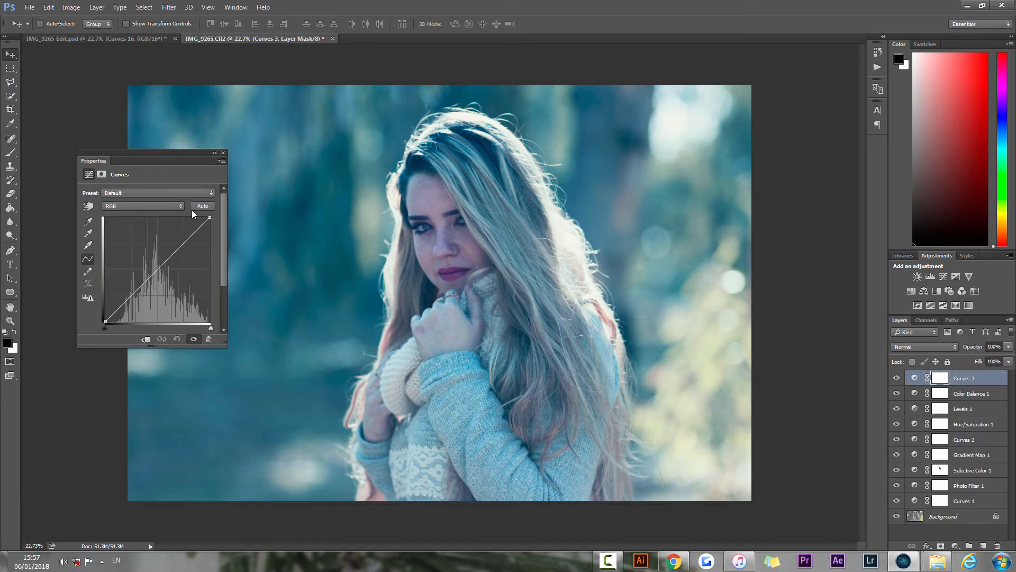
pyautogui.click(137, 206)
pyautogui.click(125, 224)
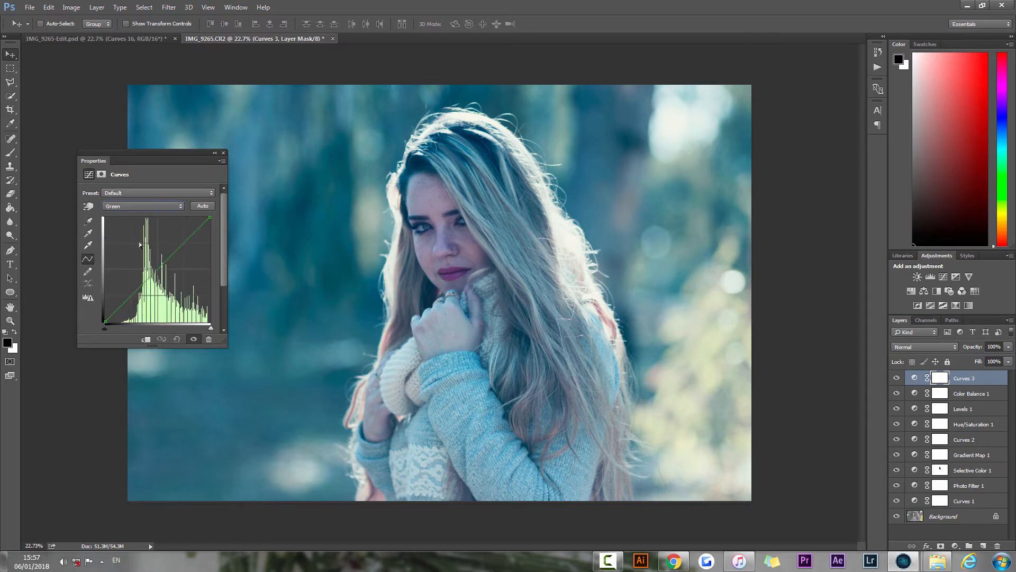
pyautogui.moveTo(158, 265)
pyautogui.mouseDown()
pyautogui.moveTo(154, 249)
pyautogui.moveTo(157, 271)
pyautogui.mouseUp()
# Lower the Blue channel's curve slightly in the highlights and add a control point in its shadows
pyautogui.click(146, 204)
pyautogui.click(126, 234)
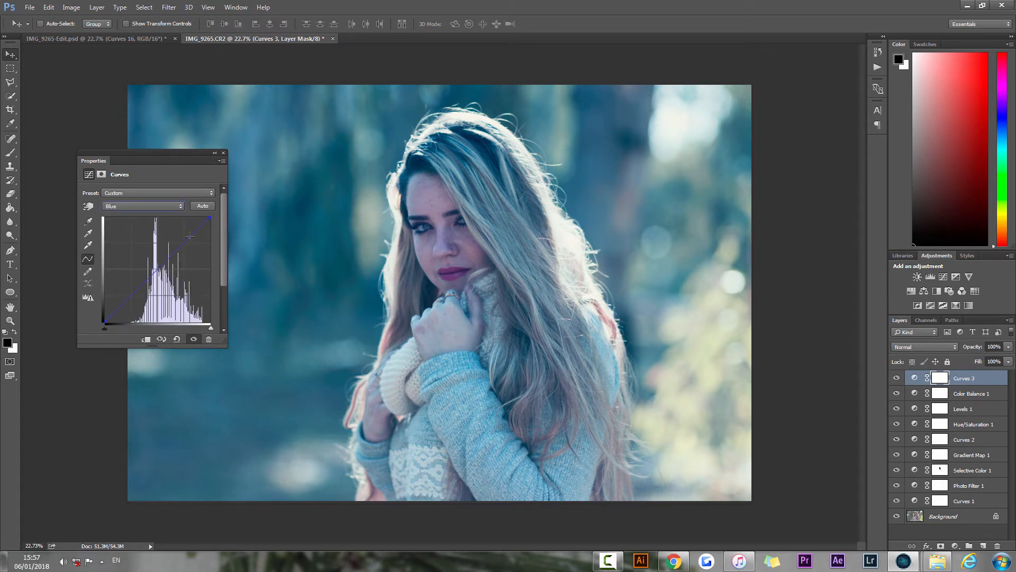
pyautogui.moveTo(191, 230); pyautogui.dragTo(193, 235)
pyautogui.moveTo(119, 310); pyautogui.dragTo(118, 310)
pyautogui.click(223, 153)
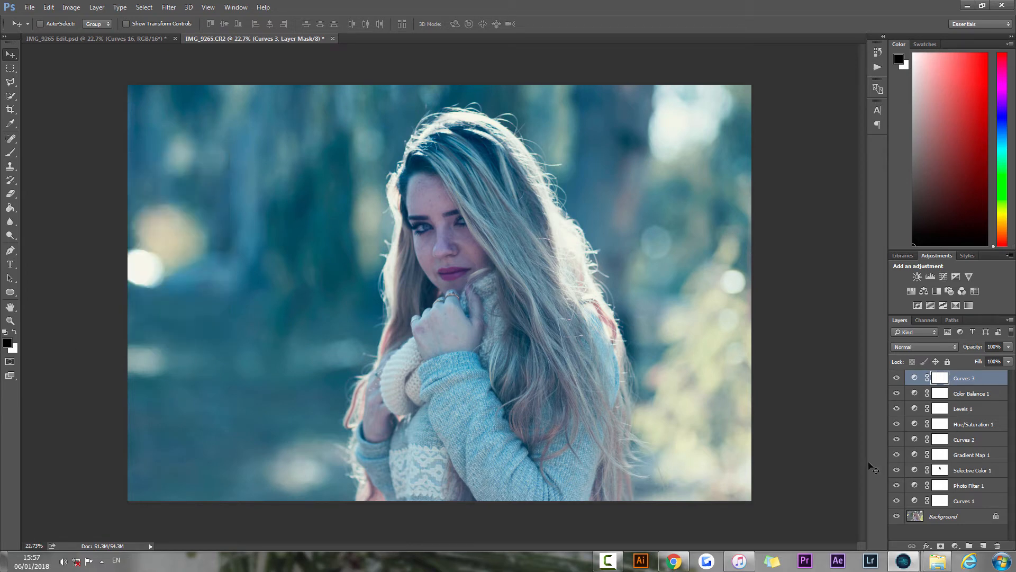
# Add another Curves adjustment layer and raise the upper part of the RGB curve to brighten the image
pyautogui.click(954, 545)
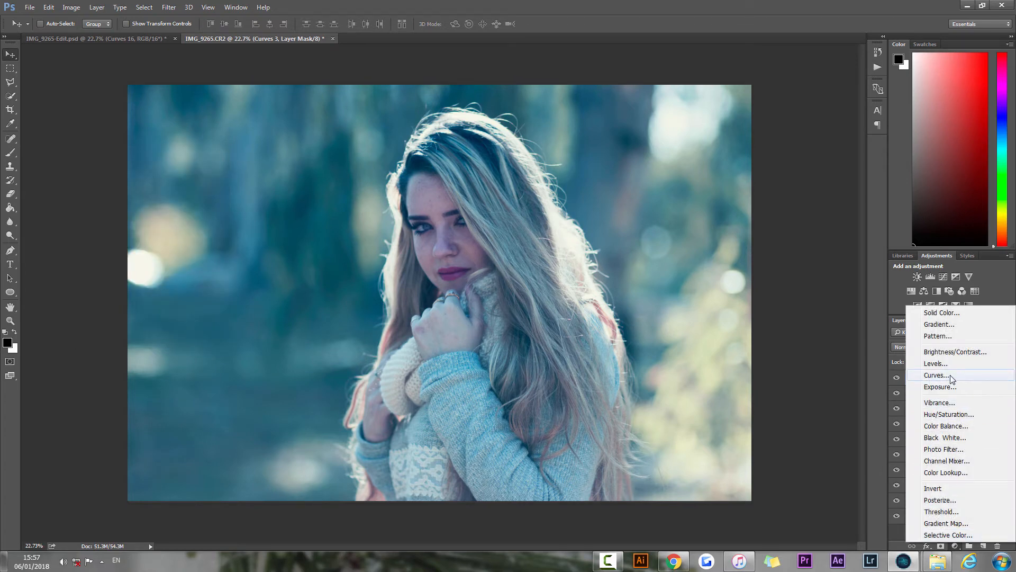
pyautogui.click(950, 375)
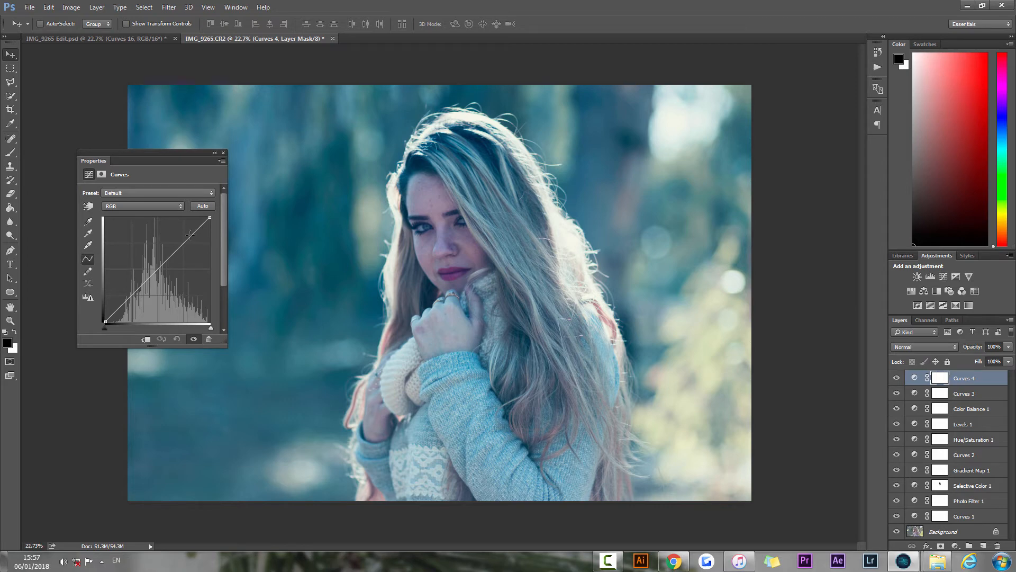
pyautogui.moveTo(186, 241); pyautogui.dragTo(184, 233)
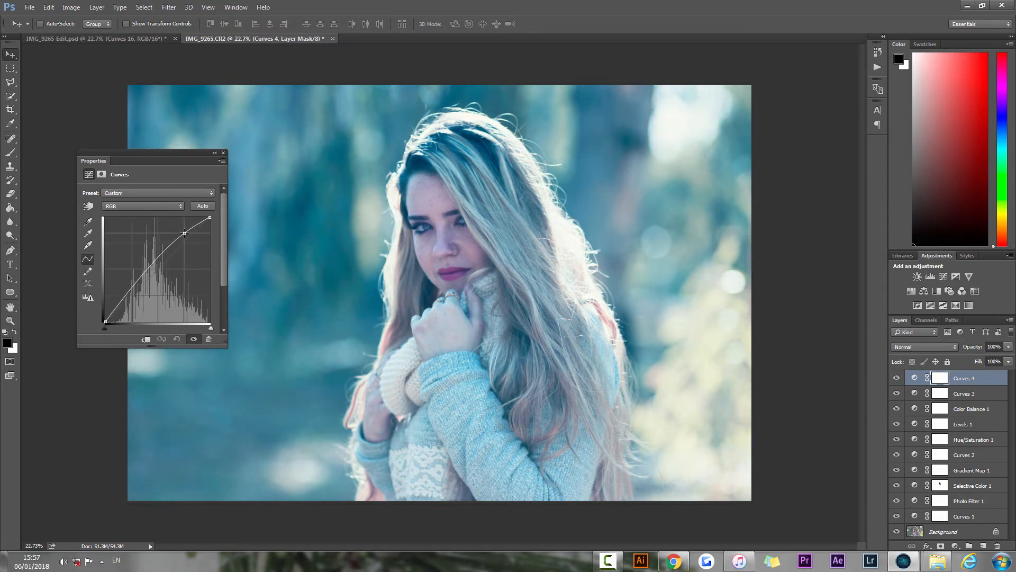
# Lower the Blue curve's midpoint slightly and adjust the Red curve's midpoint in the Curves 4 adjustment
pyautogui.click(125, 208)
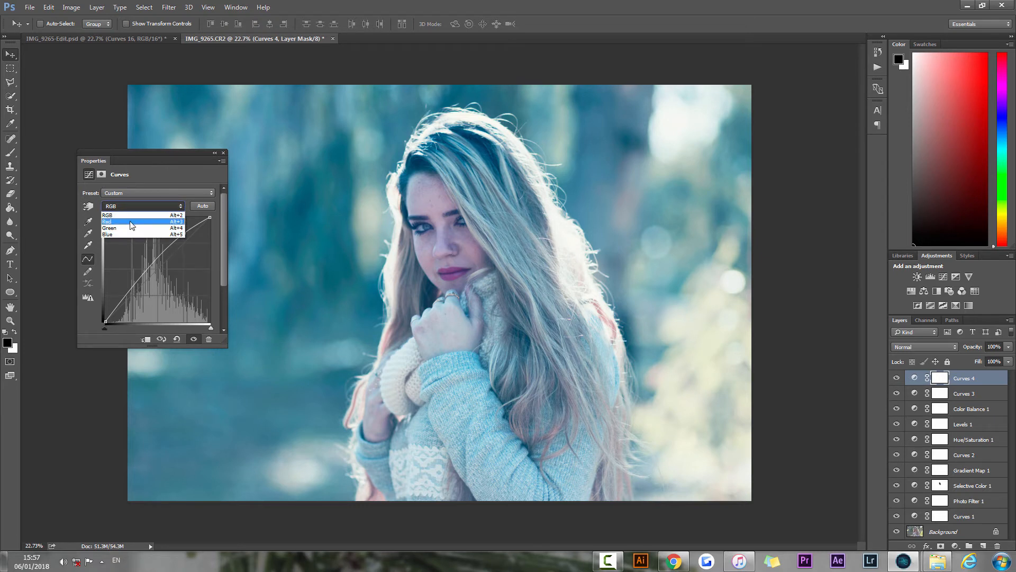
pyautogui.click(119, 233)
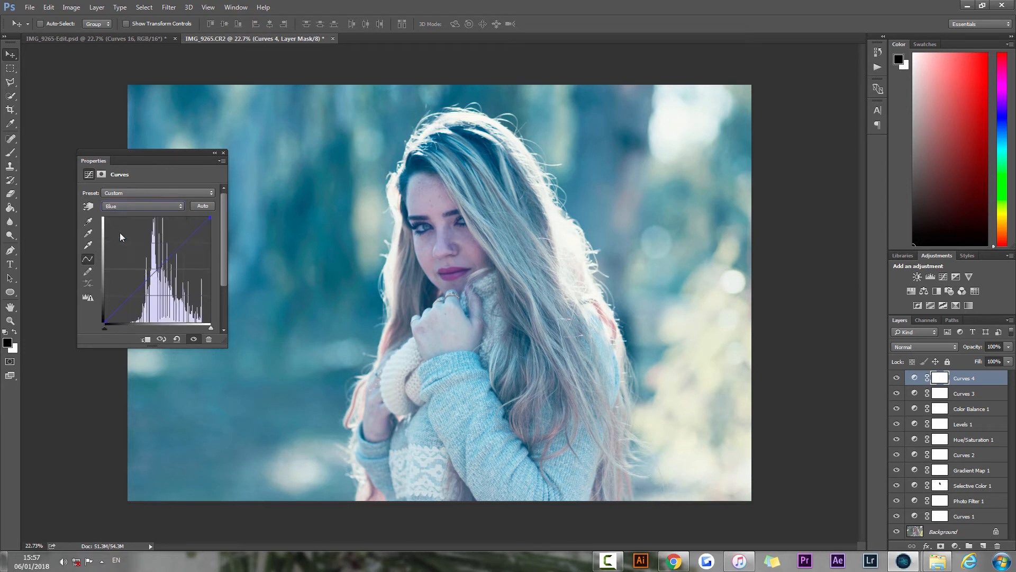
pyautogui.moveTo(160, 269); pyautogui.dragTo(161, 271)
pyautogui.click(132, 207)
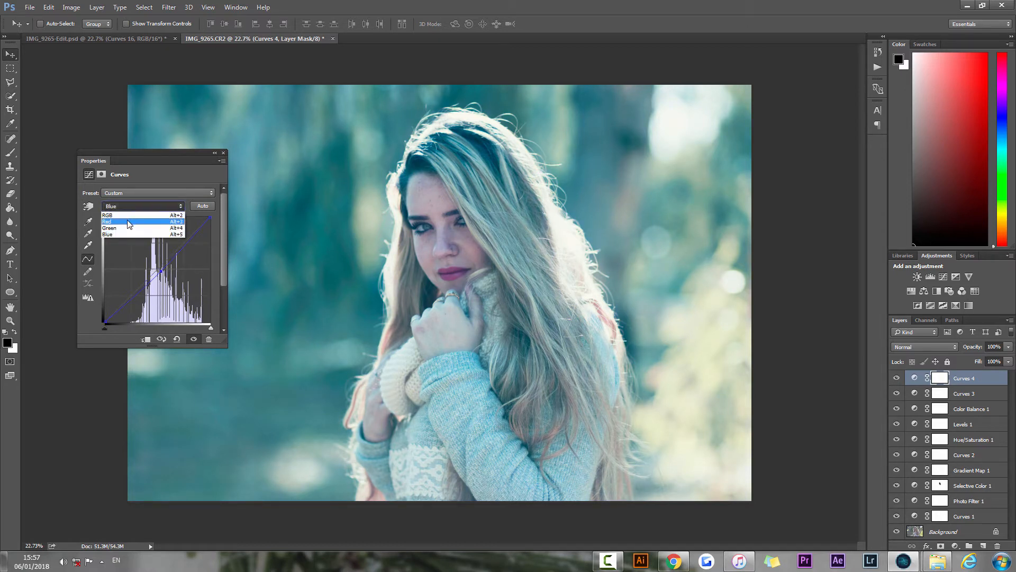
pyautogui.click(130, 217)
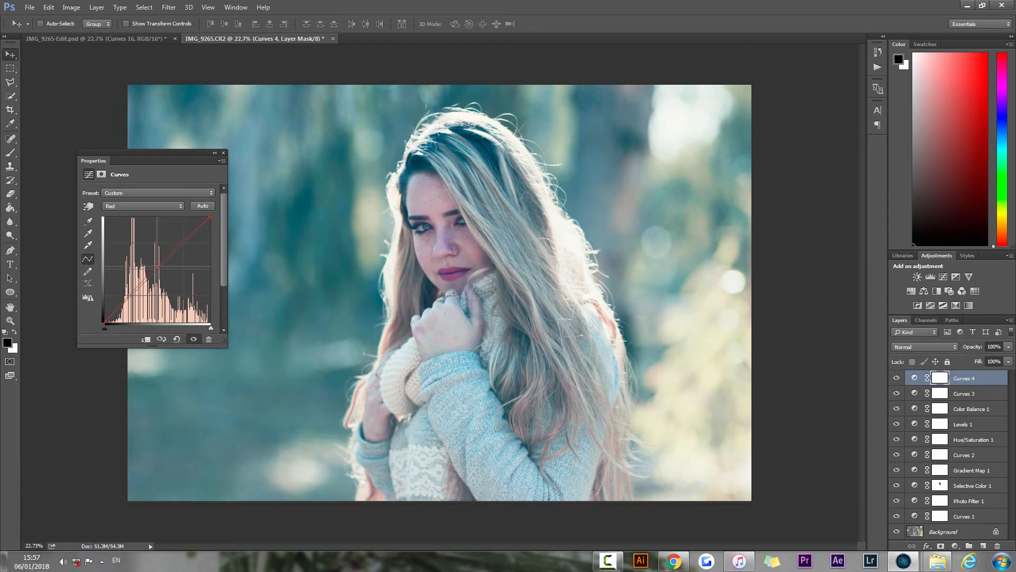
pyautogui.click(159, 268)
pyautogui.click(223, 152)
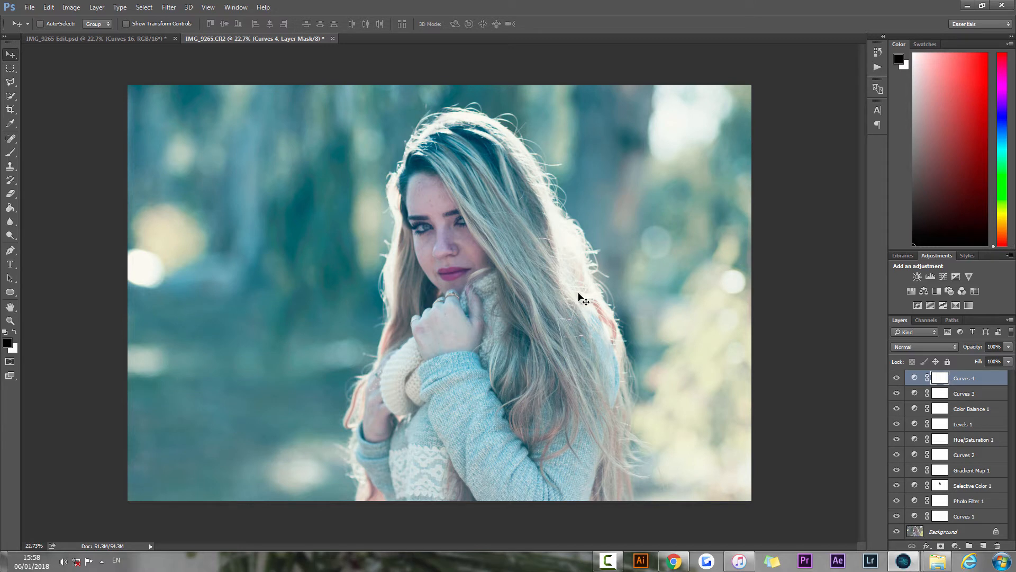
# Fill the Curves 4 mask with black and paint white over the woman's face and hand with a 40% opacity, 40% flow brush
pyautogui.click(10, 207)
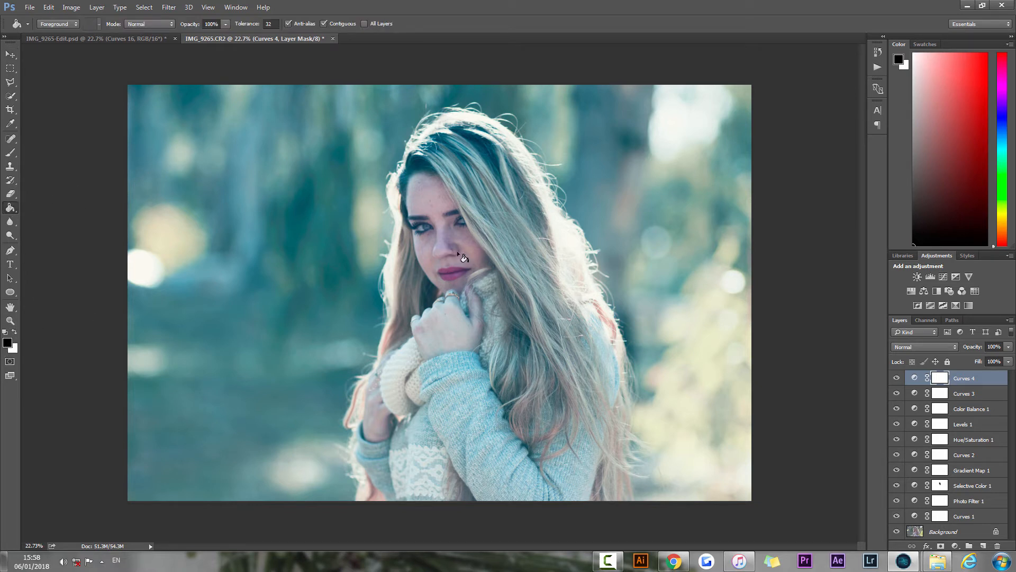
pyautogui.click(515, 284)
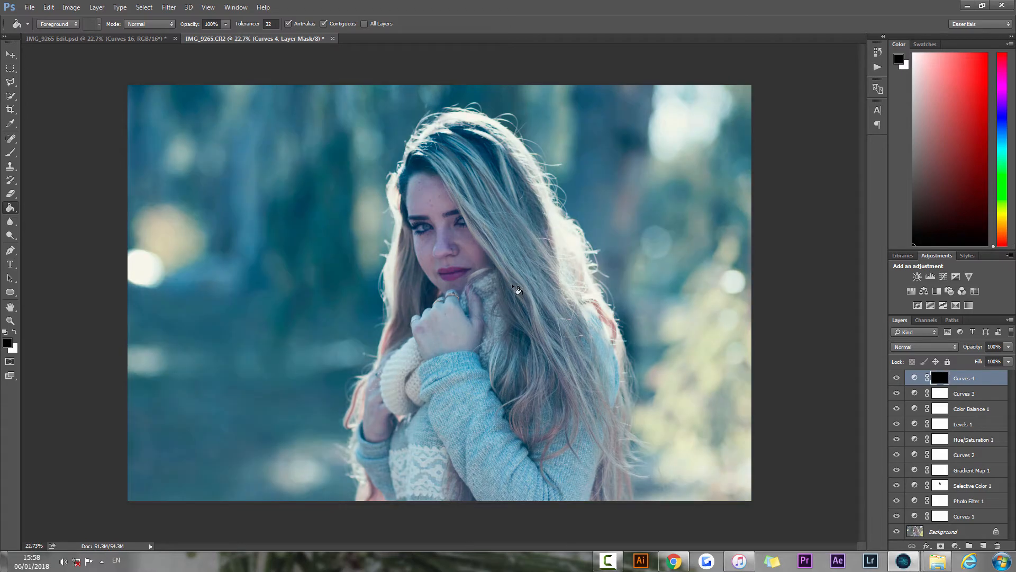
pyautogui.press('b')
pyautogui.press('x')
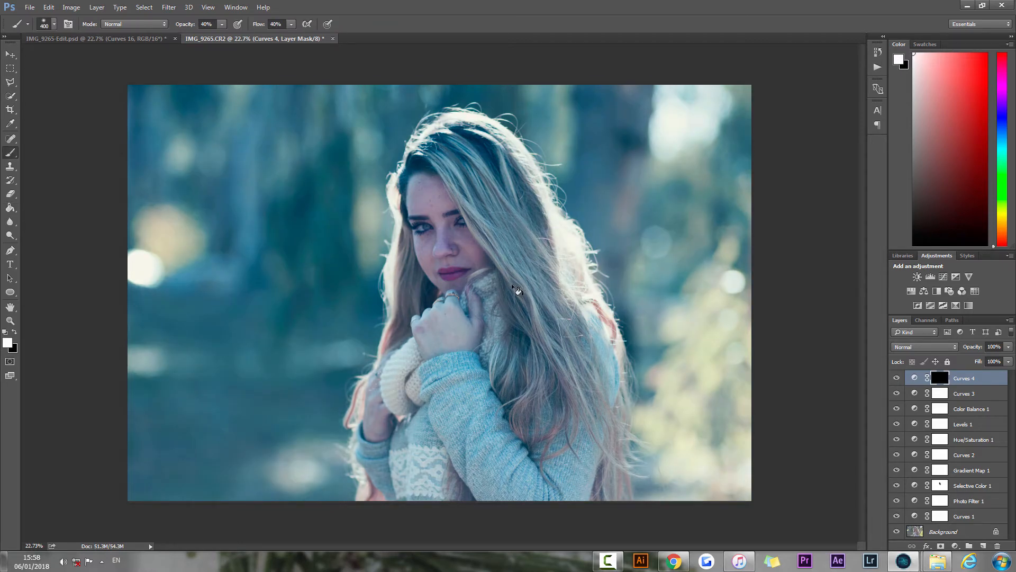
pyautogui.press('[')
pyautogui.press(']')
pyautogui.press(']')
pyautogui.moveTo(431, 206)
pyautogui.mouseDown()
pyautogui.moveTo(449, 258)
pyautogui.moveTo(459, 253)
pyautogui.moveTo(466, 271)
pyautogui.moveTo(468, 254)
pyautogui.moveTo(425, 221)
pyautogui.moveTo(428, 229)
pyautogui.moveTo(418, 200)
pyautogui.moveTo(441, 270)
pyautogui.moveTo(437, 201)
pyautogui.moveTo(481, 279)
pyautogui.moveTo(457, 221)
pyautogui.moveTo(442, 212)
pyautogui.moveTo(435, 272)
pyautogui.moveTo(466, 279)
pyautogui.moveTo(455, 330)
pyautogui.moveTo(439, 300)
pyautogui.moveTo(435, 334)
pyautogui.moveTo(471, 280)
pyautogui.moveTo(420, 210)
pyautogui.moveTo(425, 200)
pyautogui.moveTo(460, 243)
pyautogui.moveTo(450, 244)
pyautogui.moveTo(469, 253)
pyautogui.moveTo(460, 349)
pyautogui.moveTo(462, 337)
pyautogui.moveTo(439, 342)
pyautogui.moveTo(444, 329)
pyautogui.moveTo(462, 335)
pyautogui.moveTo(439, 314)
pyautogui.mouseUp()
pyautogui.press('[')
pyautogui.press('x')
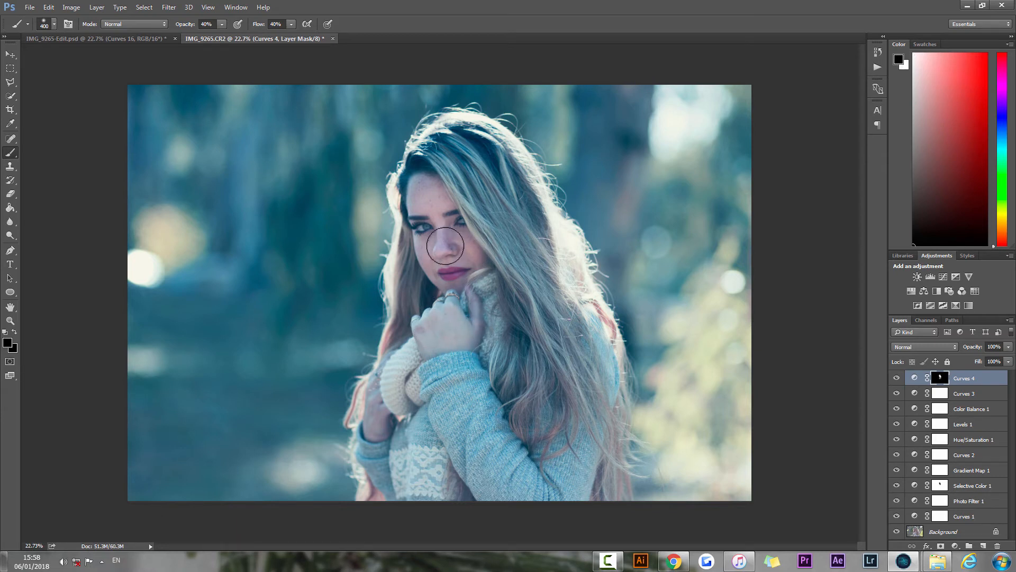
pyautogui.press('x')
pyautogui.moveTo(445, 245)
pyautogui.mouseDown()
pyautogui.moveTo(438, 217)
pyautogui.moveTo(429, 218)
pyautogui.moveTo(437, 197)
pyautogui.mouseUp()
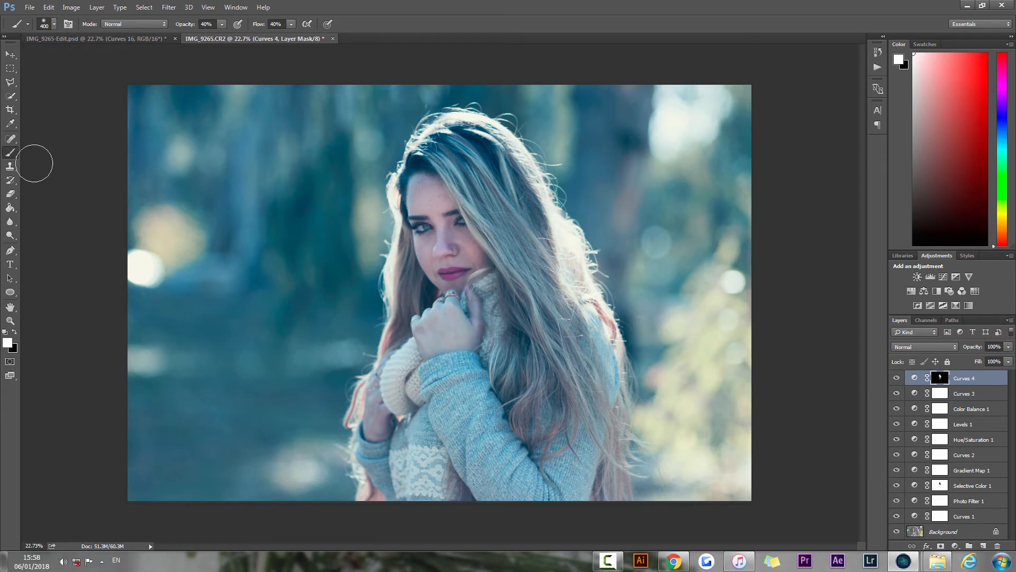
# Compare the image with the Curves 4 layer hidden and shown to check the face brightening
pyautogui.click(10, 55)
pyautogui.click(897, 378)
pyautogui.click(896, 378)
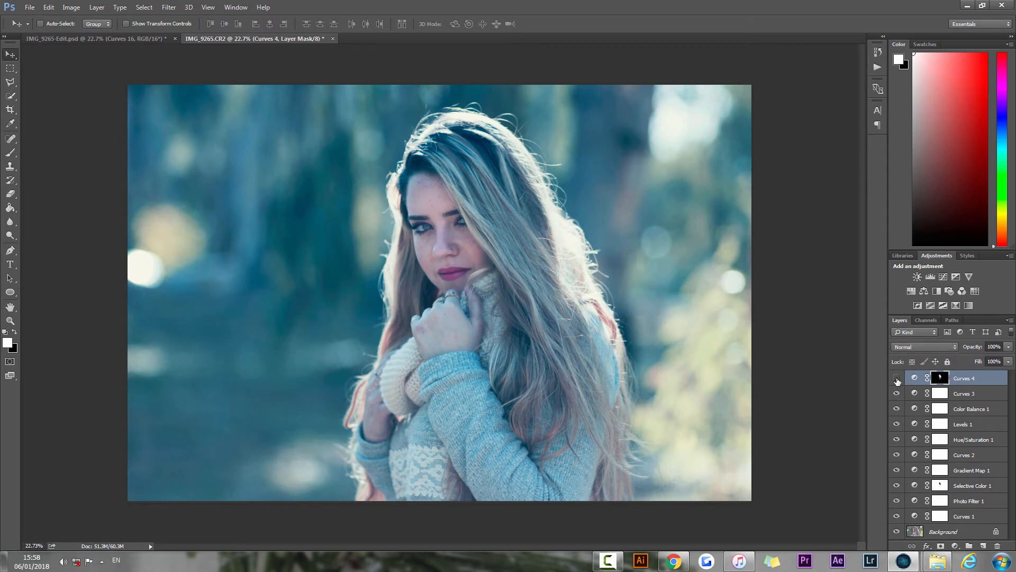
pyautogui.click(896, 378)
pyautogui.click(896, 378)
# Add a second Hue/Saturation adjustment layer and shift the Master hue from teal toward blue
pyautogui.click(955, 546)
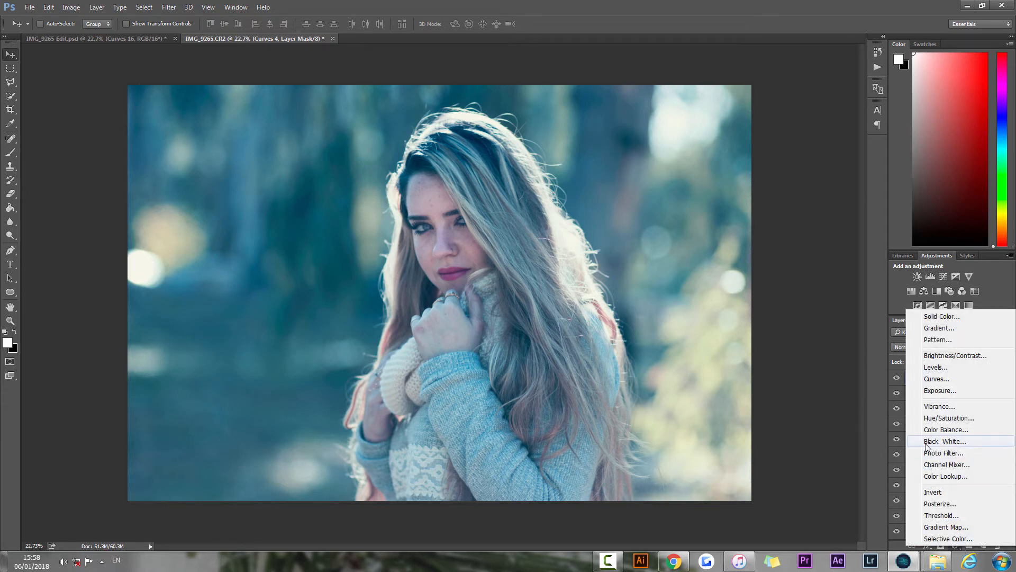
pyautogui.click(942, 418)
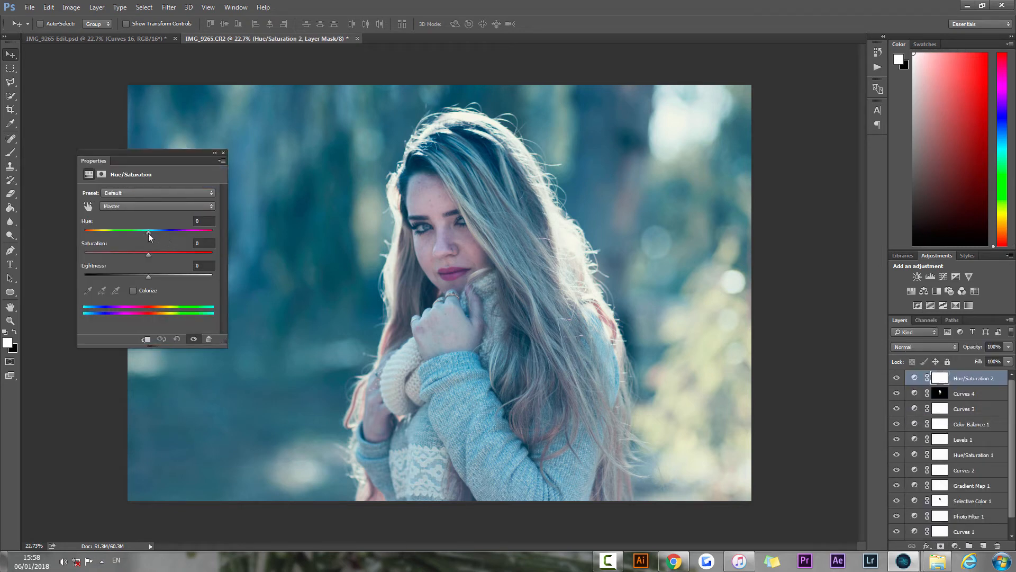
pyautogui.moveTo(149, 233); pyautogui.dragTo(157, 233)
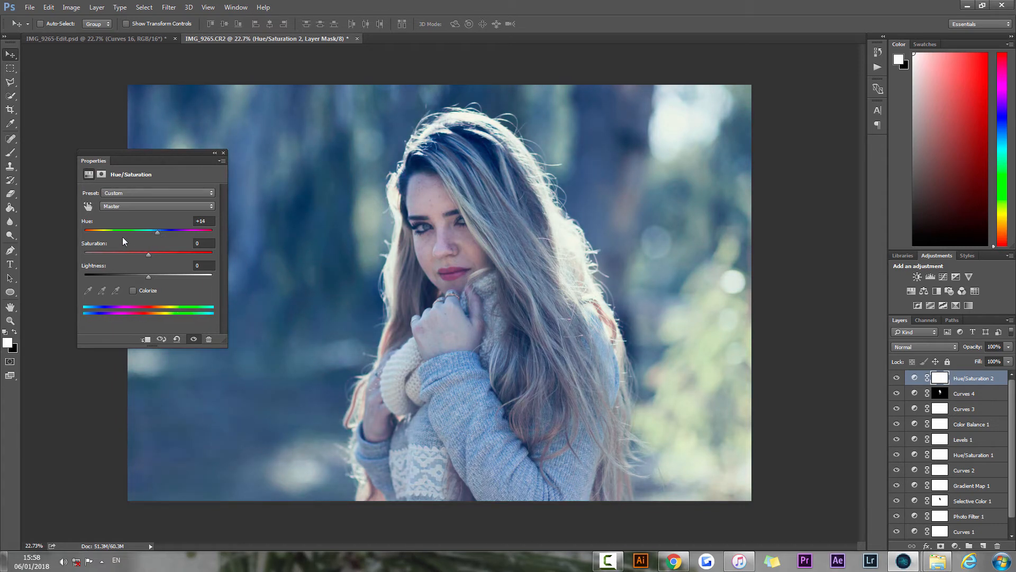
pyautogui.click(223, 153)
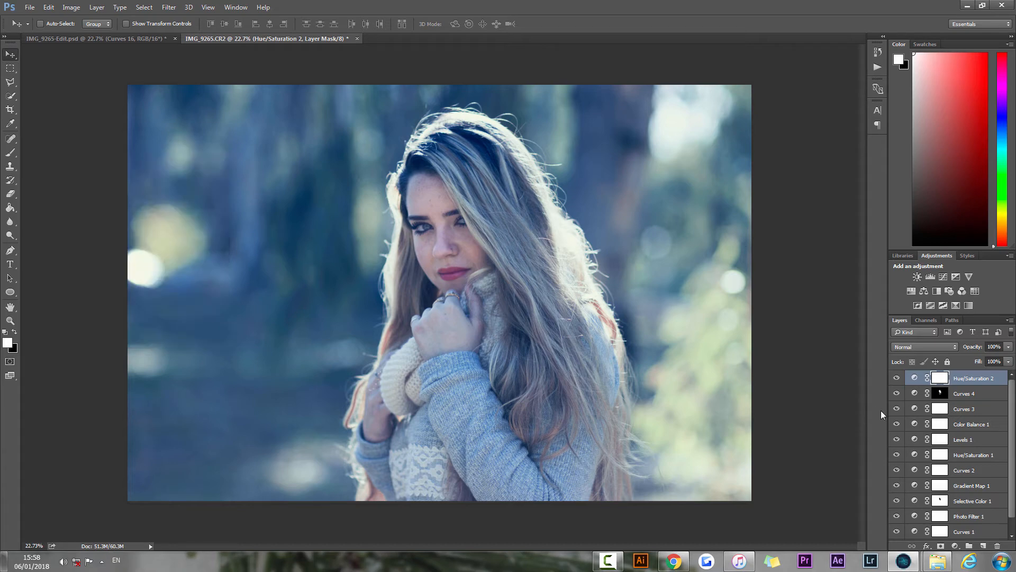
# Compare the image with the Hue/Saturation 2 layer hidden and shown
pyautogui.click(896, 378)
pyautogui.click(897, 378)
pyautogui.click(897, 378)
pyautogui.click(896, 378)
pyautogui.click(897, 378)
# Add a Vibrance adjustment layer with Vibrance set to -15 and reopen its settings
pyautogui.click(955, 546)
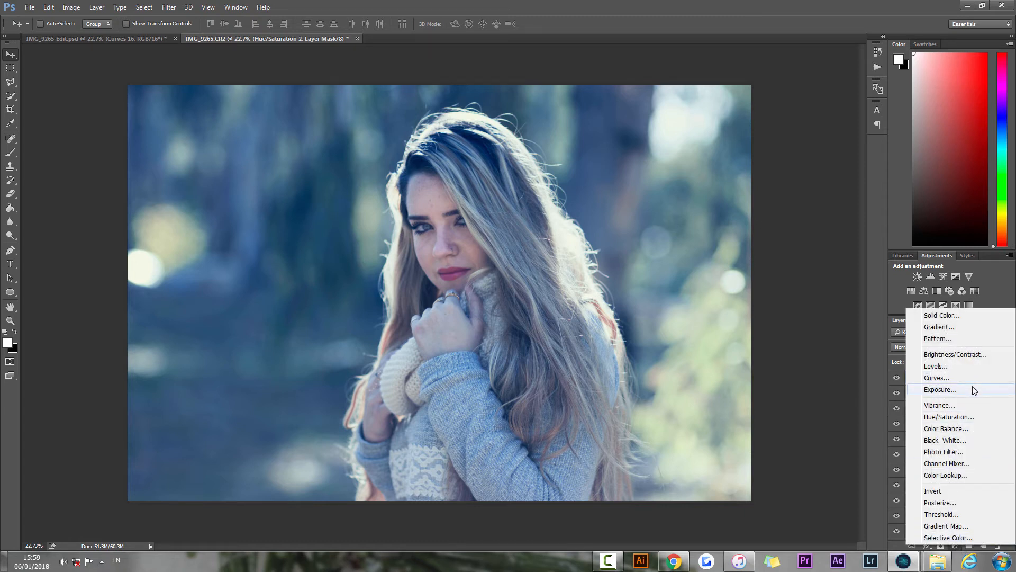
pyautogui.click(952, 405)
pyautogui.moveTo(140, 201); pyautogui.dragTo(138, 203)
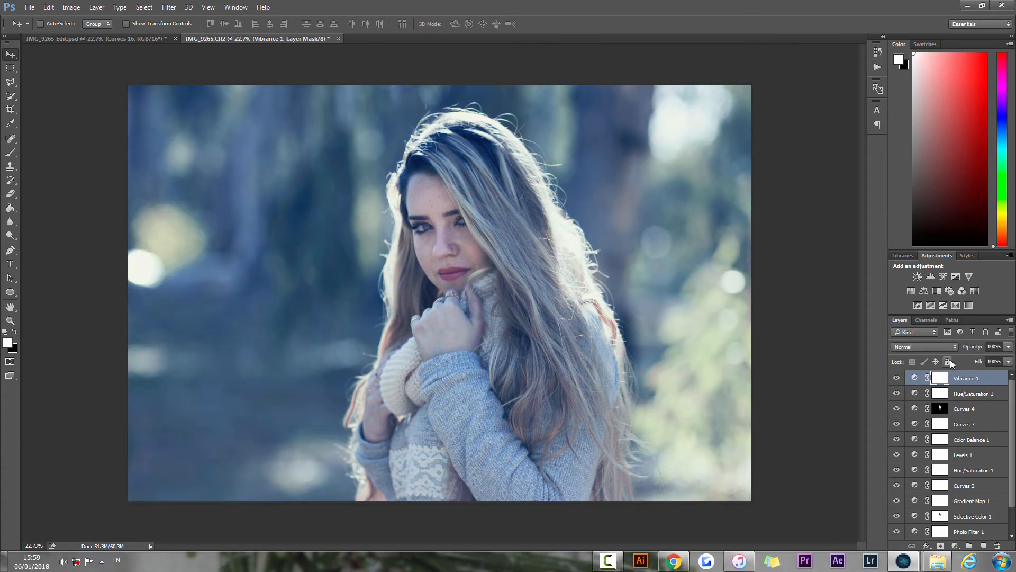
pyautogui.doubleClick(914, 377)
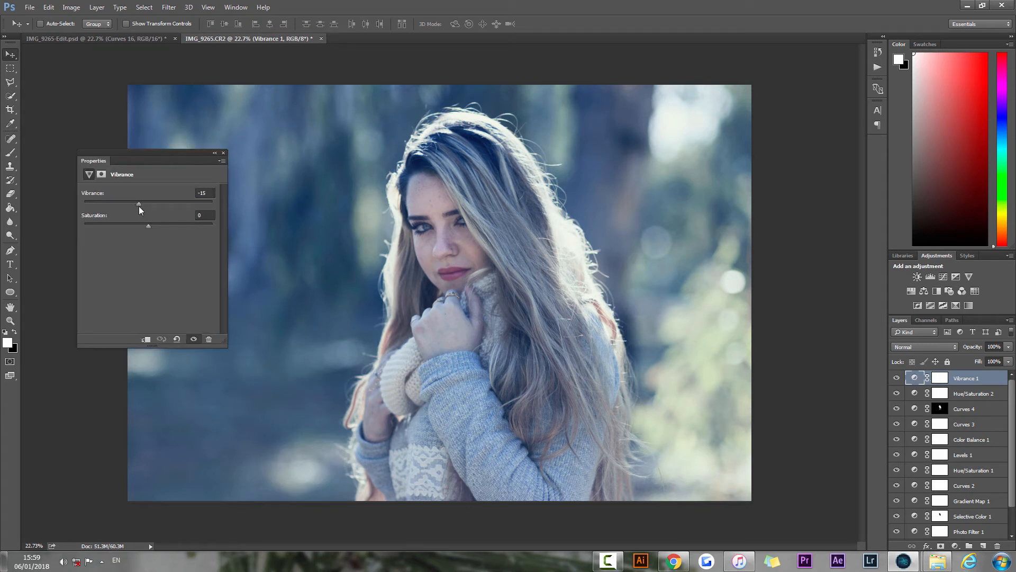
# Add a Curves adjustment layer above Vibrance 1 and adjust a shadow point and a highlight point for slightly stronger contrast
pyautogui.click(224, 152)
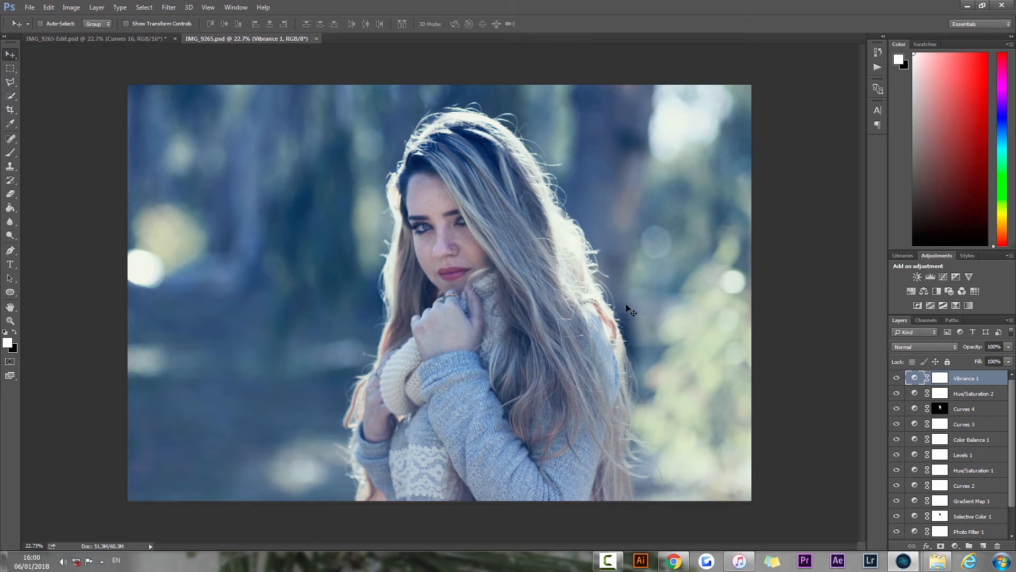
pyautogui.click(956, 546)
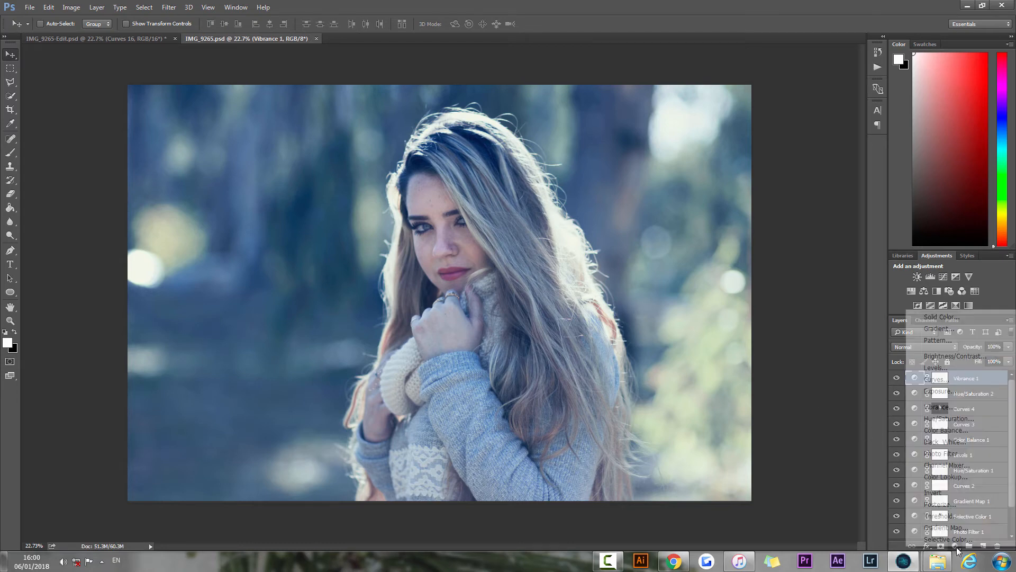
pyautogui.click(939, 380)
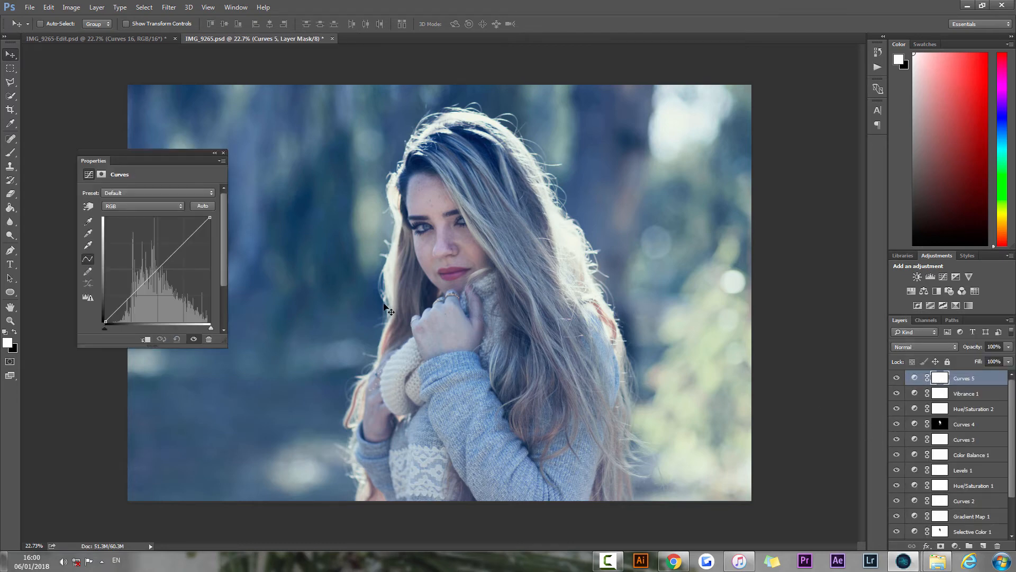
pyautogui.click(132, 295)
pyautogui.click(193, 232)
pyautogui.moveTo(193, 232); pyautogui.dragTo(193, 233)
pyautogui.click(223, 152)
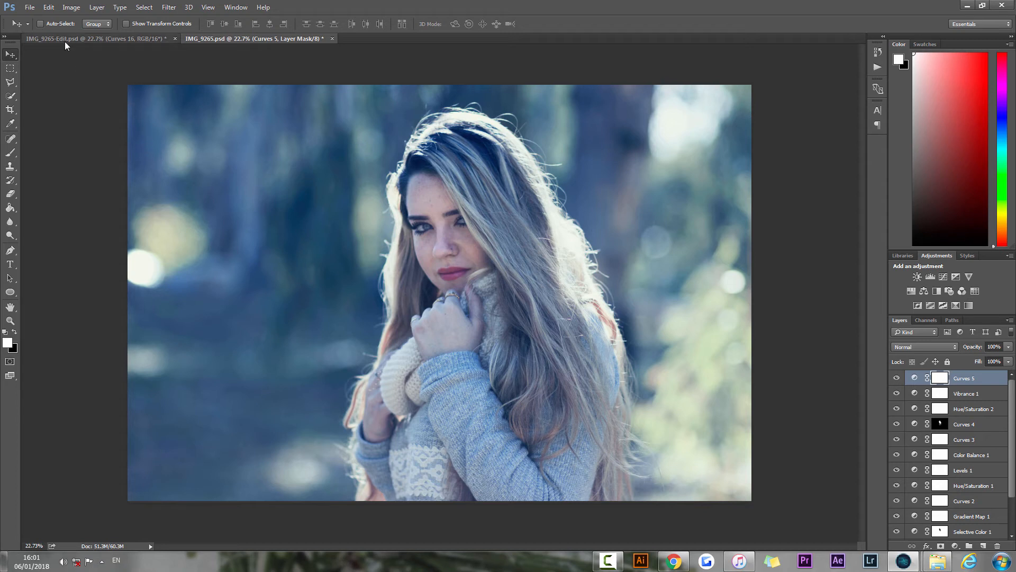
# Activate the Brush tool and open its brush preset picker
pyautogui.click(11, 153)
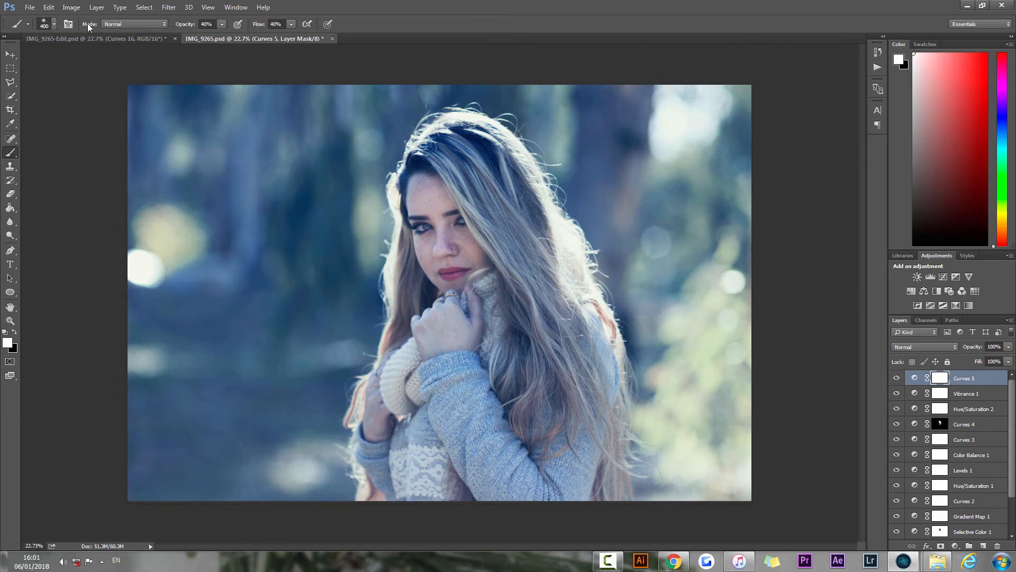
pyautogui.click(54, 24)
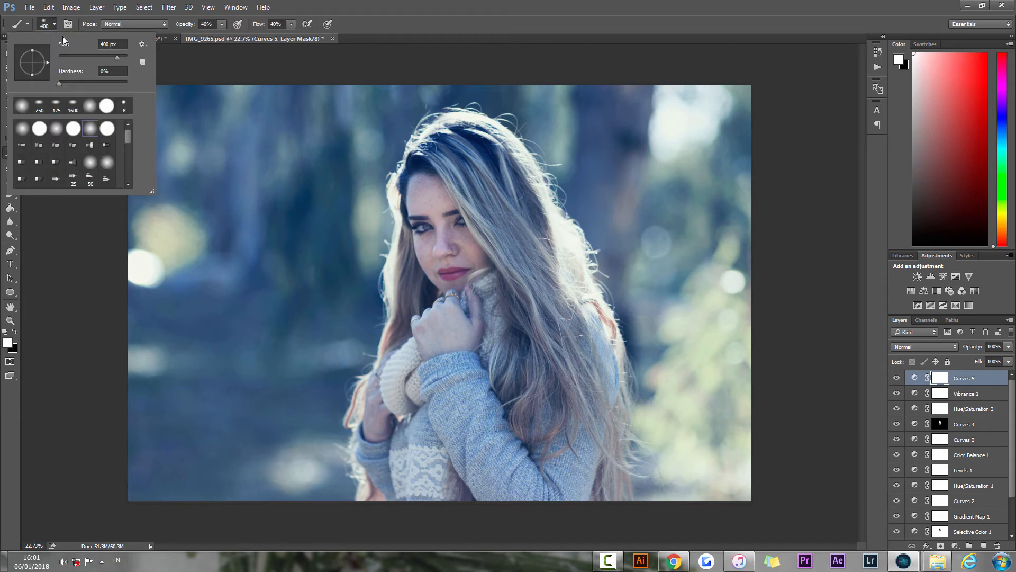
pyautogui.click(142, 44)
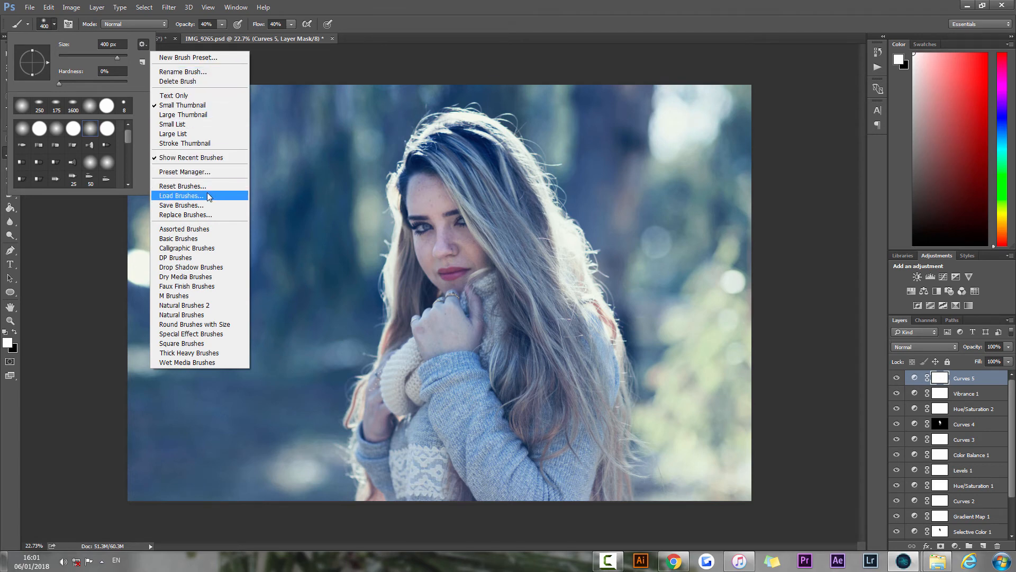
pyautogui.click(206, 196)
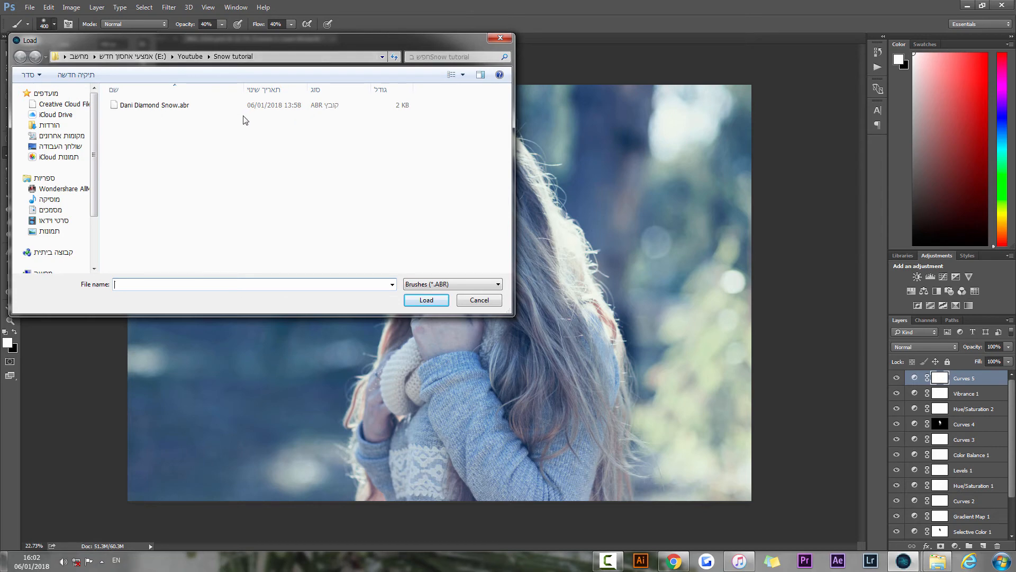
pyautogui.click(178, 106)
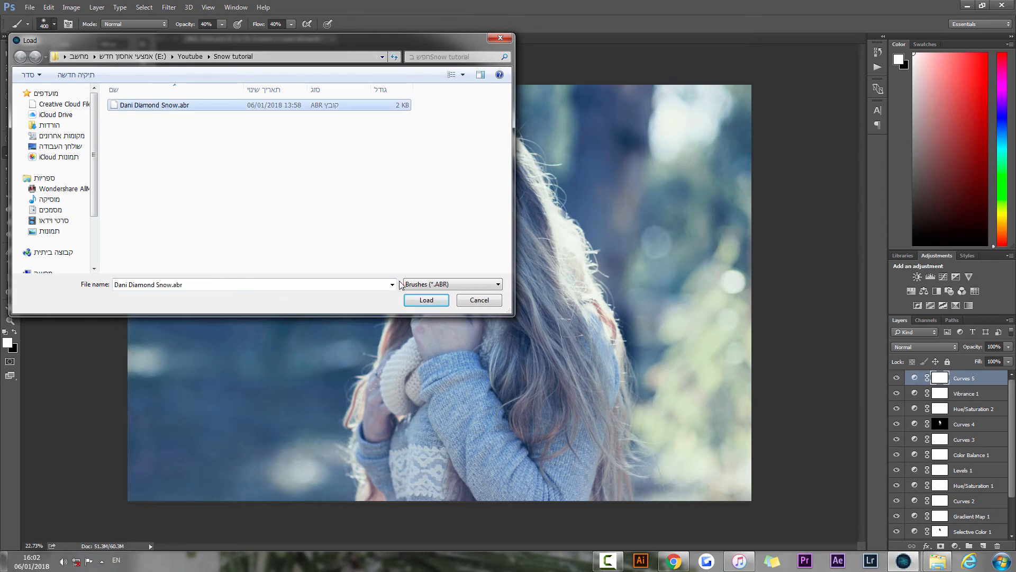
pyautogui.click(462, 300)
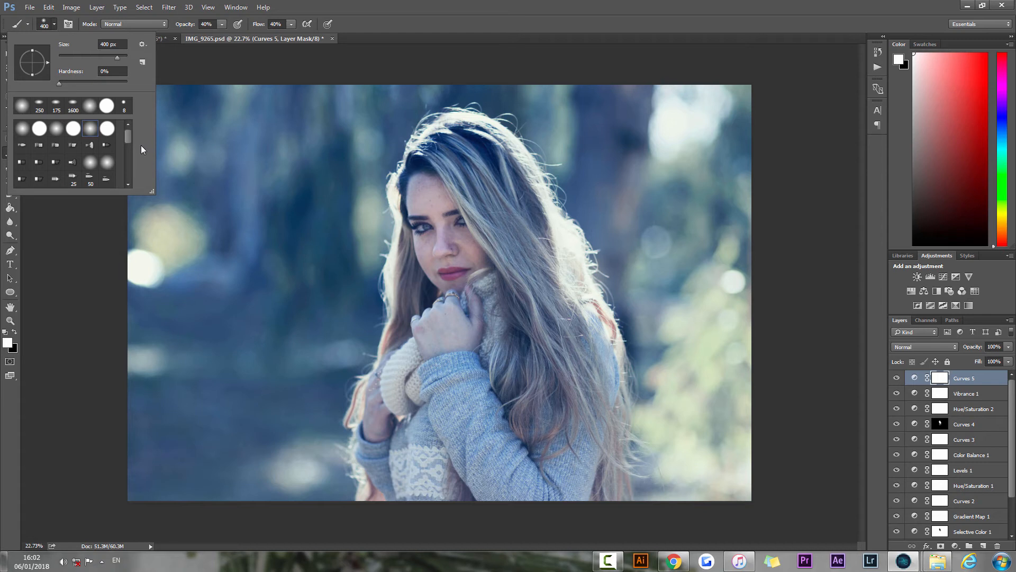
# Choose the snow brush at the end of the brush presets and enlarge it to 700 px
pyautogui.moveTo(131, 136); pyautogui.dragTo(130, 185)
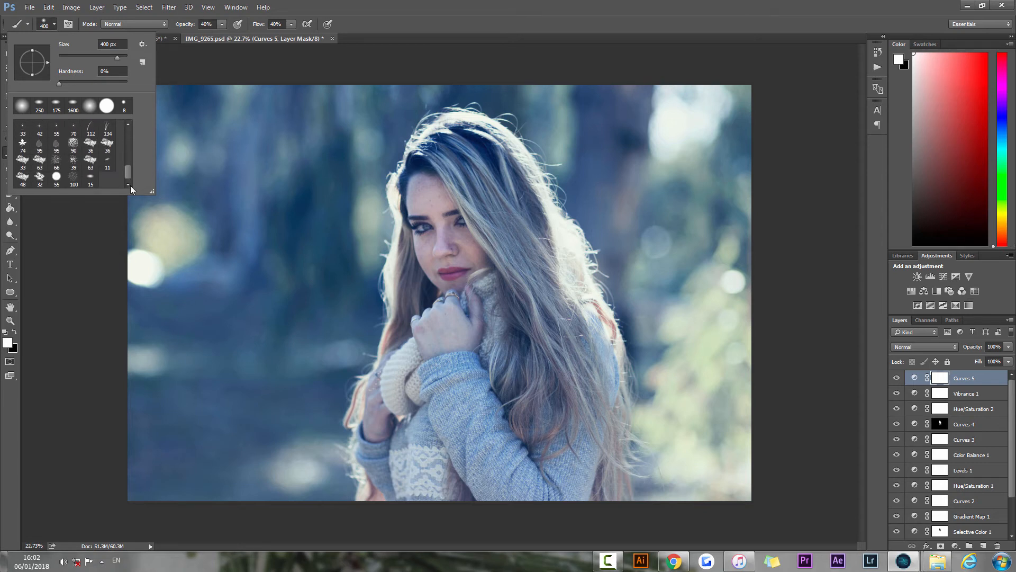
pyautogui.click(91, 180)
pyautogui.click(481, 4)
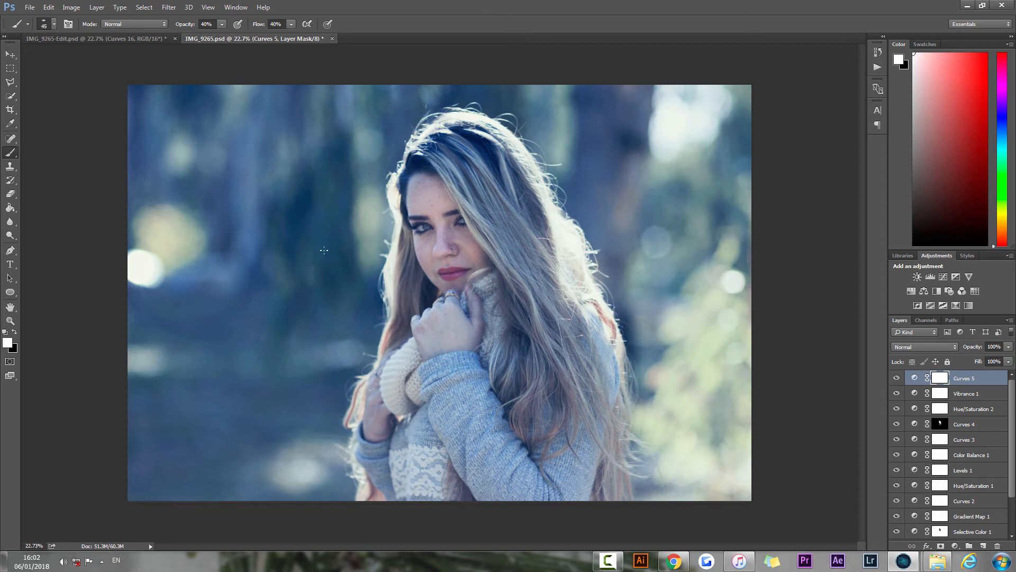
pyautogui.press(']')
pyautogui.press(']')
pyautogui.press(']')
pyautogui.press(']')
pyautogui.press(']')
pyautogui.press(']')
pyautogui.press(']')
pyautogui.press(']')
pyautogui.press(']')
pyautogui.press(']')
pyautogui.press(']')
pyautogui.press(']')
pyautogui.press(']')
pyautogui.press(']')
pyautogui.press(']')
pyautogui.press(']')
pyautogui.press(']')
pyautogui.press(']')
pyautogui.press(']')
pyautogui.press(']')
pyautogui.press('[')
pyautogui.press('[')
pyautogui.press('[')
pyautogui.press('[')
# Add an empty layer above Curves 5 and set the brush opacity and flow to 100%
pyautogui.click(221, 24)
pyautogui.click(328, 2)
pyautogui.click(983, 545)
pyautogui.click(222, 25)
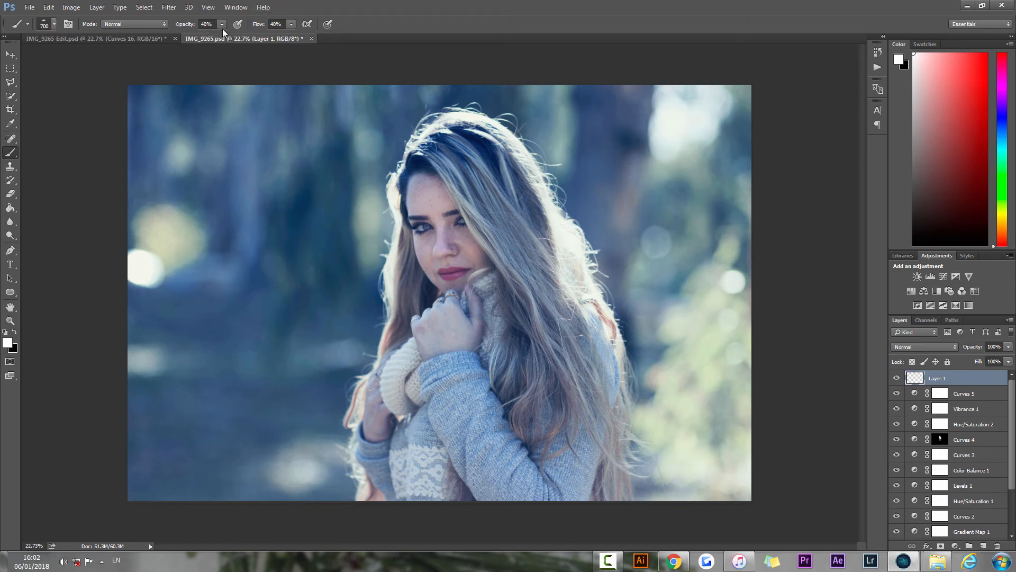
pyautogui.moveTo(230, 37); pyautogui.dragTo(379, 33)
pyautogui.click(291, 24)
pyautogui.click(379, 33)
# Try painting scattered snowflakes over the background and the woman's face, shrinking the brush to 300 px along the way
pyautogui.click(297, 192)
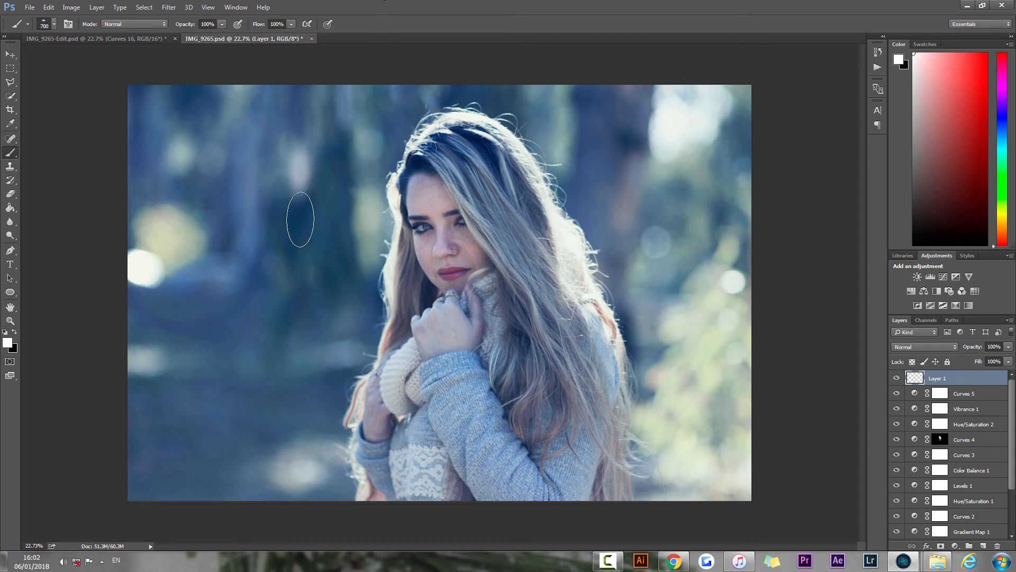
pyautogui.click(299, 220)
pyautogui.press('[')
pyautogui.click(276, 226)
pyautogui.press('[')
pyautogui.click(272, 270)
pyautogui.press('[')
pyautogui.click(309, 264)
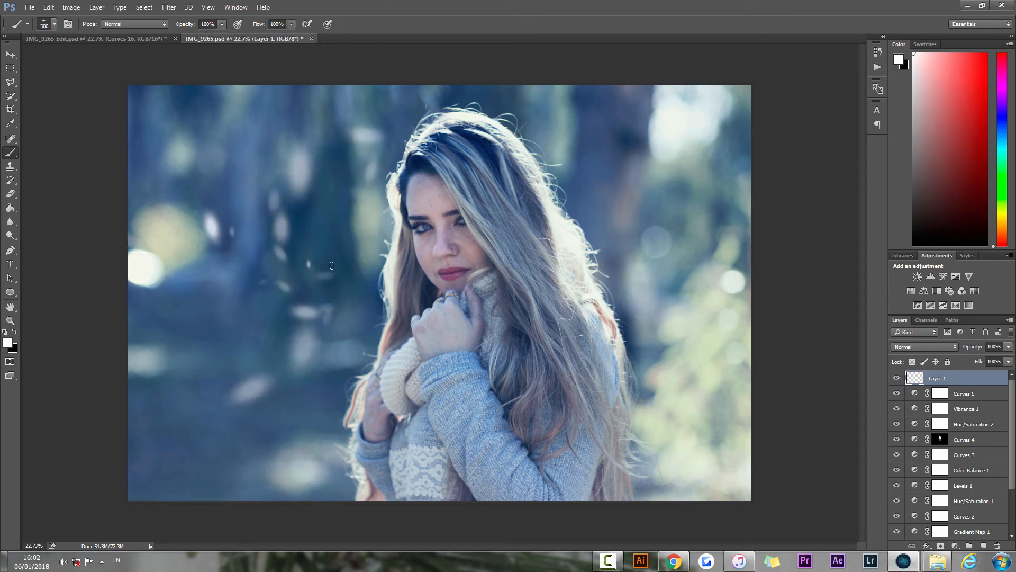
pyautogui.press('[')
pyautogui.click(331, 265)
pyautogui.moveTo(356, 260)
pyautogui.mouseDown()
pyautogui.moveTo(290, 358)
pyautogui.moveTo(285, 313)
pyautogui.moveTo(249, 328)
pyautogui.moveTo(323, 286)
pyautogui.mouseUp()
pyautogui.click(310, 313)
pyautogui.click(335, 380)
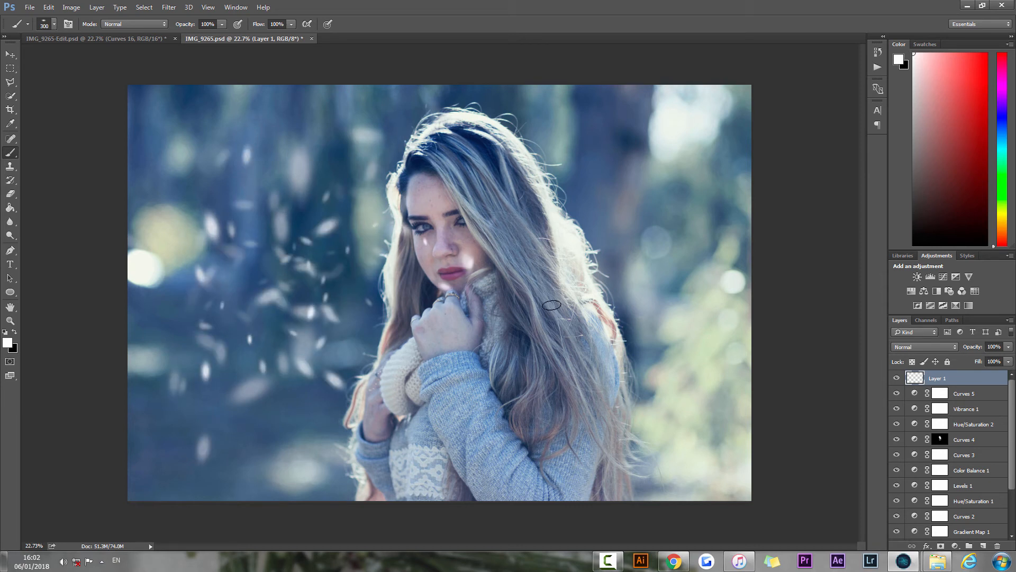
# Delete the trial snowflake layer and add a fresh empty layer above Curves 5
pyautogui.press('Delete')
pyautogui.click(983, 545)
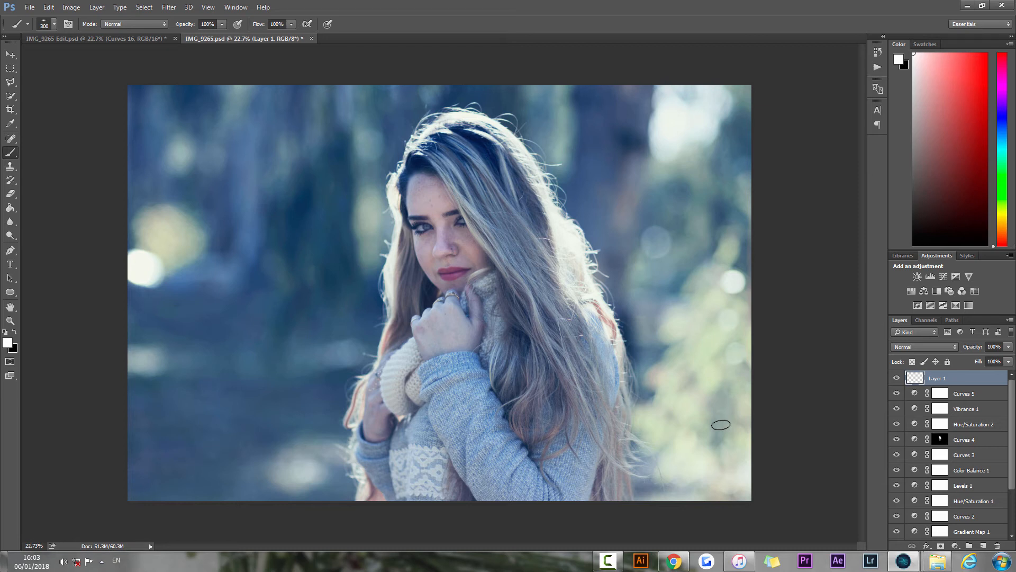
pyautogui.scroll(-1, 646, 322)
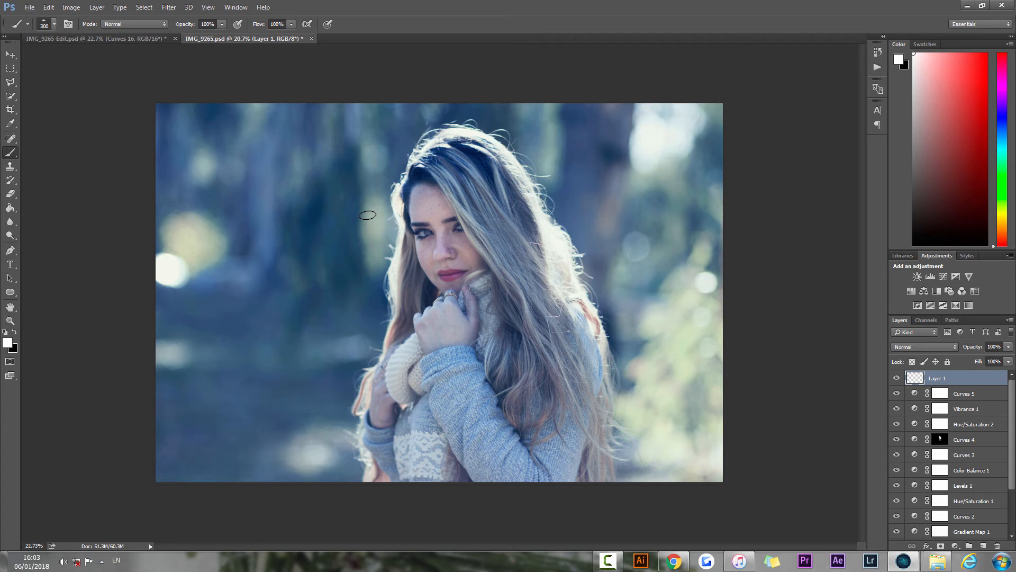
pyautogui.scroll(1, 367, 214)
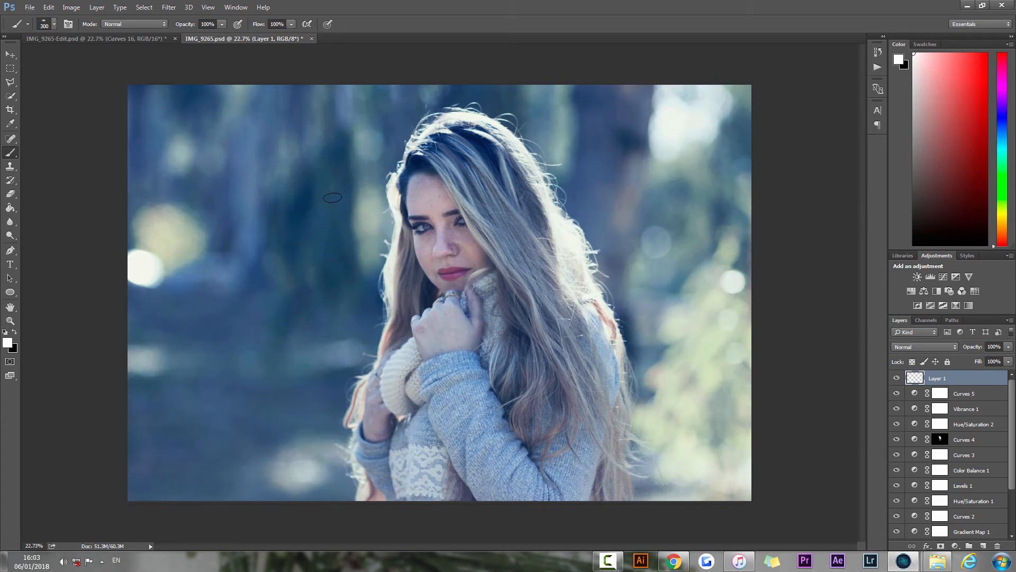
# Paint sparse snowflakes across the background, hair and sweater with a brush of about 300 px, and lower the layer's opacity to 62%
pyautogui.press('[')
pyautogui.press(']')
pyautogui.click(334, 236)
pyautogui.press('[')
pyautogui.moveTo(287, 218)
pyautogui.mouseDown()
pyautogui.moveTo(281, 252)
pyautogui.moveTo(306, 295)
pyautogui.moveTo(261, 301)
pyautogui.moveTo(241, 343)
pyautogui.mouseUp()
pyautogui.moveTo(190, 299)
pyautogui.mouseDown()
pyautogui.moveTo(176, 250)
pyautogui.moveTo(190, 205)
pyautogui.mouseUp()
pyautogui.moveTo(656, 204)
pyautogui.mouseDown()
pyautogui.moveTo(625, 189)
pyautogui.moveTo(609, 127)
pyautogui.moveTo(645, 136)
pyautogui.mouseUp()
pyautogui.moveTo(670, 373)
pyautogui.mouseDown()
pyautogui.moveTo(689, 422)
pyautogui.moveTo(644, 381)
pyautogui.moveTo(692, 302)
pyautogui.moveTo(671, 414)
pyautogui.moveTo(690, 455)
pyautogui.mouseUp()
pyautogui.moveTo(480, 434)
pyautogui.mouseDown()
pyautogui.moveTo(460, 468)
pyautogui.moveTo(497, 473)
pyautogui.moveTo(492, 394)
pyautogui.moveTo(442, 430)
pyautogui.moveTo(498, 457)
pyautogui.moveTo(584, 445)
pyautogui.mouseUp()
pyautogui.moveTo(580, 361)
pyautogui.mouseDown()
pyautogui.moveTo(404, 347)
pyautogui.moveTo(405, 296)
pyautogui.moveTo(294, 365)
pyautogui.moveTo(179, 368)
pyautogui.mouseUp()
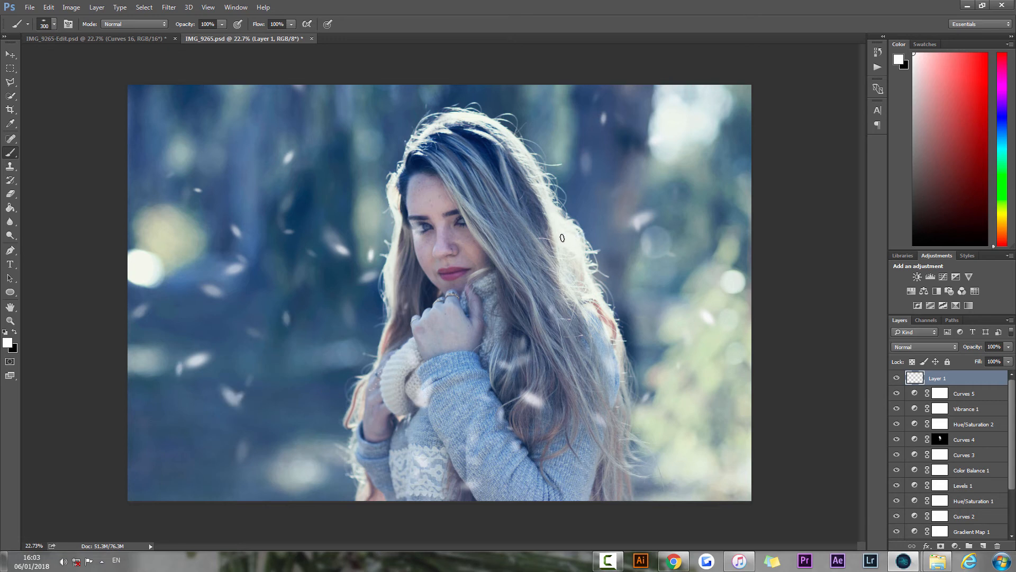
pyautogui.click(1009, 347)
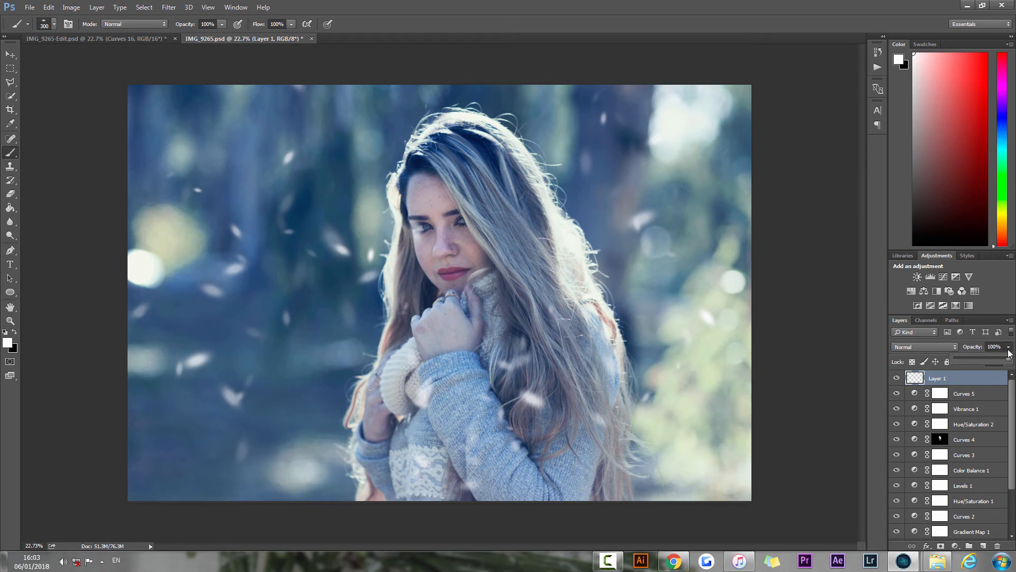
pyautogui.moveTo(997, 363); pyautogui.dragTo(988, 357)
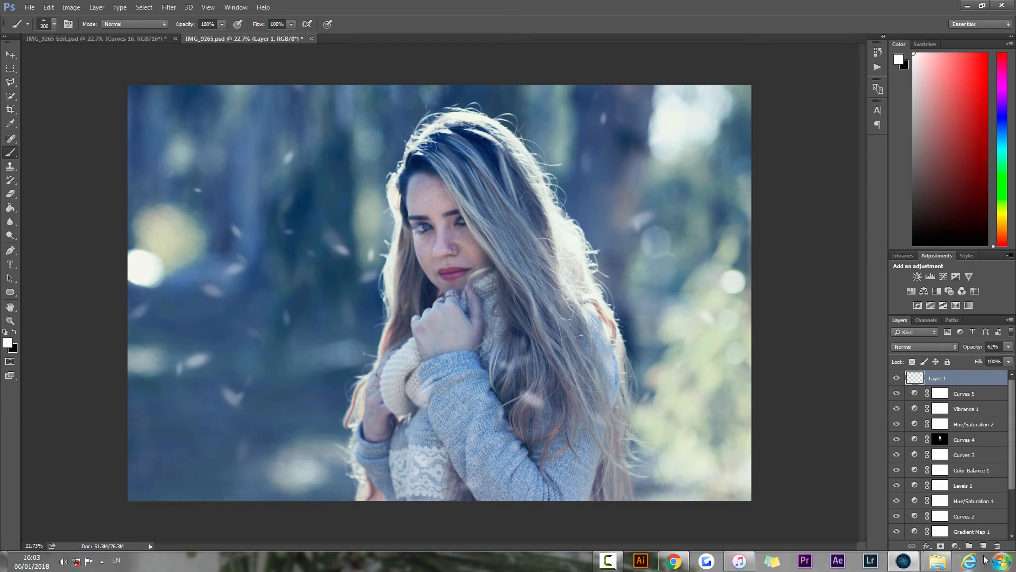
# Add another empty layer above Layer 1 and enlarge the snow brush to 4600 px for foreground flakes
pyautogui.click(983, 546)
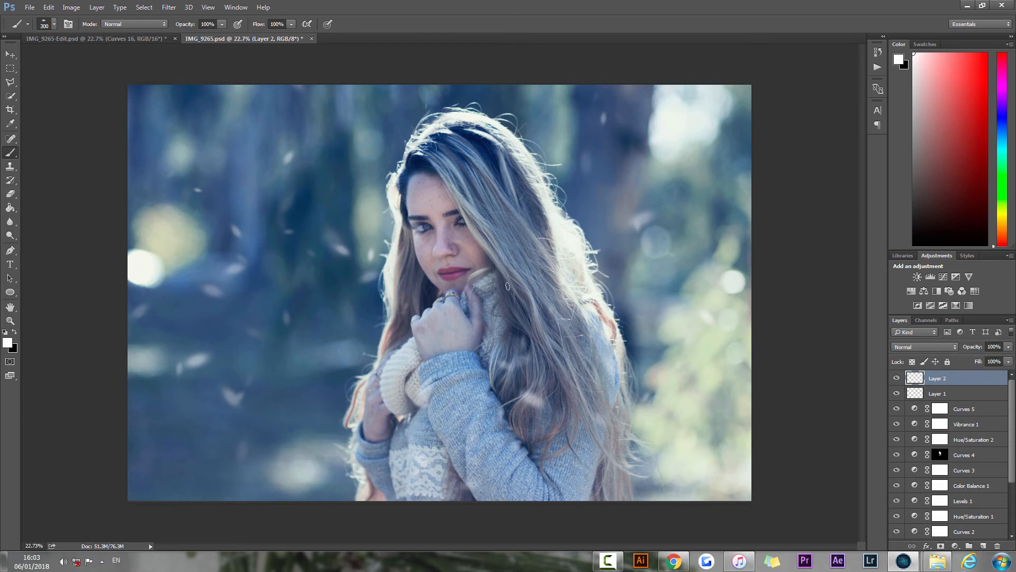
pyautogui.scroll(-2, 508, 286)
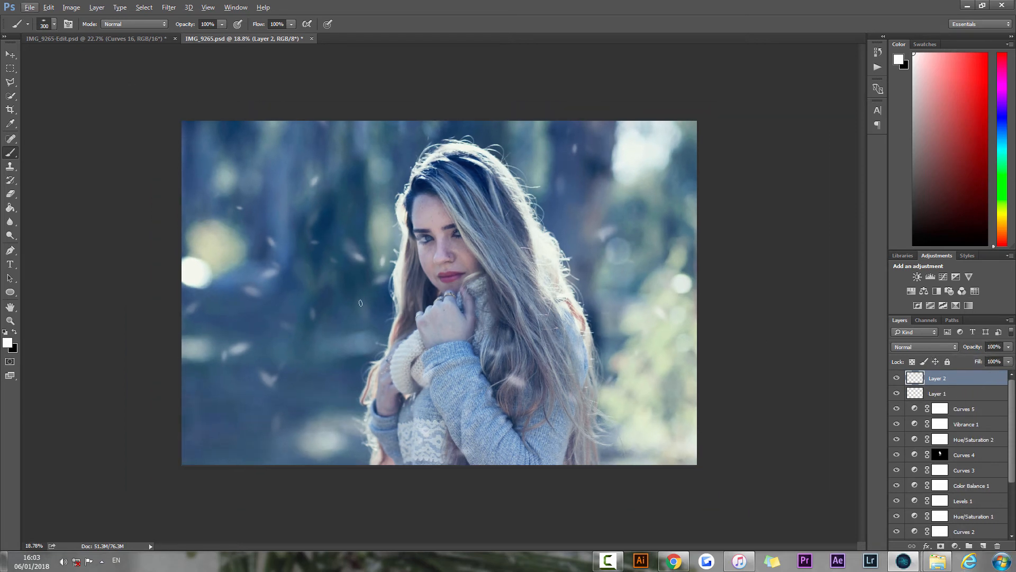
pyautogui.press(']')
pyautogui.press(']')
pyautogui.press(']')
pyautogui.press(']')
pyautogui.press(']')
pyautogui.press(']')
pyautogui.press(']')
pyautogui.press(']')
pyautogui.press(']')
pyautogui.press(']')
pyautogui.press(']')
pyautogui.press(']')
pyautogui.press(']')
pyautogui.press(']')
pyautogui.press(']')
pyautogui.press(']')
pyautogui.press(']')
pyautogui.press(']')
pyautogui.press(']')
pyautogui.press(']')
pyautogui.press(']')
pyautogui.press(']')
# Try painting oversized blurred snowflakes around the woman while reducing the brush to 1600 px, and undo the strokes
pyautogui.click(283, 169)
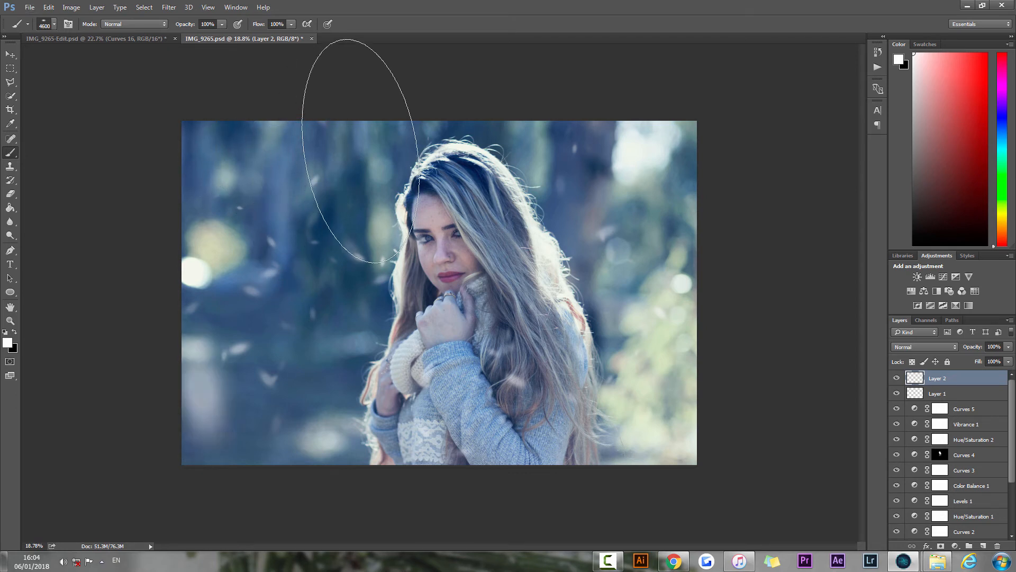
pyautogui.click(340, 202)
pyautogui.press('[')
pyautogui.press('[')
pyautogui.press('[')
pyautogui.press('[')
pyautogui.press('[')
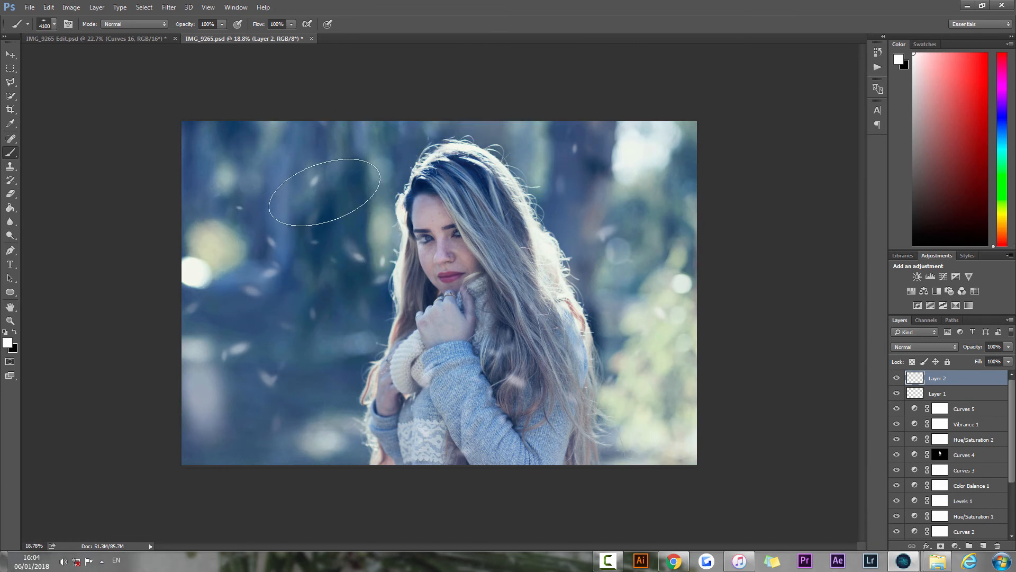
pyautogui.click(311, 191)
pyautogui.press('[')
pyautogui.press('[')
pyautogui.press('[')
pyautogui.press('[')
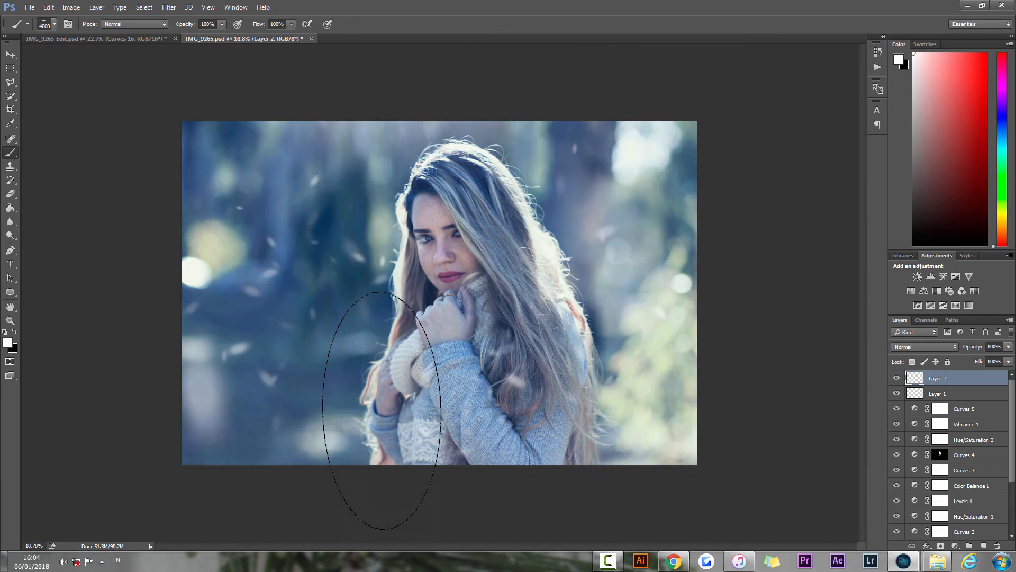
pyautogui.press('[')
pyautogui.press('[')
pyautogui.press('[')
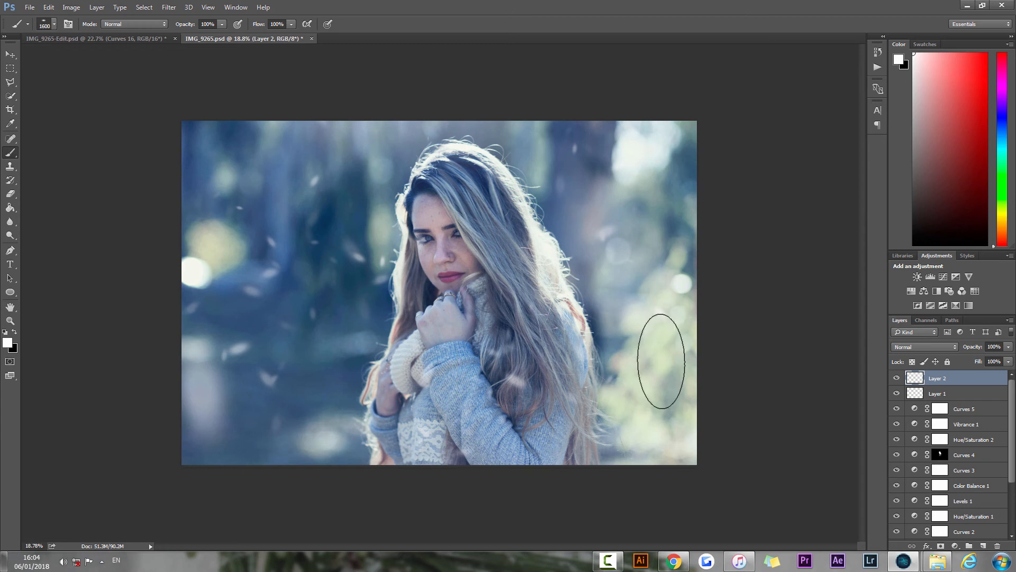
pyautogui.hotkey('ctrl', 'z')
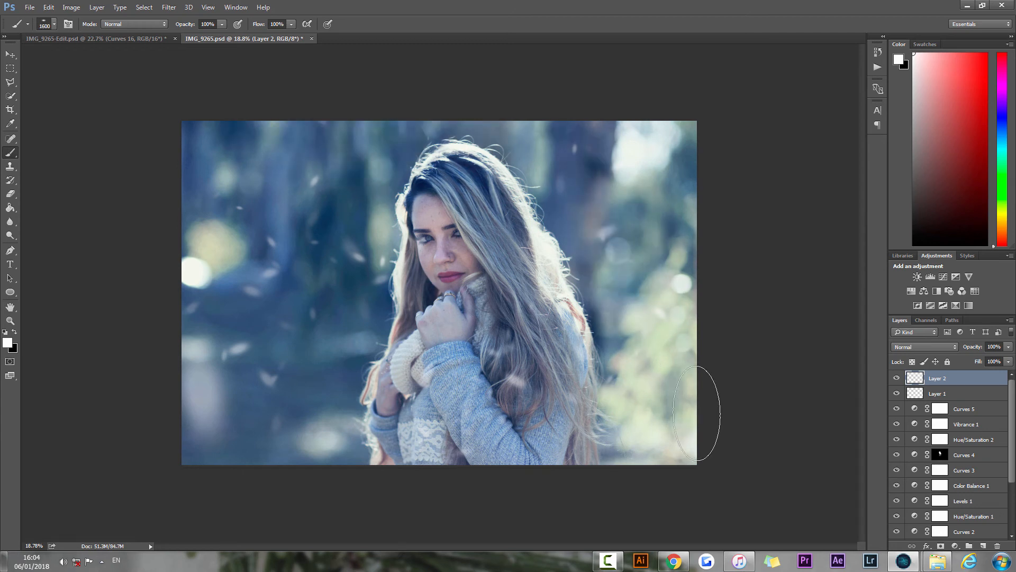
pyautogui.hotkey('ctrl', 'z')
# Paint large soft snowflakes over the background on both sides of the woman with a 1200 px brush
pyautogui.press('[')
pyautogui.press('[')
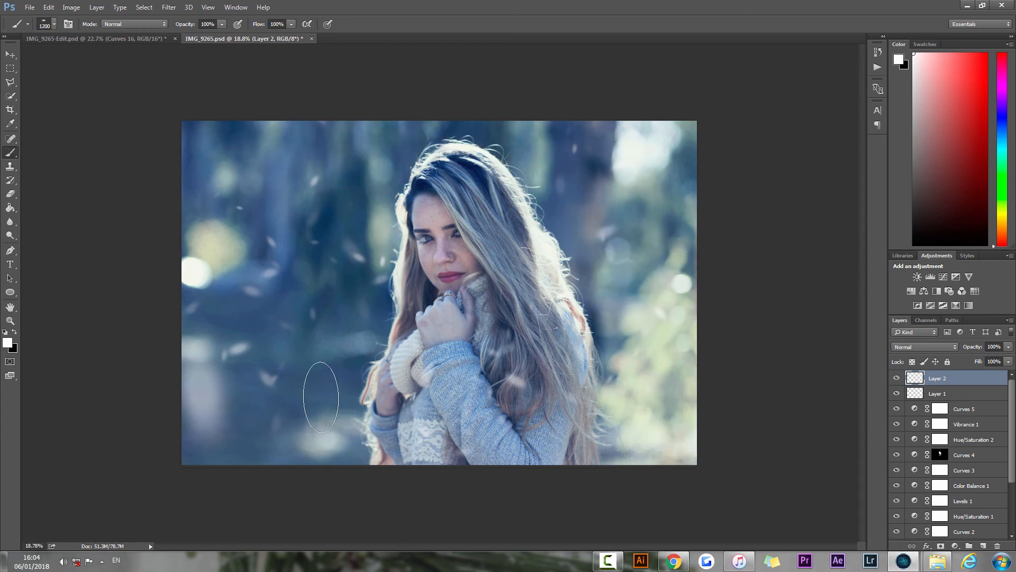
pyautogui.click(320, 398)
pyautogui.click(623, 371)
pyautogui.press('[')
pyautogui.press('[')
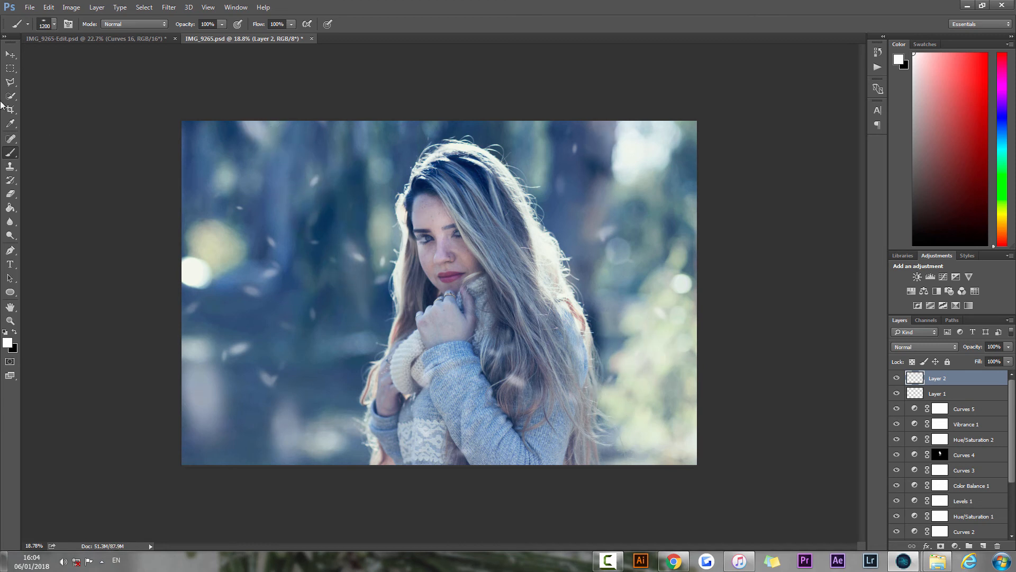
# Lower the upper snow layer's opacity to 36% and compare the image with that layer hidden and shown
pyautogui.click(10, 54)
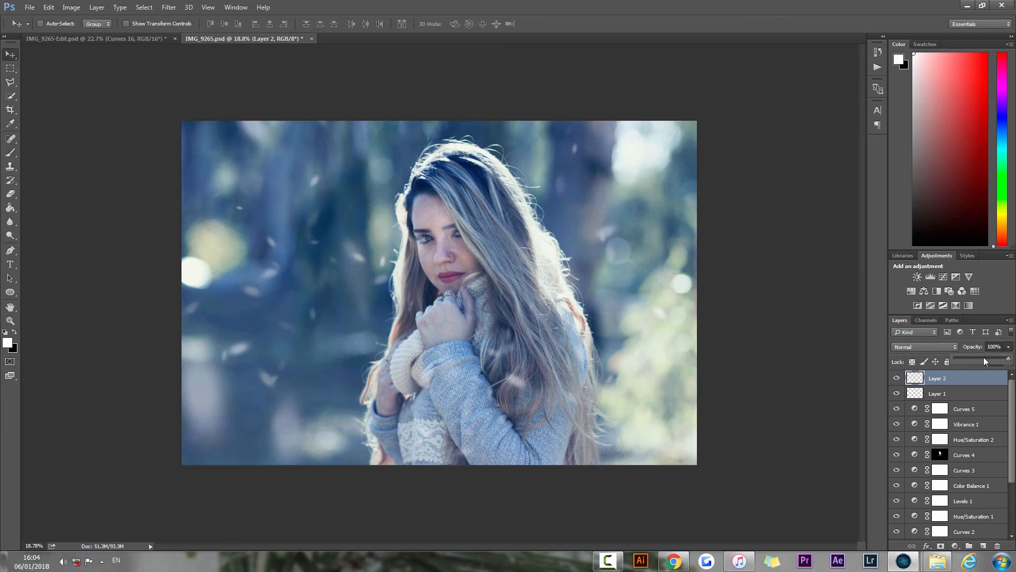
pyautogui.moveTo(980, 360); pyautogui.dragTo(973, 362)
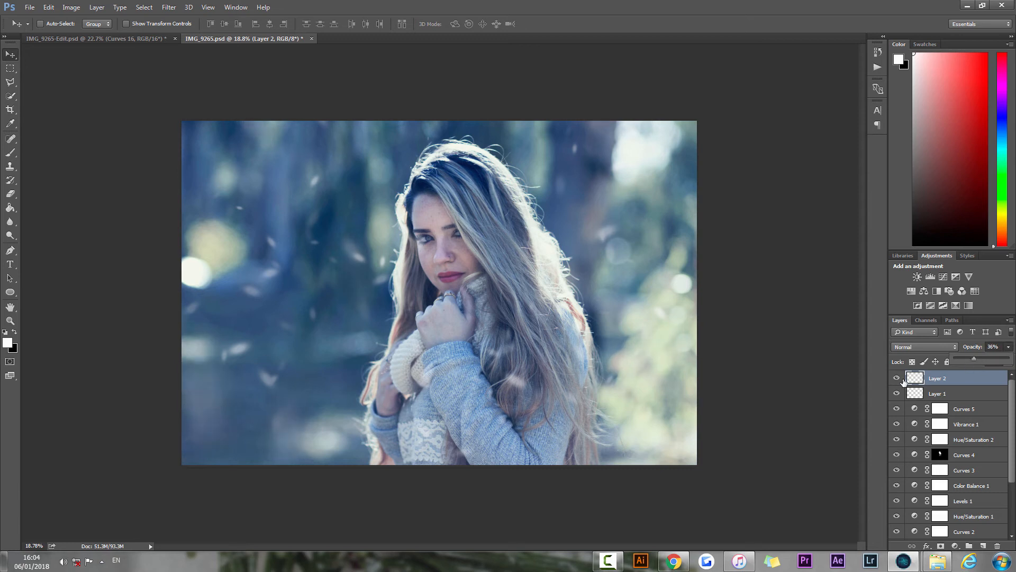
pyautogui.click(897, 379)
pyautogui.click(896, 378)
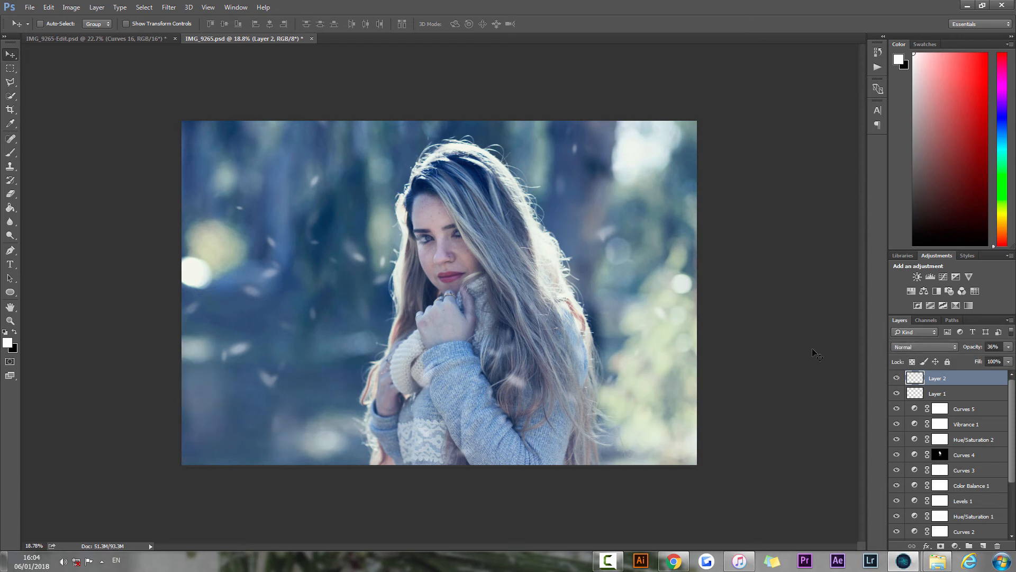
pyautogui.scroll(1, 786, 351)
pyautogui.scroll(1, 778, 335)
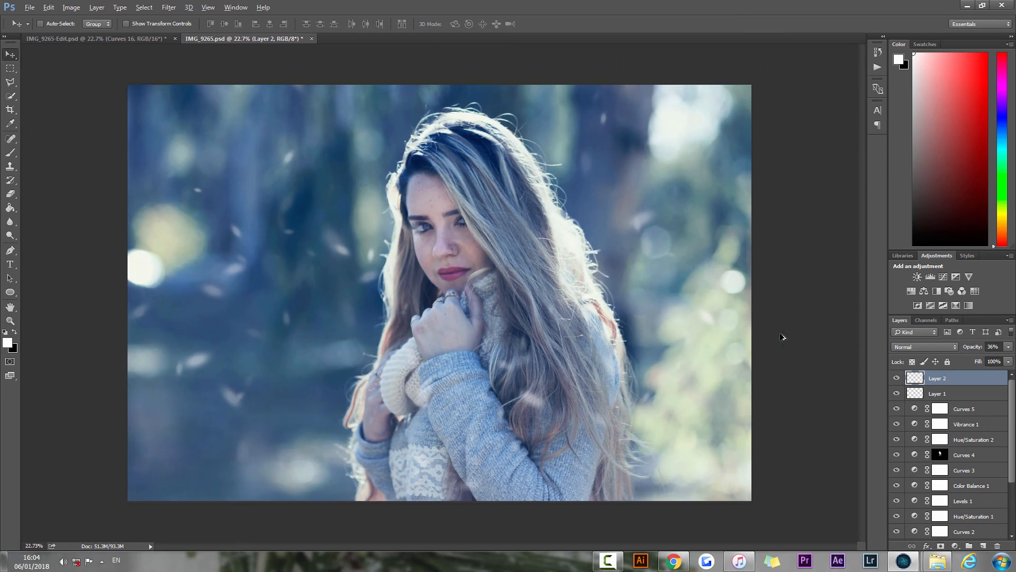
# Add an empty layer above Layer 2 and paint small snowflakes over the hair and background with a much smaller snow brush
pyautogui.click(983, 545)
pyautogui.press('b')
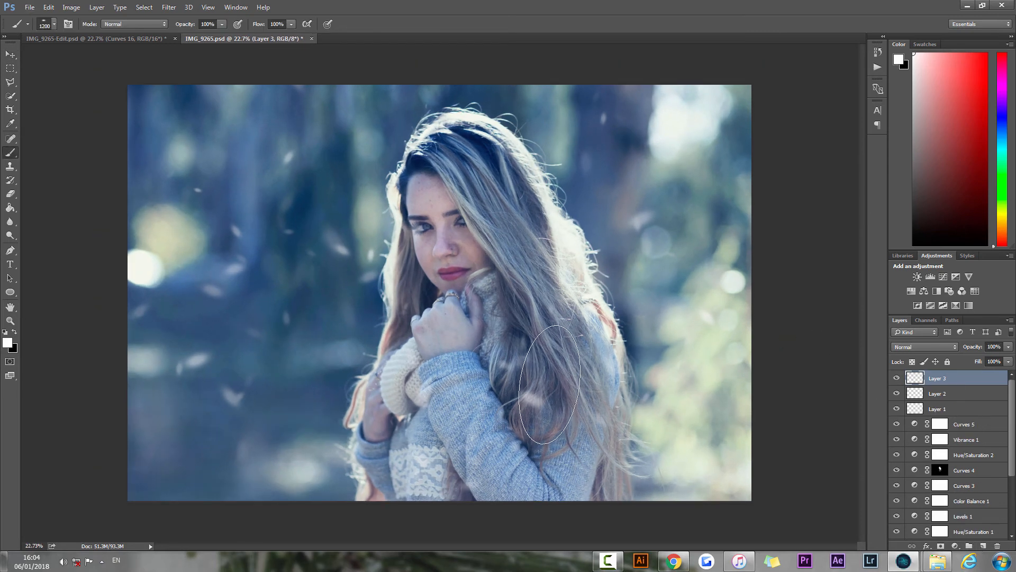
pyautogui.press('[')
pyautogui.press('[')
pyautogui.press('[')
pyautogui.press('[')
pyautogui.press('[')
pyautogui.press('[')
pyautogui.press('[')
pyautogui.press('[')
pyautogui.press('[')
pyautogui.press('[')
pyautogui.press('[')
pyautogui.press('[')
pyautogui.press('[')
pyautogui.press('[')
pyautogui.press('[')
pyautogui.press('[')
pyautogui.press('[')
pyautogui.press('[')
pyautogui.press(']')
pyautogui.press(']')
pyautogui.moveTo(292, 431)
pyautogui.mouseDown()
pyautogui.moveTo(301, 382)
pyautogui.moveTo(288, 337)
pyautogui.moveTo(321, 327)
pyautogui.moveTo(332, 291)
pyautogui.mouseUp()
# Enlarge the snow brush to 175 px and paint more flakes in the background on both sides of the woman
pyautogui.press(']')
pyautogui.press(']')
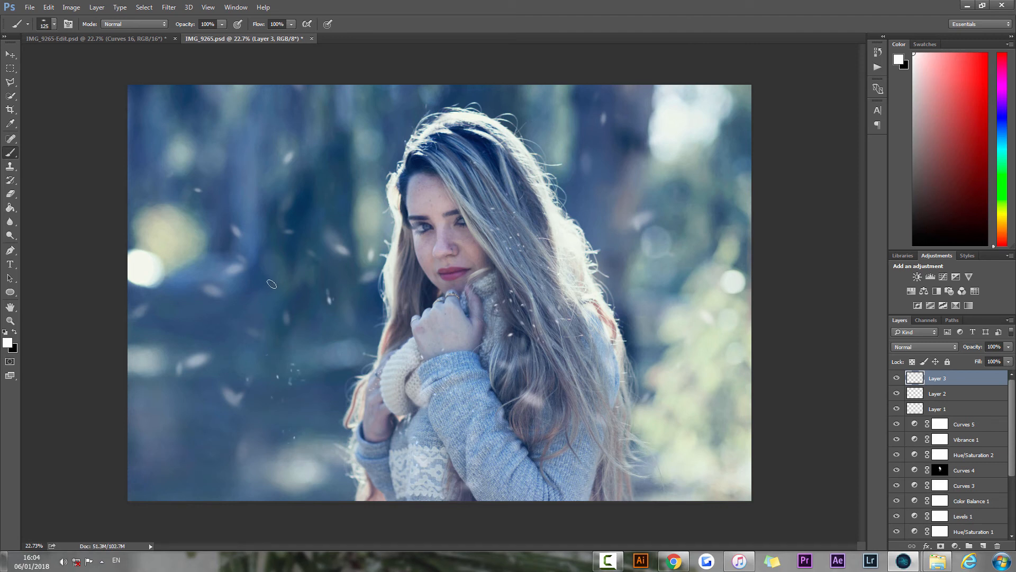
pyautogui.press(']')
pyautogui.press(']')
pyautogui.moveTo(271, 283)
pyautogui.mouseDown()
pyautogui.moveTo(223, 304)
pyautogui.moveTo(246, 326)
pyautogui.mouseUp()
pyautogui.moveTo(596, 287)
pyautogui.mouseDown()
pyautogui.moveTo(622, 240)
pyautogui.moveTo(643, 238)
pyautogui.moveTo(645, 339)
pyautogui.moveTo(632, 323)
pyautogui.moveTo(621, 381)
pyautogui.mouseUp()
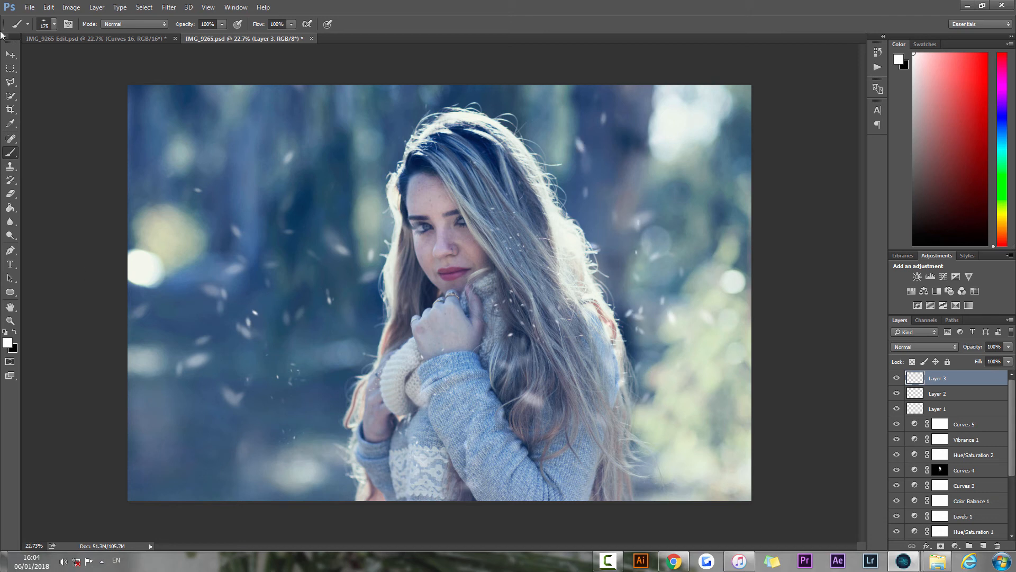
# Lower the small-flake layer's opacity to 31% and compare the image with that layer hidden and shown
pyautogui.click(10, 54)
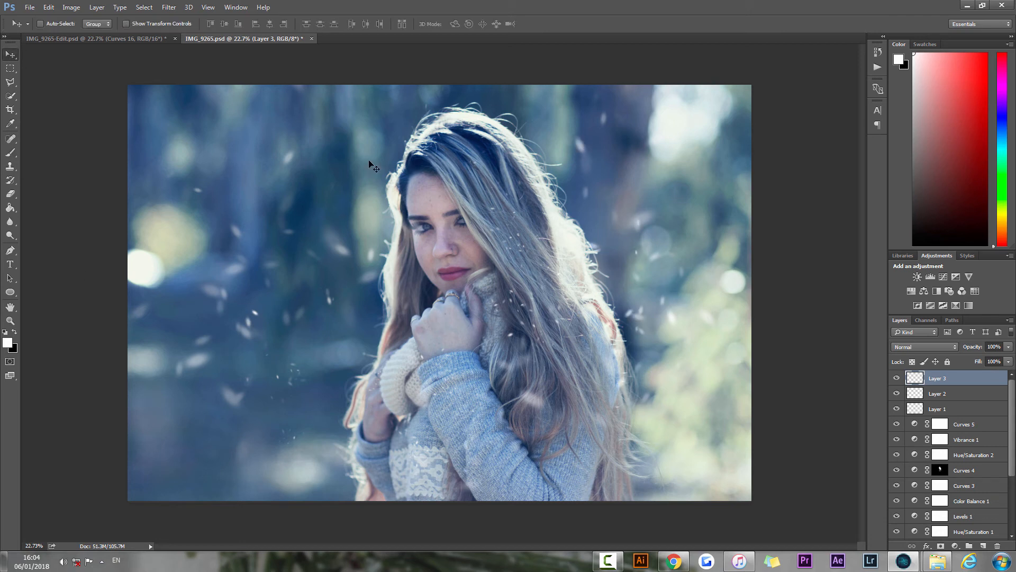
pyautogui.click(1009, 347)
pyautogui.moveTo(984, 358); pyautogui.dragTo(975, 357)
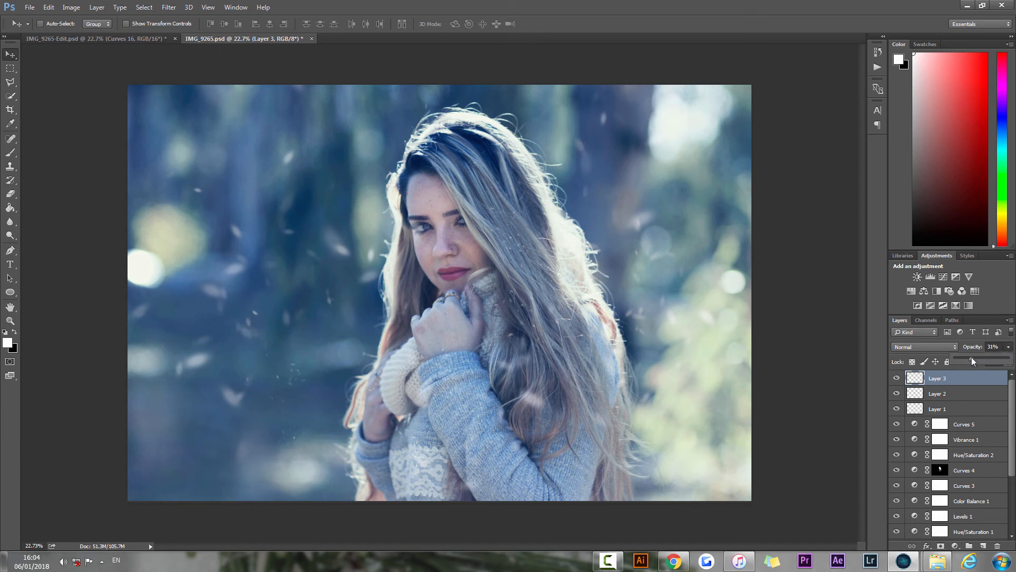
pyautogui.click(951, 381)
pyautogui.click(897, 379)
pyautogui.click(897, 379)
# Group the three snow layers and compare the image with the group hidden and shown
pyautogui.keyDown('shift'); pyautogui.click(938, 406); pyautogui.keyUp('shift')
pyautogui.hotkey('ctrl', 'g')
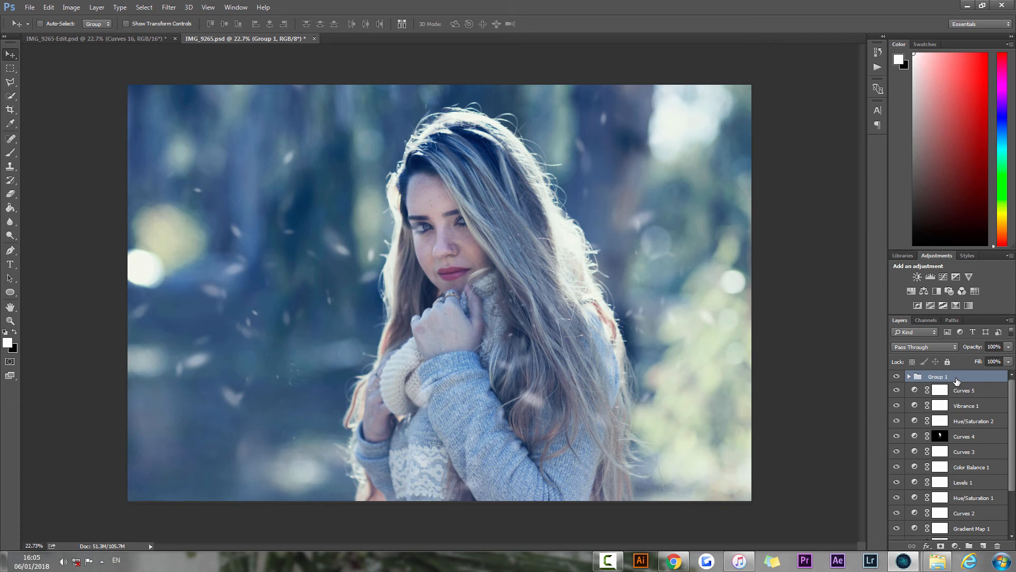
pyautogui.click(897, 377)
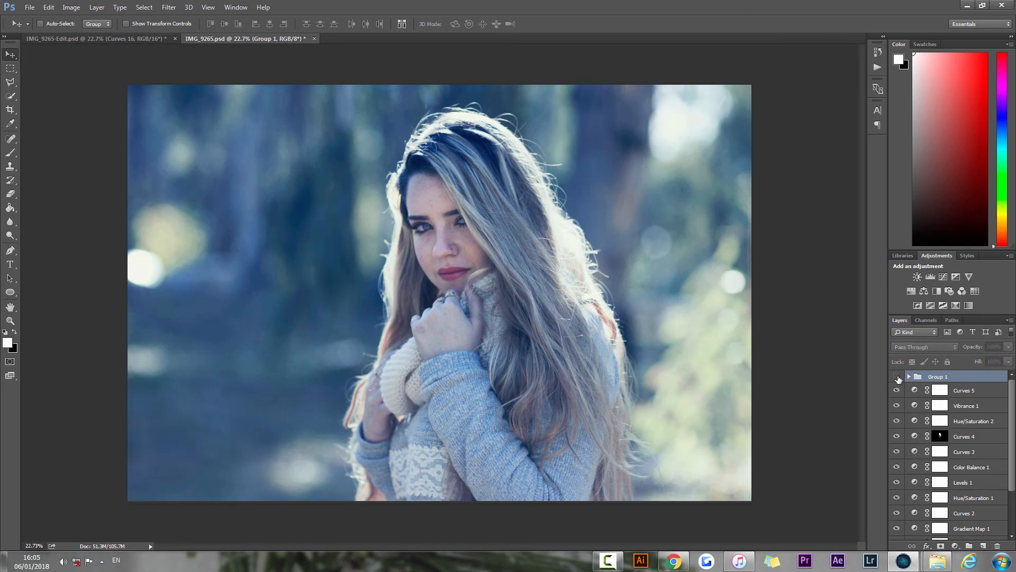
pyautogui.click(897, 376)
pyautogui.click(897, 377)
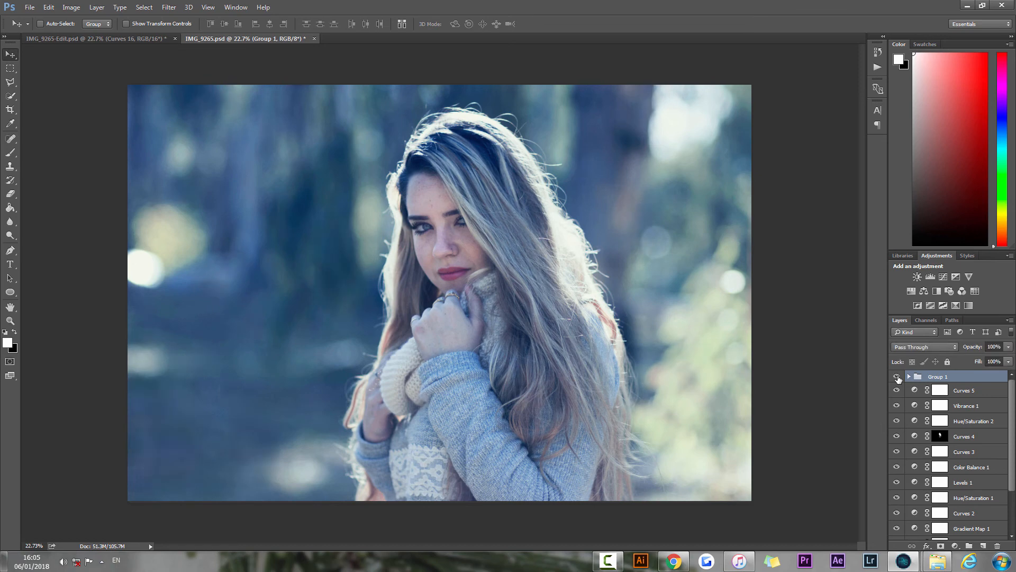
pyautogui.click(897, 376)
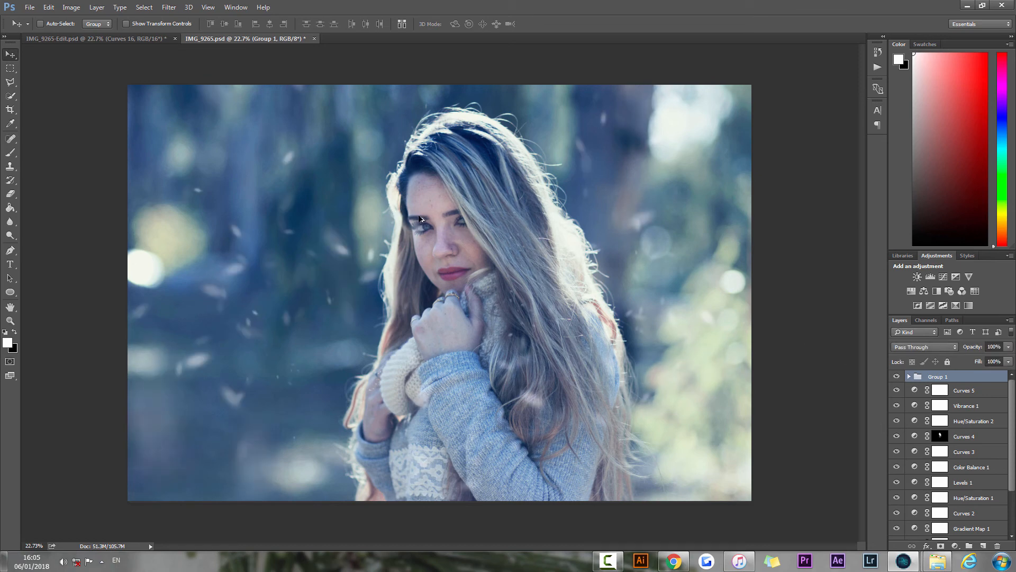
# Add a layer mask to the snow group and choose a soft round brush with 0% hardness and black as the paint colour
pyautogui.scroll(5, 397, 214)
pyautogui.scroll(2, 413, 219)
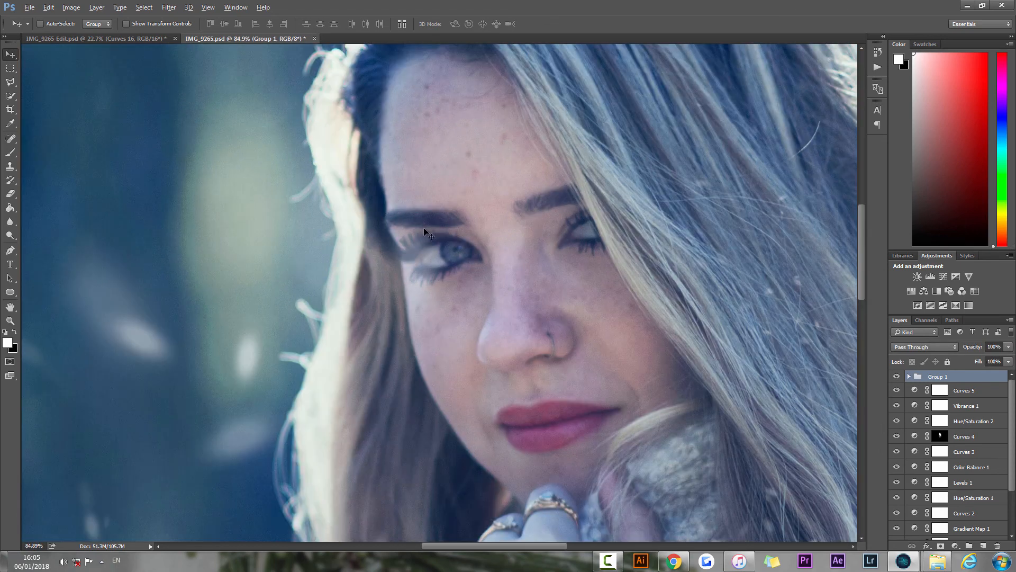
pyautogui.scroll(-1, 478, 273)
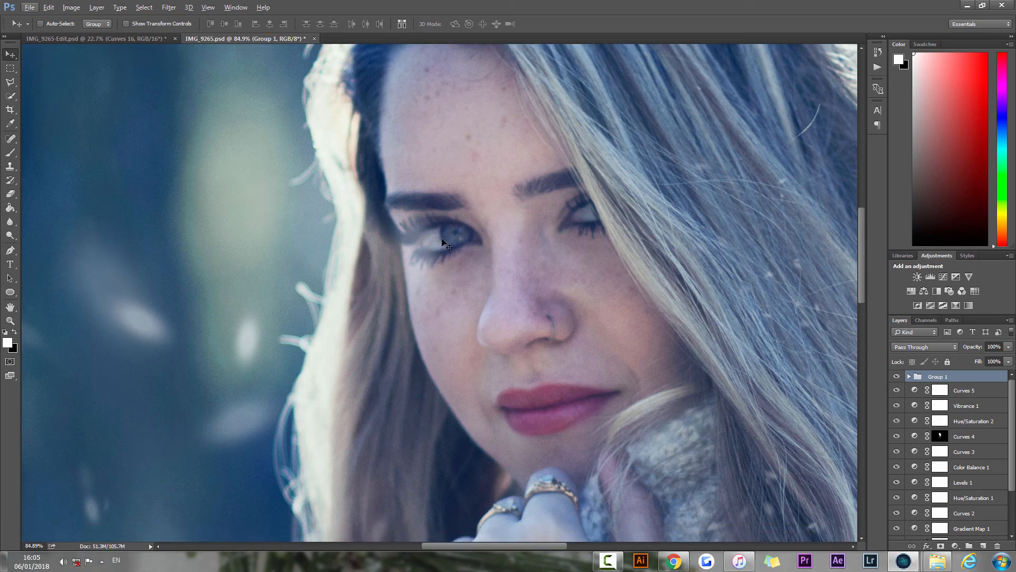
pyautogui.click(939, 546)
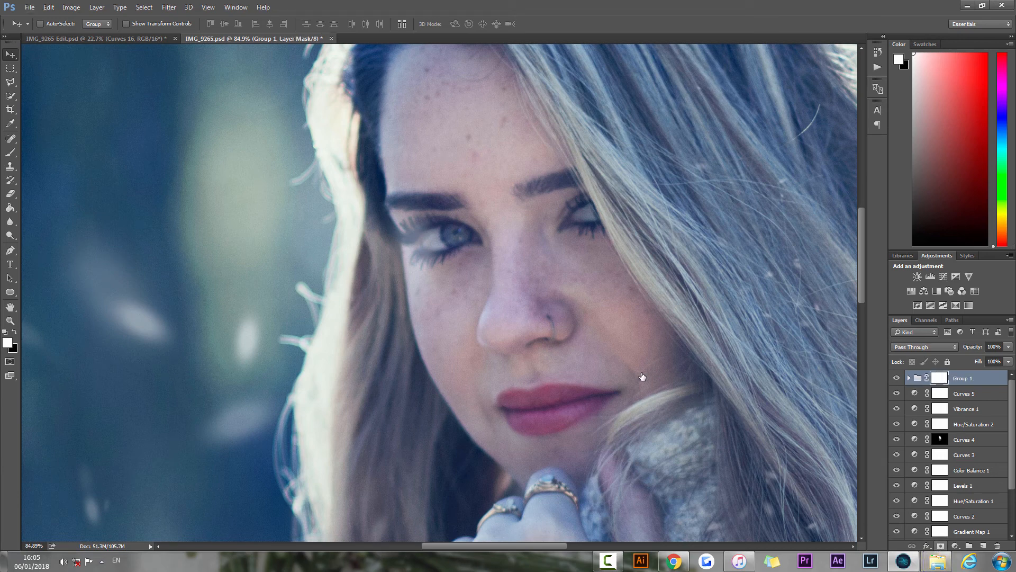
pyautogui.press('b')
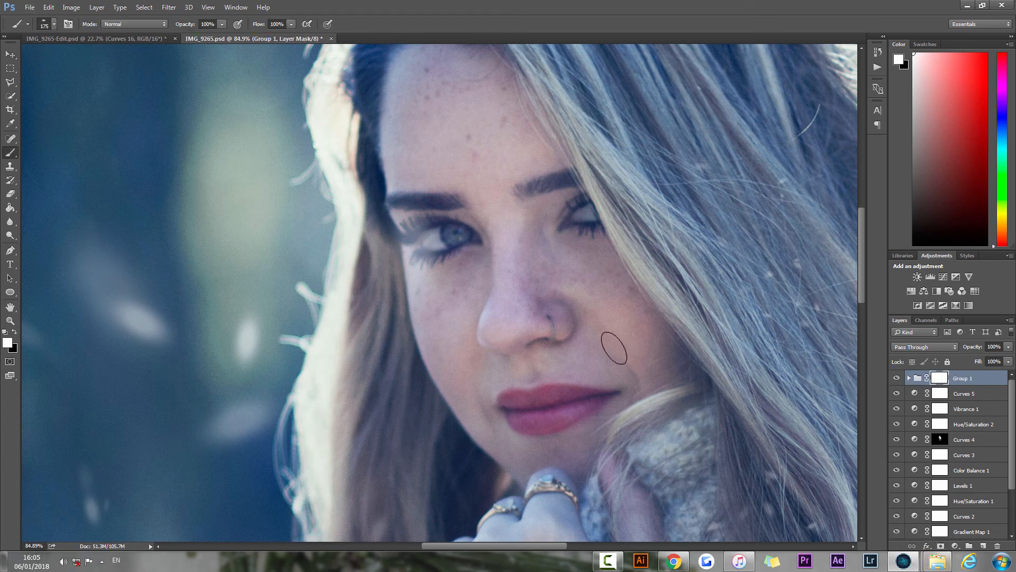
pyautogui.click(15, 331)
pyautogui.click(55, 24)
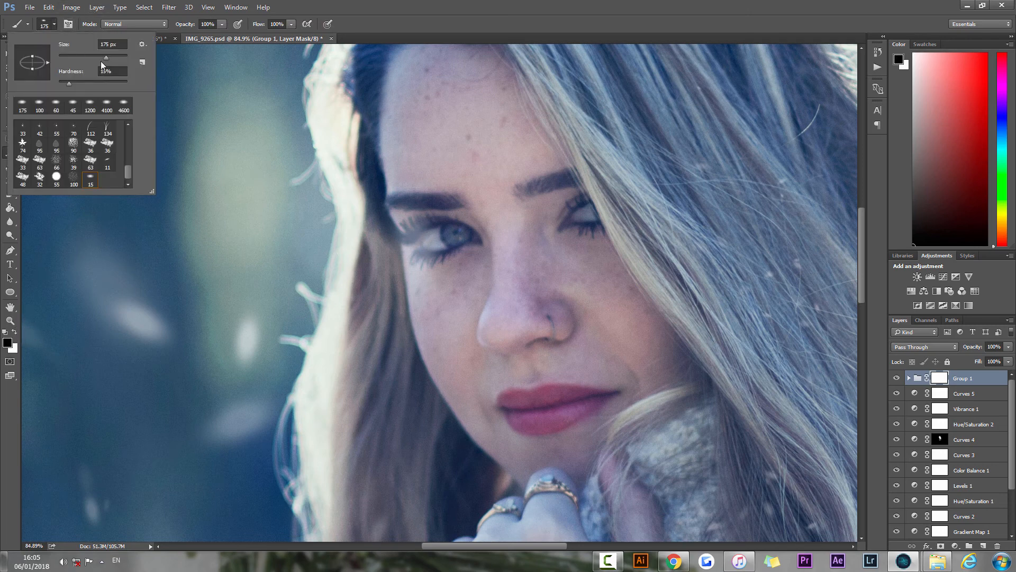
pyautogui.scroll(8, 108, 165)
pyautogui.click(107, 162)
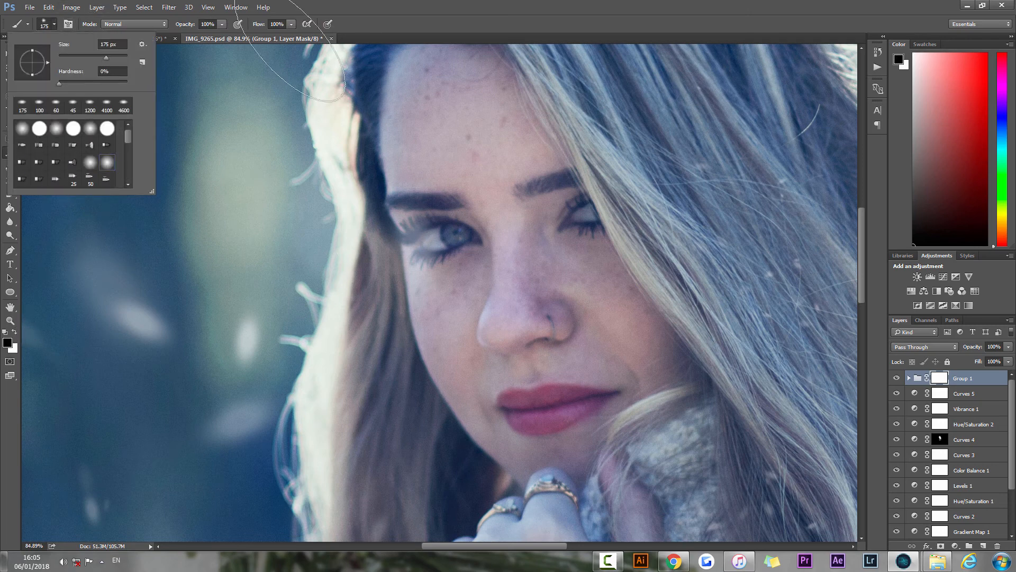
pyautogui.click(490, 6)
# Mask the snow off the woman's eye on the image's left side with a 100 px black brush on the group mask
pyautogui.press('[')
pyautogui.press('[')
pyautogui.press('[')
pyautogui.moveTo(413, 249)
pyautogui.mouseDown()
pyautogui.moveTo(419, 261)
pyautogui.moveTo(457, 236)
pyautogui.moveTo(440, 236)
pyautogui.mouseUp()
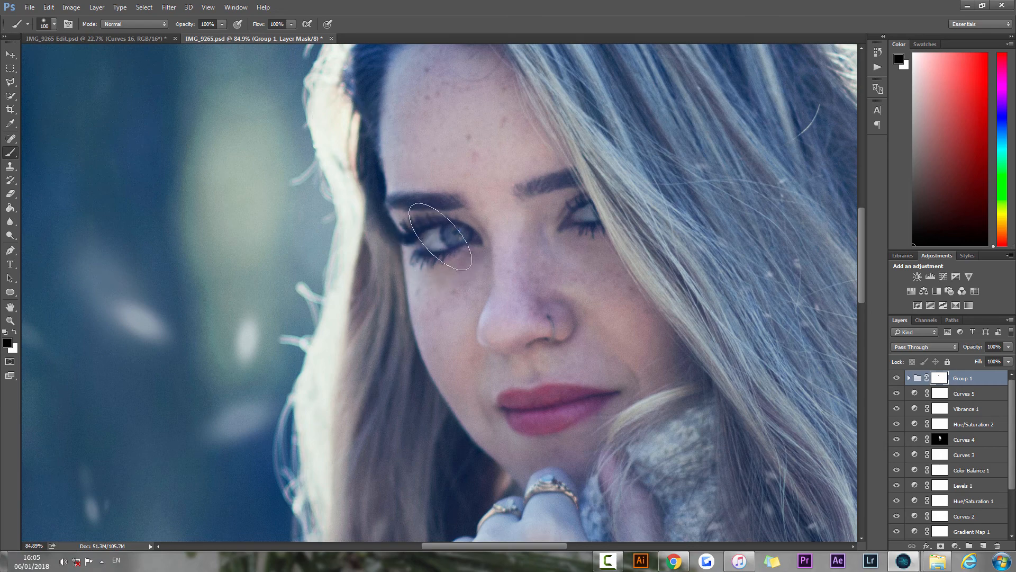
pyautogui.click(10, 54)
pyautogui.scroll(-2, 612, 345)
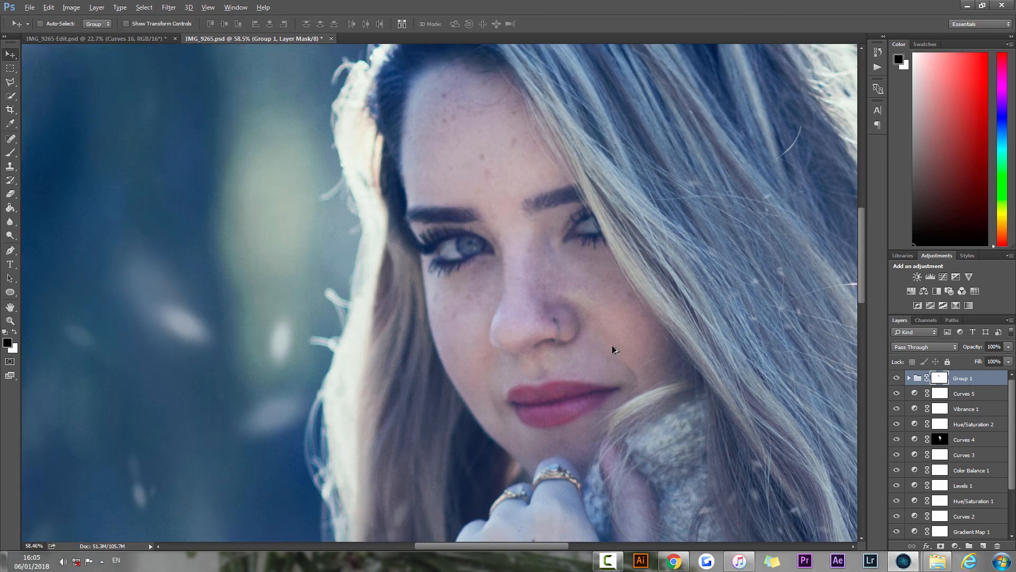
pyautogui.scroll(-4, 612, 345)
pyautogui.scroll(1, 601, 331)
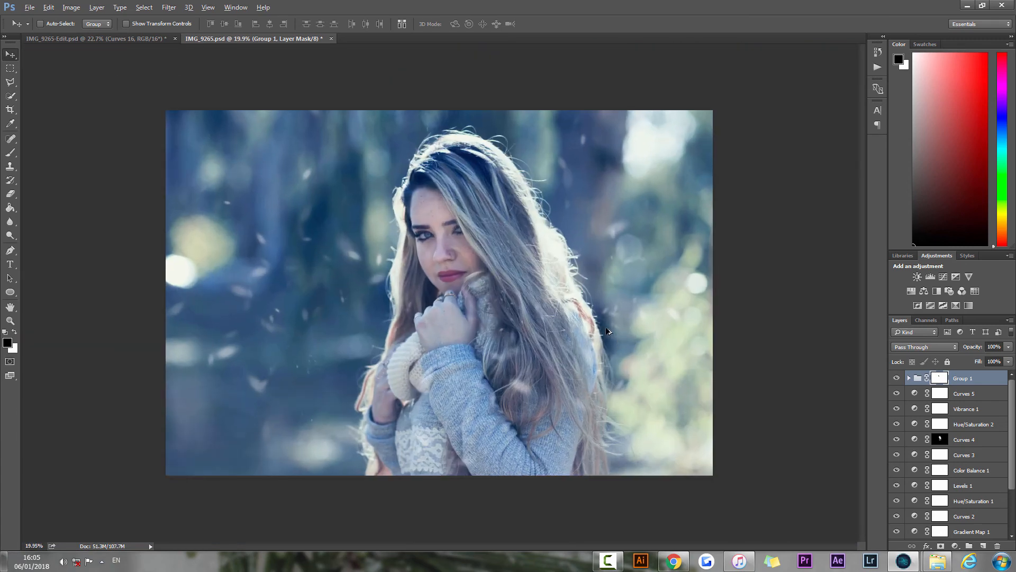
pyautogui.scroll(1, 607, 328)
pyautogui.scroll(-1, 606, 325)
pyautogui.scroll(1, 644, 363)
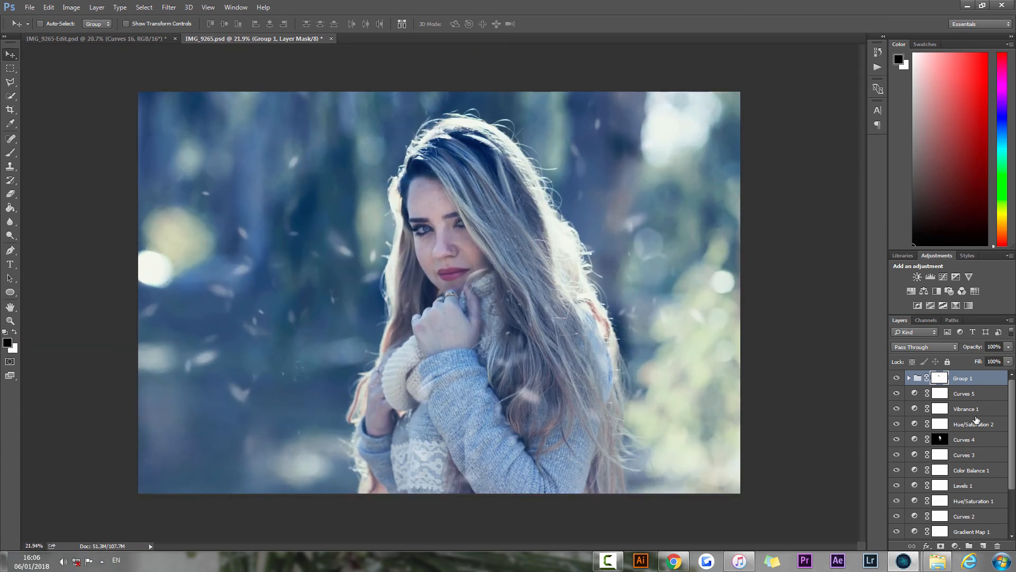
# Add a Curves adjustment above the snow group with a midpoint on its Blue channel, and add a second Curves layer above it
pyautogui.click(954, 545)
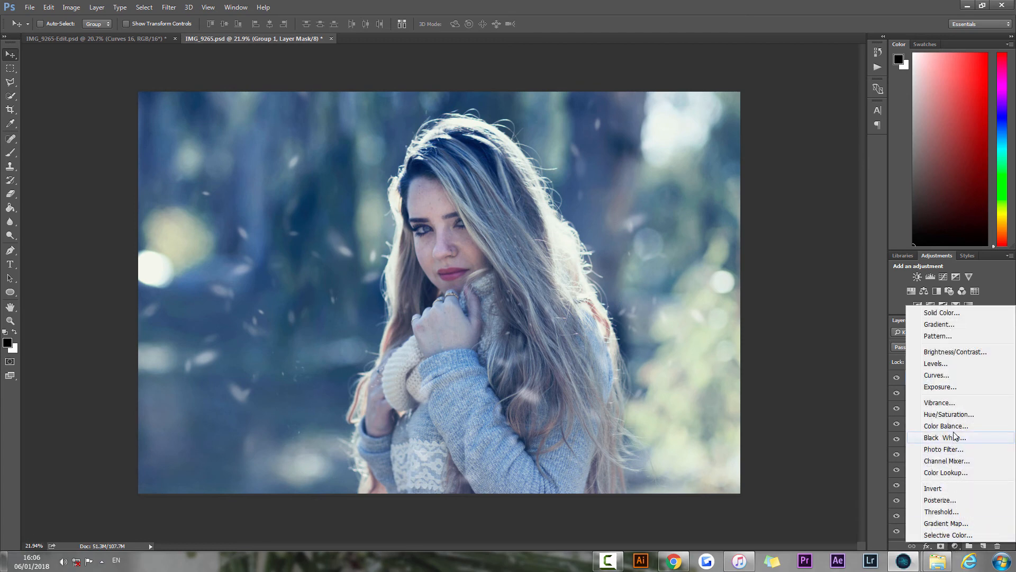
pyautogui.click(947, 376)
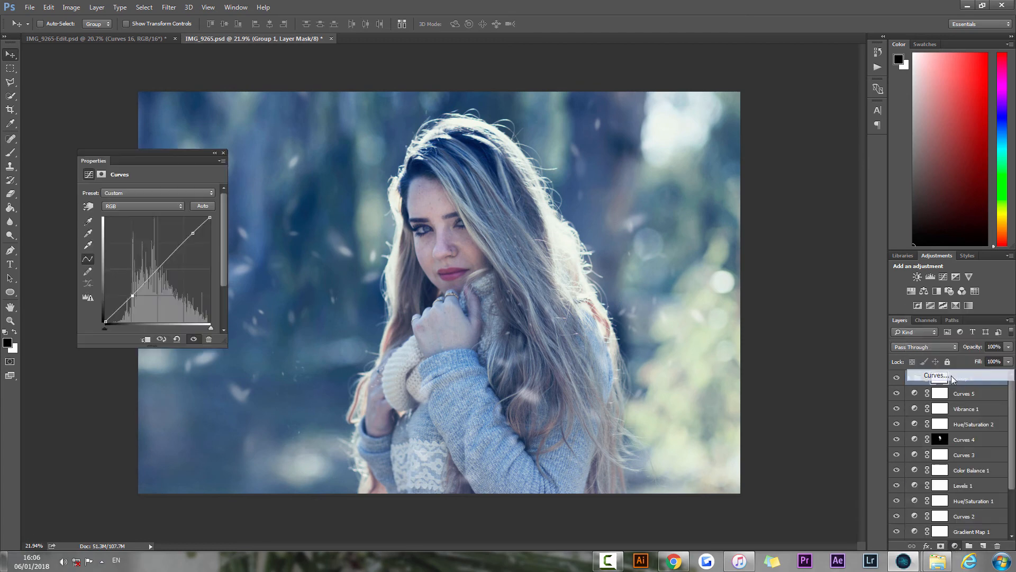
pyautogui.click(144, 206)
pyautogui.click(128, 233)
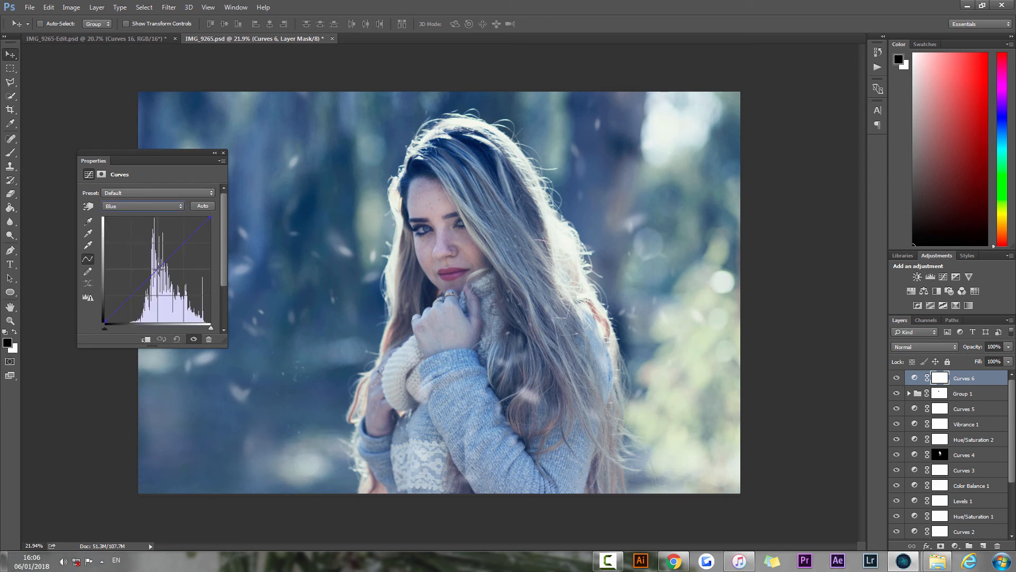
pyautogui.click(156, 268)
pyautogui.click(223, 152)
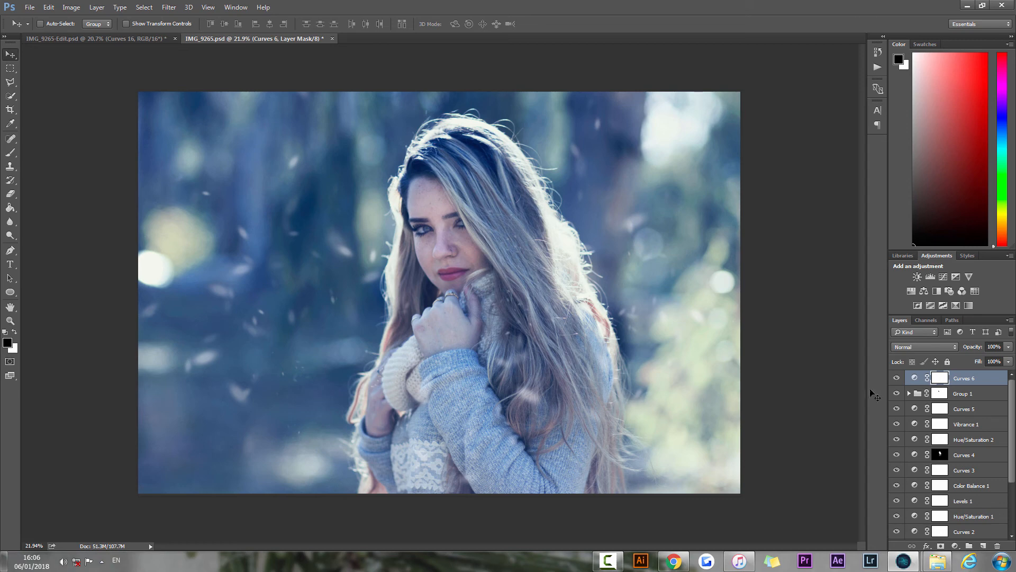
pyautogui.click(956, 546)
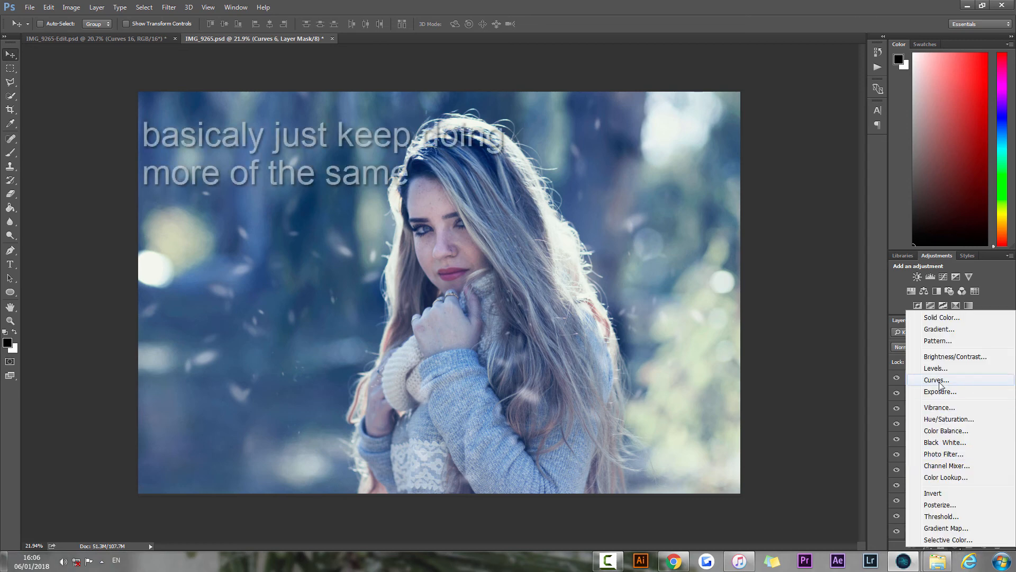
pyautogui.click(935, 379)
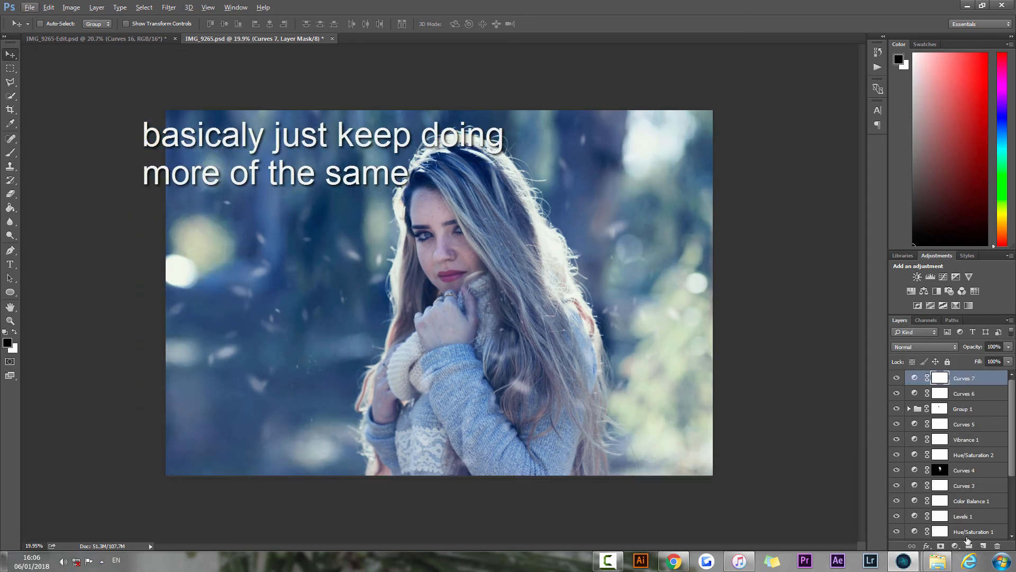
# On a new layer, paint soft black shading over the background with a 1500 px brush at 45% opacity and 42% flow
pyautogui.hotkey('ctrl', 'shift', 'alt', 'n')
pyautogui.press('b')
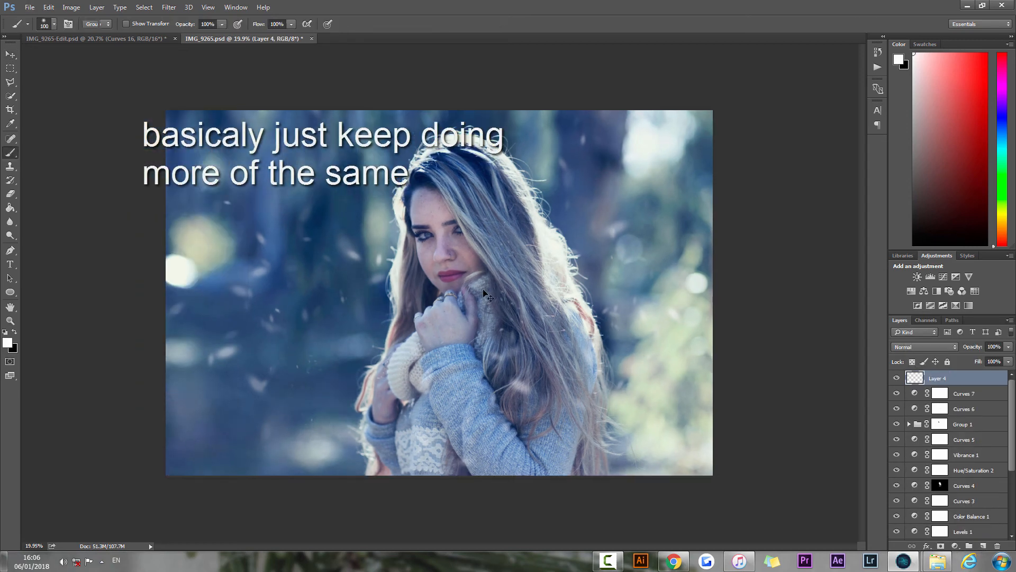
pyautogui.click(222, 23)
pyautogui.click(195, 37)
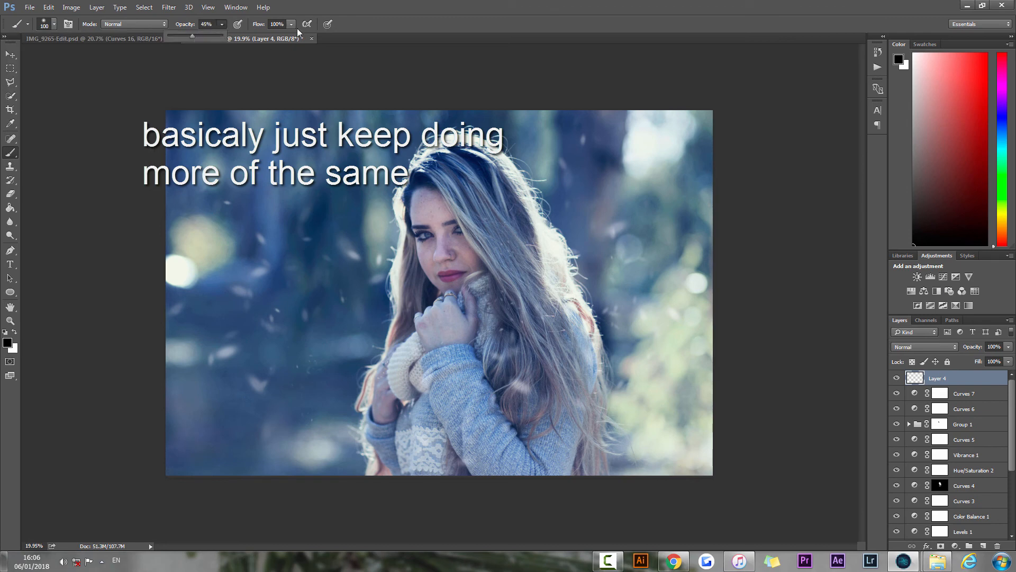
pyautogui.click(291, 24)
pyautogui.click(261, 36)
pyautogui.press(']')
pyautogui.press(']')
pyautogui.press(']')
pyautogui.press(']')
pyautogui.press(']')
pyautogui.press(']')
pyautogui.press(']')
pyautogui.press(']')
pyautogui.press(']')
pyautogui.press(']')
pyautogui.press(']')
pyautogui.press(']')
pyautogui.press(']')
pyautogui.press(']')
pyautogui.scroll(-2, 249, 220)
pyautogui.moveTo(244, 146)
pyautogui.mouseDown()
pyautogui.moveTo(214, 391)
pyautogui.moveTo(601, 442)
pyautogui.moveTo(617, 174)
pyautogui.moveTo(275, 122)
pyautogui.mouseUp()
# Set the black shading layer's blend mode to Soft Light and reduce its opacity
pyautogui.click(936, 347)
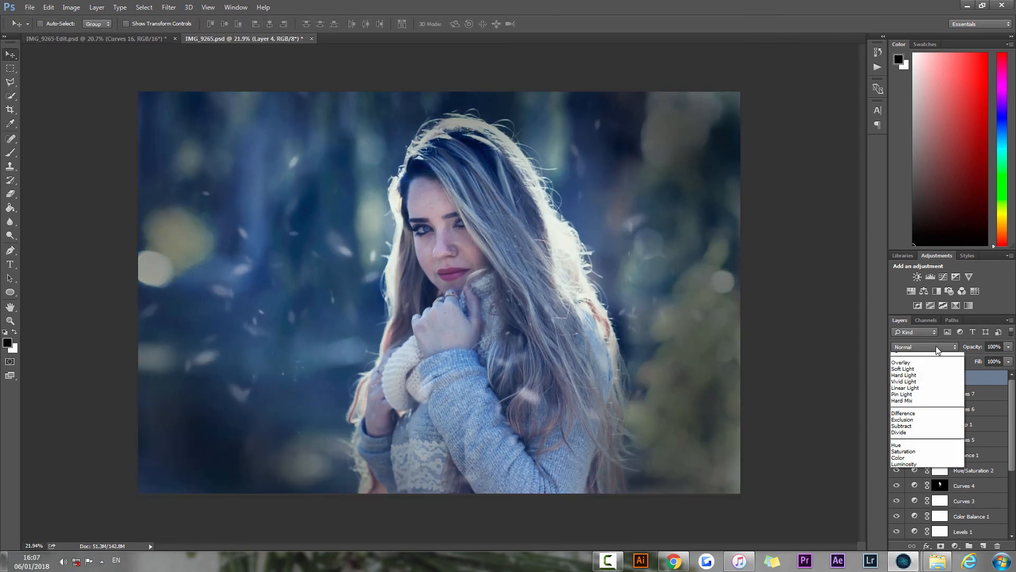
pyautogui.click(912, 369)
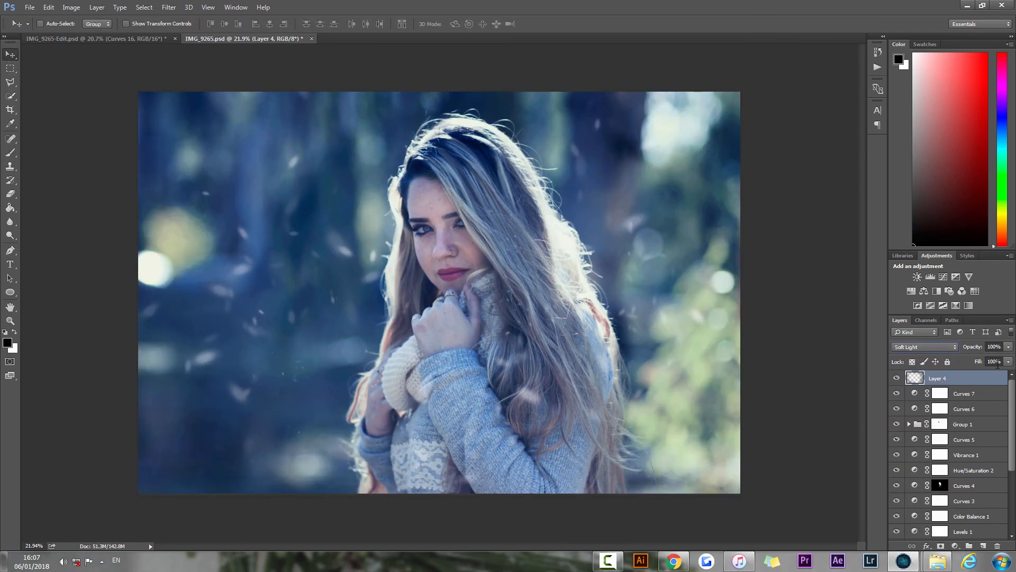
pyautogui.moveTo(1007, 347); pyautogui.dragTo(974, 359)
# Add another empty layer and paint soft white highlights over the woman with the 1500 px brush
pyautogui.click(982, 546)
pyautogui.press('b')
pyautogui.press('x')
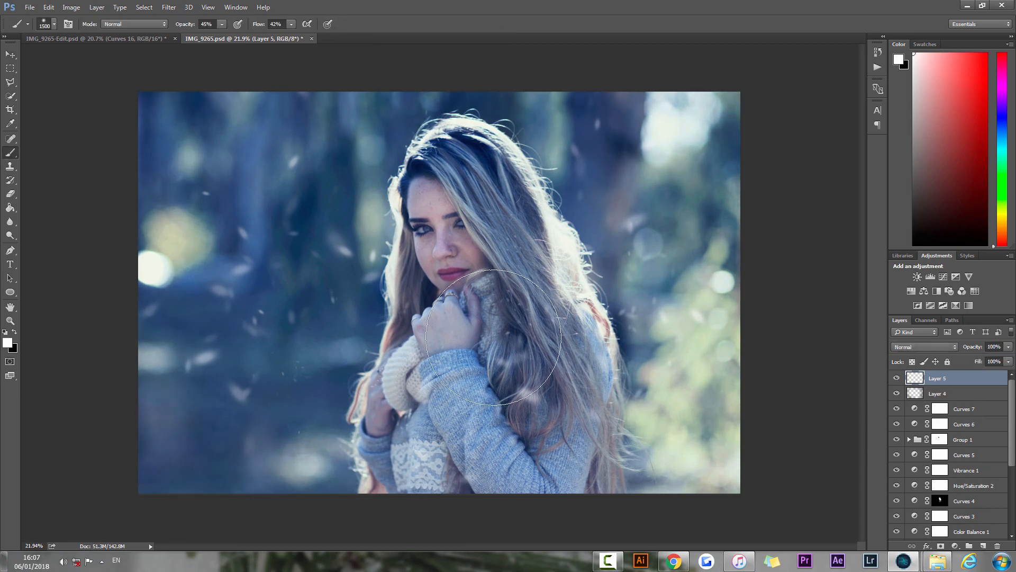
pyautogui.moveTo(403, 198)
pyautogui.mouseDown()
pyautogui.moveTo(486, 318)
pyautogui.moveTo(473, 418)
pyautogui.mouseUp()
# Set the white highlight layer to Soft Light at 41% opacity and save the document
pyautogui.click(10, 54)
pyautogui.click(925, 347)
pyautogui.click(909, 457)
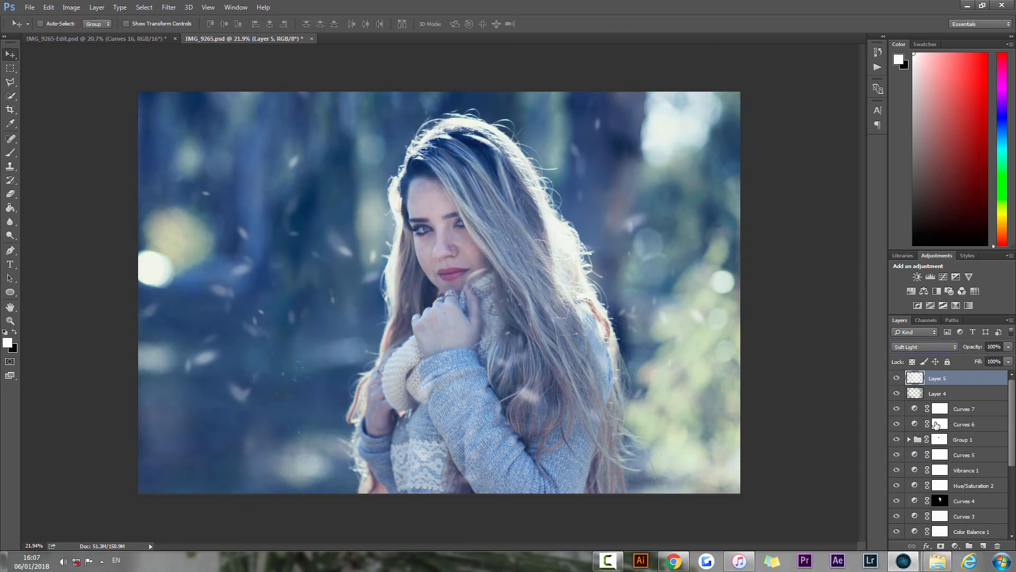
pyautogui.moveTo(1008, 347); pyautogui.dragTo(977, 359)
pyautogui.moveTo(896, 377)
pyautogui.mouseDown()
pyautogui.moveTo(896, 393)
pyautogui.moveTo(897, 378)
pyautogui.mouseUp()
pyautogui.hotkey('ctrl', 's')
pyautogui.scroll(-1, 757, 365)
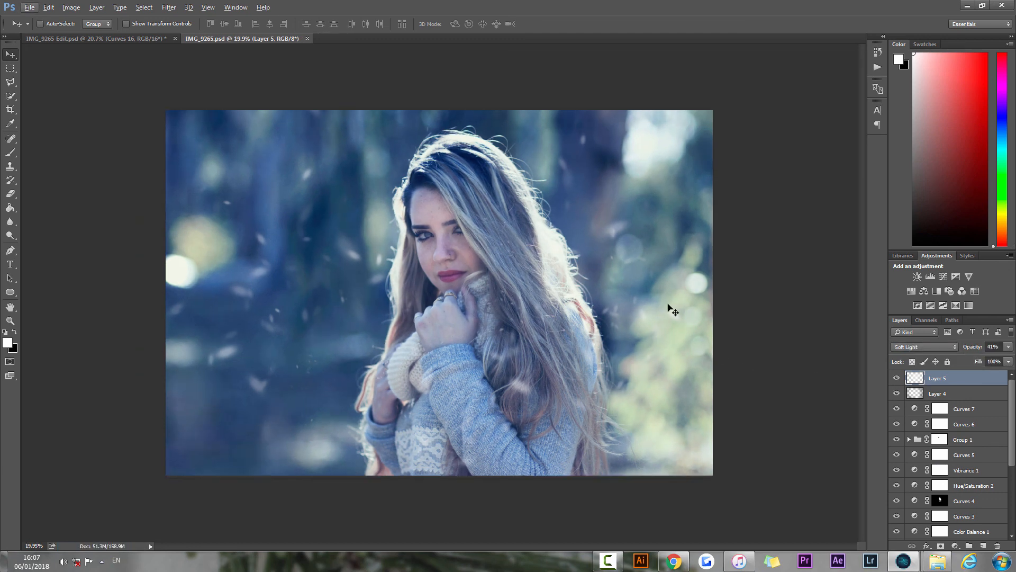
# Add a Hue/Saturation adjustment targeting the background foliage's Yellows, with hue +103 and saturation -22
pyautogui.click(955, 546)
pyautogui.click(932, 416)
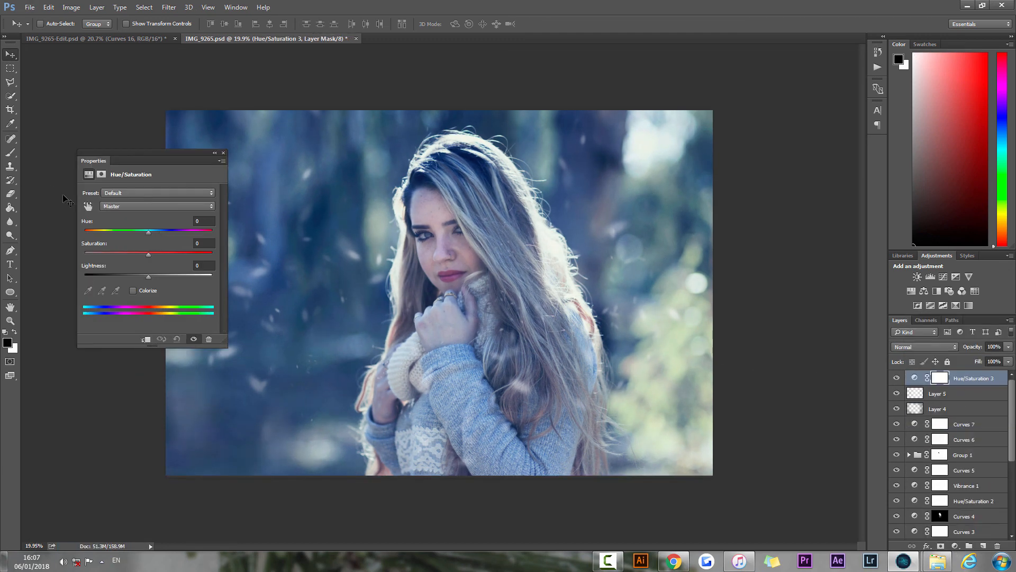
pyautogui.click(88, 206)
pyautogui.click(682, 339)
pyautogui.moveTo(151, 232); pyautogui.dragTo(135, 253)
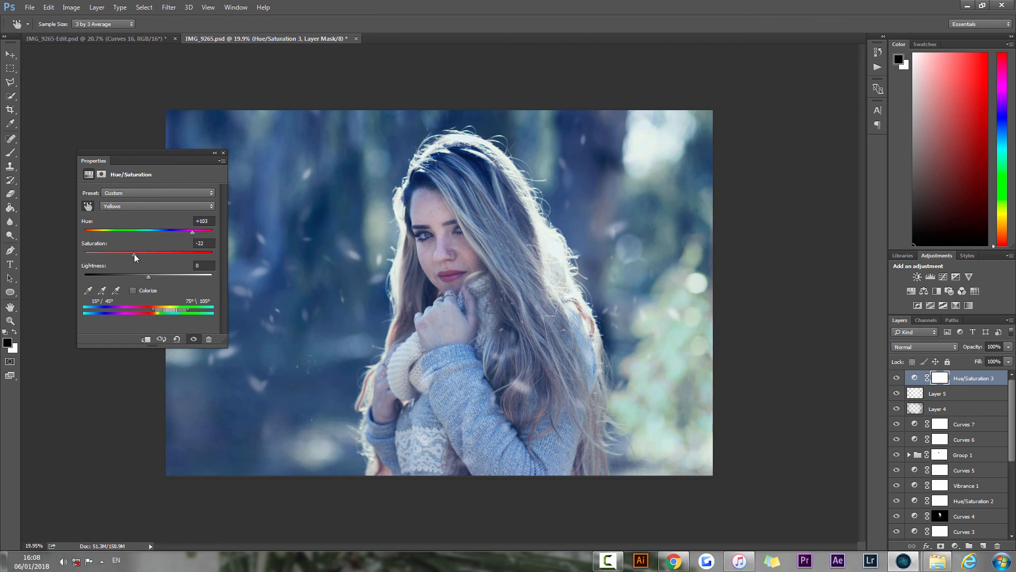
pyautogui.click(223, 152)
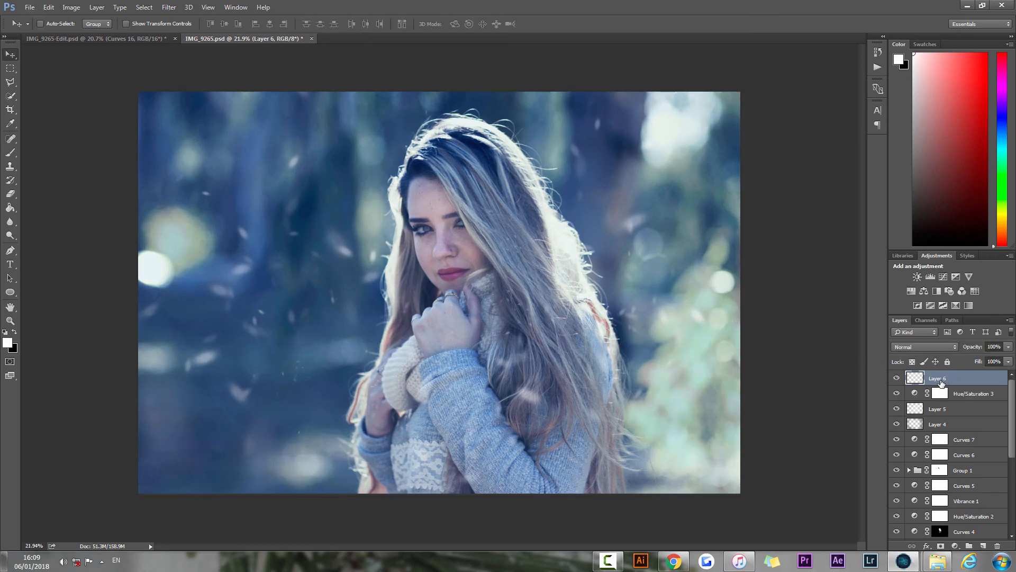
# Add a Curves adjustment, adjust its blue, red and green channels to cool the image, and fill its mask with black
pyautogui.click(943, 277)
pyautogui.click(142, 206)
pyautogui.click(143, 235)
pyautogui.moveTo(158, 269)
pyautogui.mouseDown()
pyautogui.moveTo(149, 261)
pyautogui.moveTo(162, 272)
pyautogui.mouseUp()
pyautogui.click(143, 206)
pyautogui.click(142, 221)
pyautogui.click(142, 206)
pyautogui.click(143, 228)
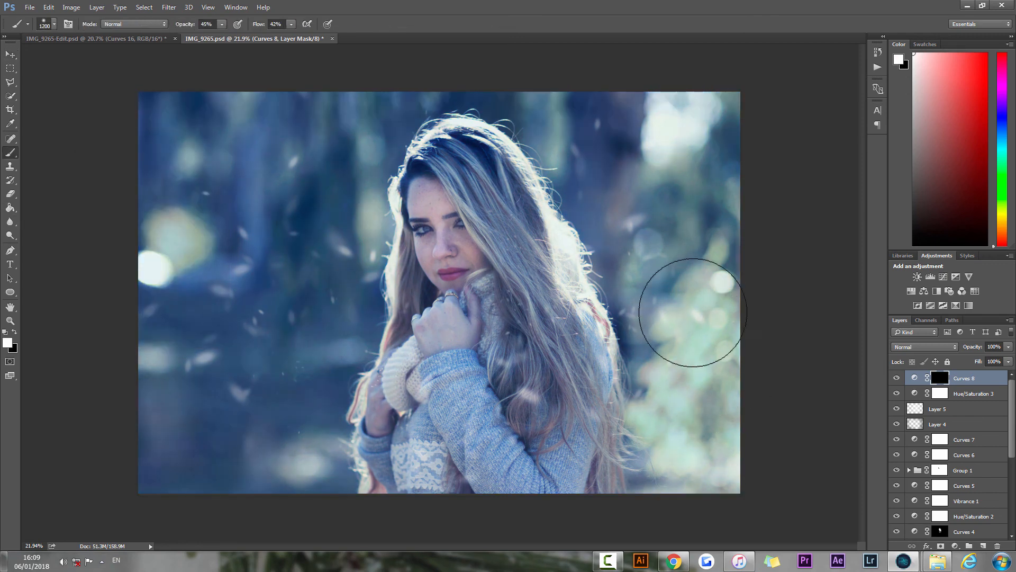
# Paint white on the new Curves mask over the pale foliage beside the woman, reducing the brush to 700 px
pyautogui.press('[')
pyautogui.press('[')
pyautogui.moveTo(701, 293); pyautogui.dragTo(694, 442)
pyautogui.press('[')
pyautogui.press('[')
pyautogui.press('[')
pyautogui.moveTo(647, 406)
pyautogui.mouseDown()
pyautogui.moveTo(699, 322)
pyautogui.moveTo(656, 301)
pyautogui.moveTo(720, 303)
pyautogui.mouseUp()
# On a new empty layer, paint a sampled dark blue over the pale foliage and set the layer's blend mode to Color
pyautogui.hotkey('ctrl', 'shift', 'alt', 'n')
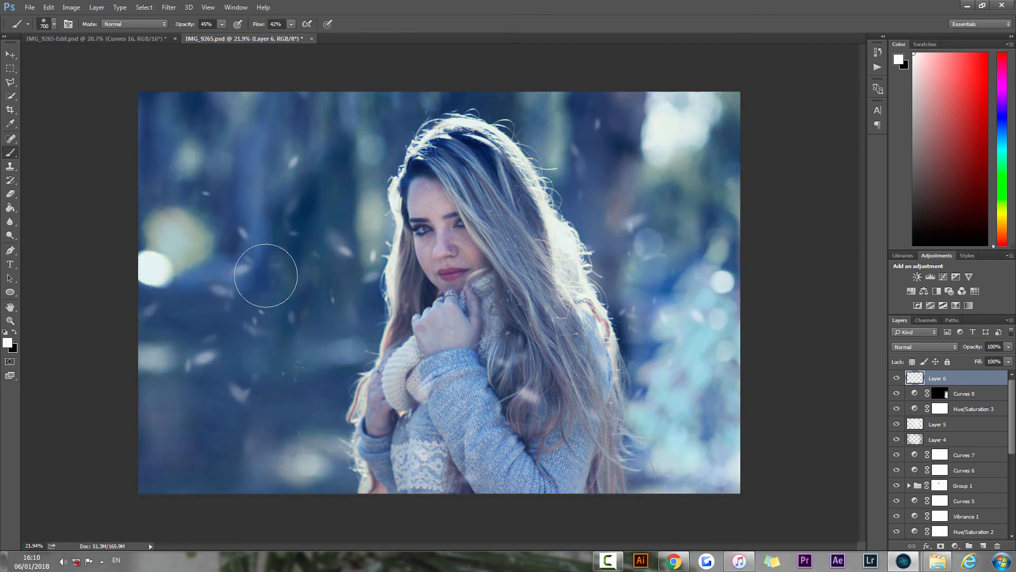
pyautogui.click(8, 343)
pyautogui.click(630, 342)
pyautogui.click(932, 357)
pyautogui.press('[')
pyautogui.press('[')
pyautogui.press('[')
pyautogui.moveTo(687, 372)
pyautogui.mouseDown()
pyautogui.moveTo(676, 405)
pyautogui.moveTo(710, 272)
pyautogui.moveTo(657, 447)
pyautogui.moveTo(669, 313)
pyautogui.moveTo(704, 275)
pyautogui.mouseUp()
pyautogui.press('v')
pyautogui.click(932, 347)
pyautogui.click(913, 544)
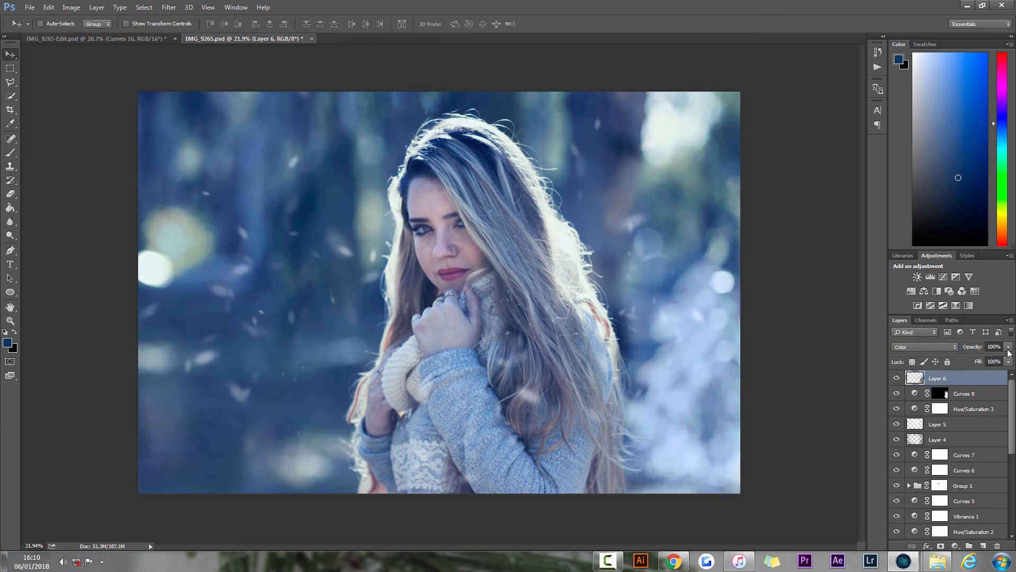
# Add a Curves adjustment that darkens the foliage, replacing its mask with a copy of the Curves 8 mask
pyautogui.click(954, 545)
pyautogui.click(945, 373)
pyautogui.moveTo(940, 410); pyautogui.dragTo(940, 378)
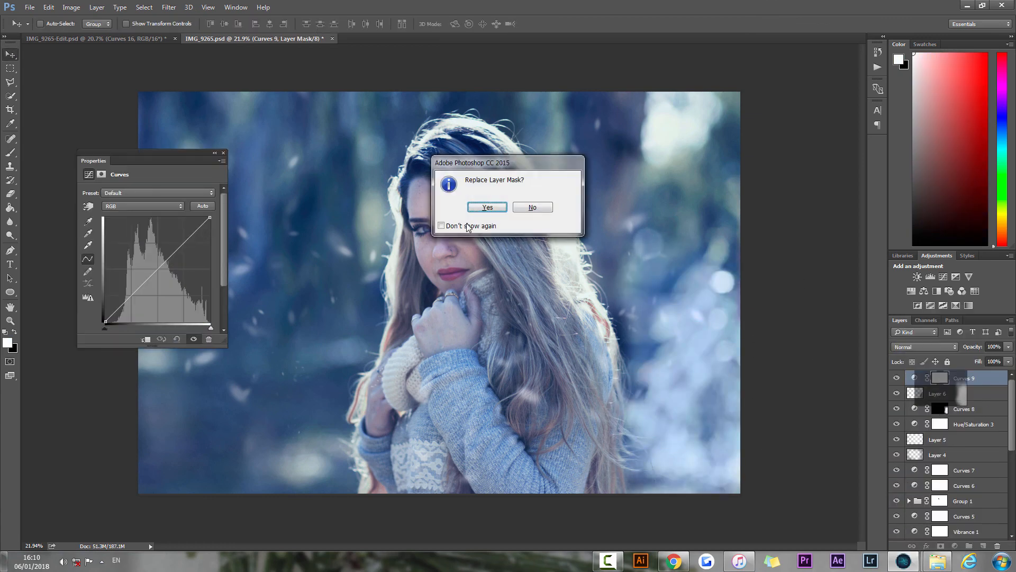
pyautogui.click(485, 206)
pyautogui.moveTo(139, 286); pyautogui.dragTo(146, 292)
pyautogui.click(223, 152)
pyautogui.moveTo(896, 424)
pyautogui.mouseDown()
pyautogui.moveTo(897, 378)
pyautogui.moveTo(899, 427)
pyautogui.mouseUp()
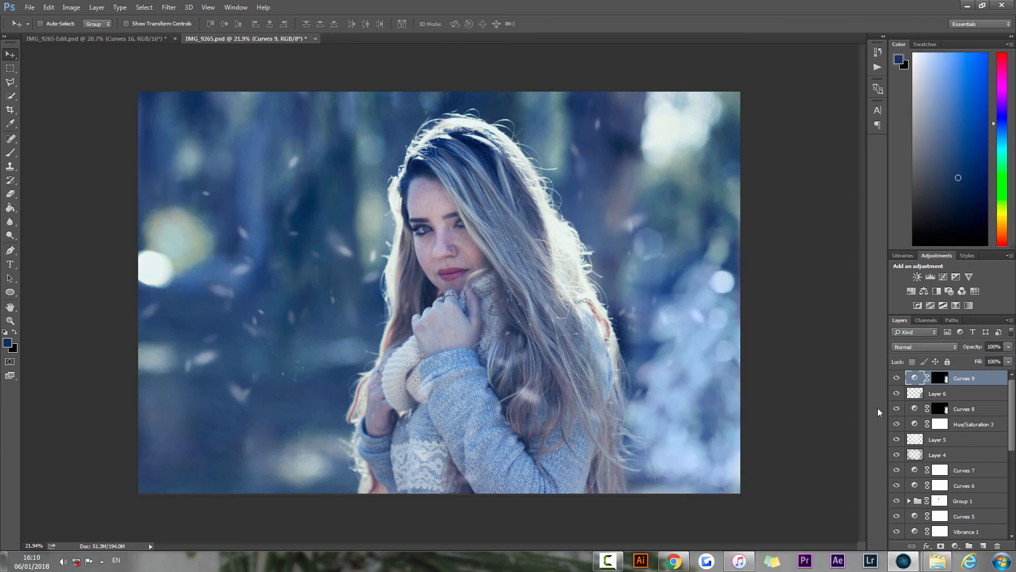
# Paint white on the Curves 9 and Curves 8 masks over the yellowish bokeh circle near the photo's left edge
pyautogui.click(940, 377)
pyautogui.press('d')
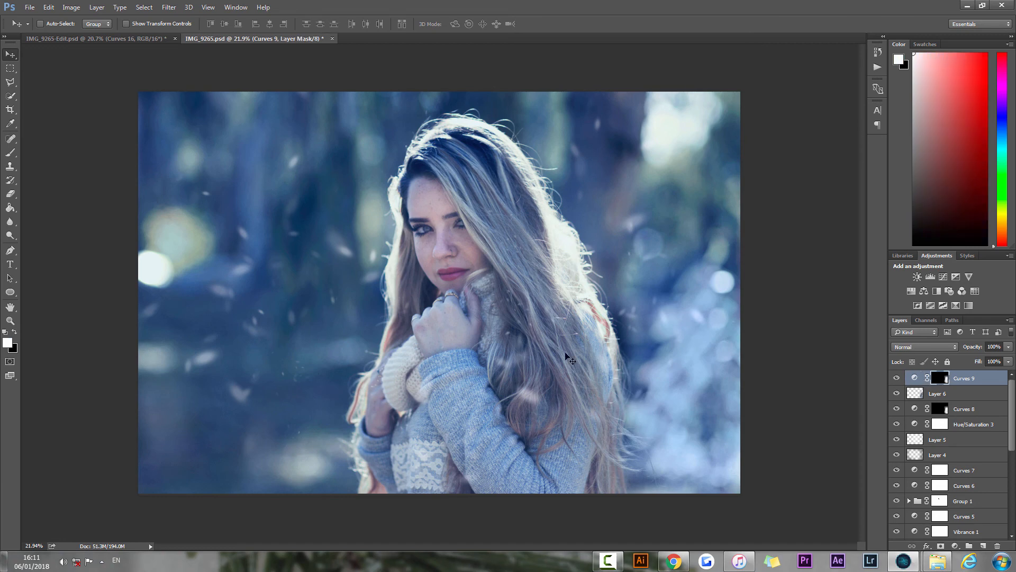
pyautogui.press('b')
pyautogui.click(181, 245)
pyautogui.click(940, 408)
pyautogui.moveTo(179, 250)
pyautogui.mouseDown()
pyautogui.moveTo(189, 260)
pyautogui.moveTo(171, 259)
pyautogui.mouseUp()
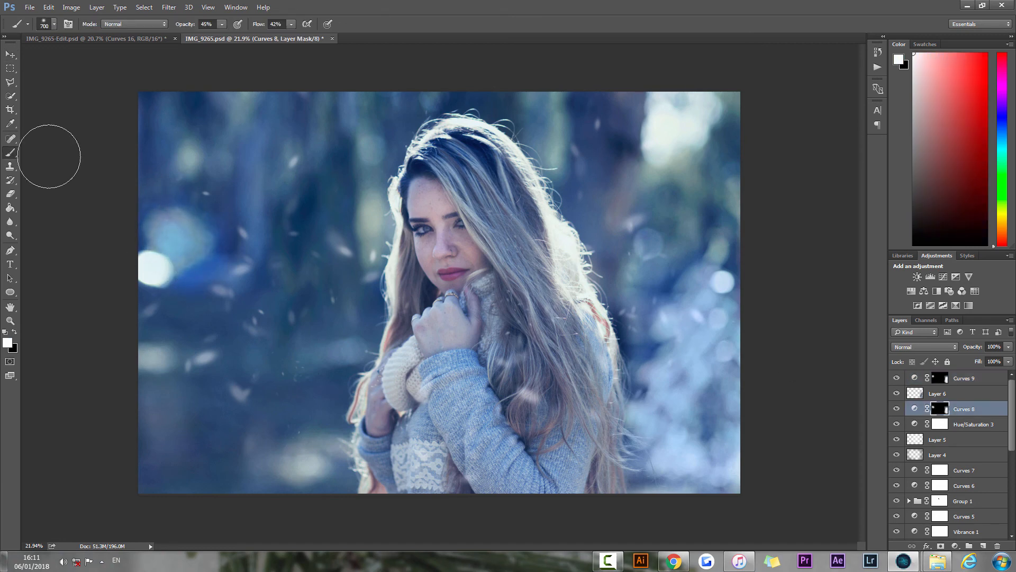
# Paint black on the Curves 8 mask just beside the bokeh circle to limit the correction there
pyautogui.press('x')
pyautogui.moveTo(236, 290); pyautogui.dragTo(217, 286)
pyautogui.press('[')
pyautogui.press('[')
pyautogui.press('[')
pyautogui.press('[')
pyautogui.press('[')
pyautogui.press('[')
pyautogui.click(10, 54)
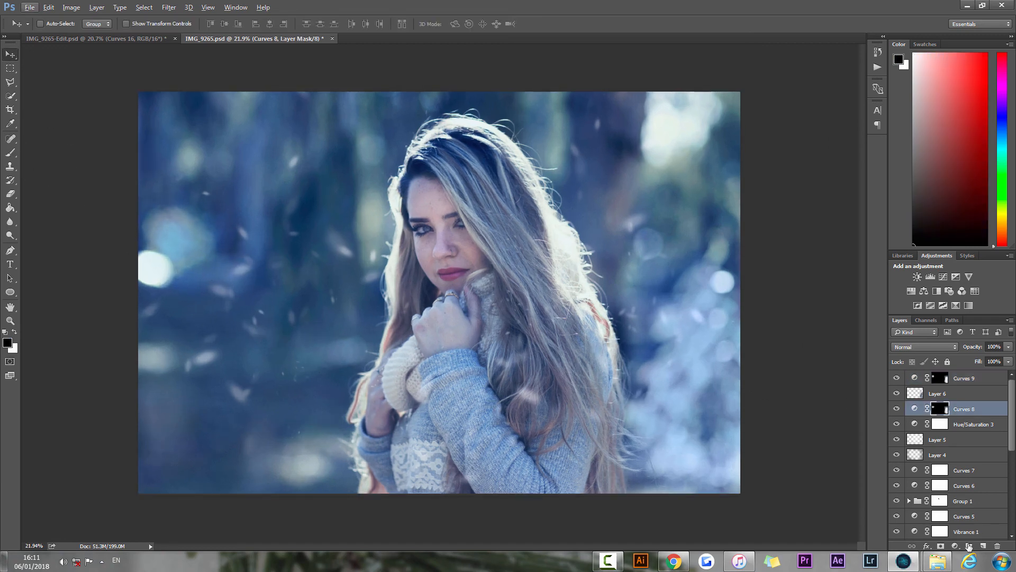
# Add a Curves adjustment above Curves 9 with raised highlights and slightly adjusted shadows to brighten the image
pyautogui.click(963, 378)
pyautogui.click(955, 545)
pyautogui.click(957, 535)
pyautogui.click(954, 545)
pyautogui.click(931, 375)
pyautogui.moveTo(168, 258); pyautogui.dragTo(175, 237)
pyautogui.moveTo(130, 293); pyautogui.dragTo(127, 299)
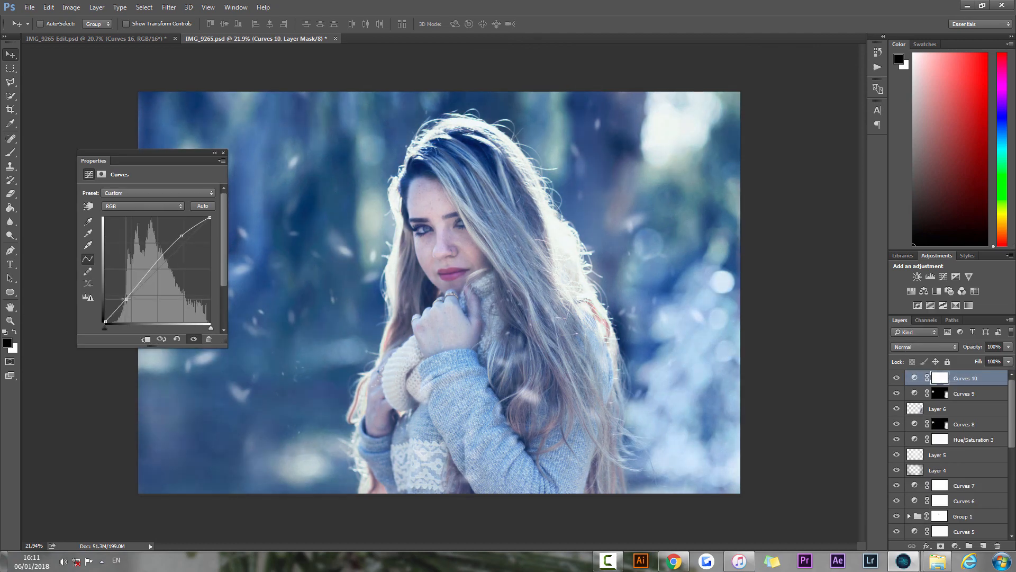
pyautogui.click(224, 151)
# Restrict the brightening Curves to the woman using a black mask and a white 1100 px brush, and select its Red channel
pyautogui.press('g')
pyautogui.click(515, 293)
pyautogui.press('b')
pyautogui.press('x')
pyautogui.moveTo(504, 404); pyautogui.dragTo(551, 404)
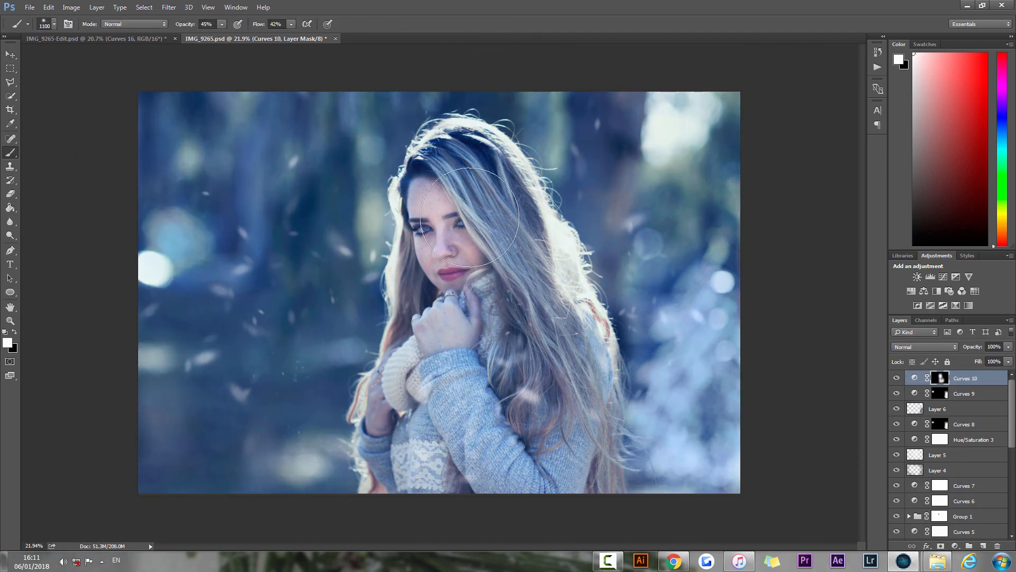
pyautogui.click(11, 55)
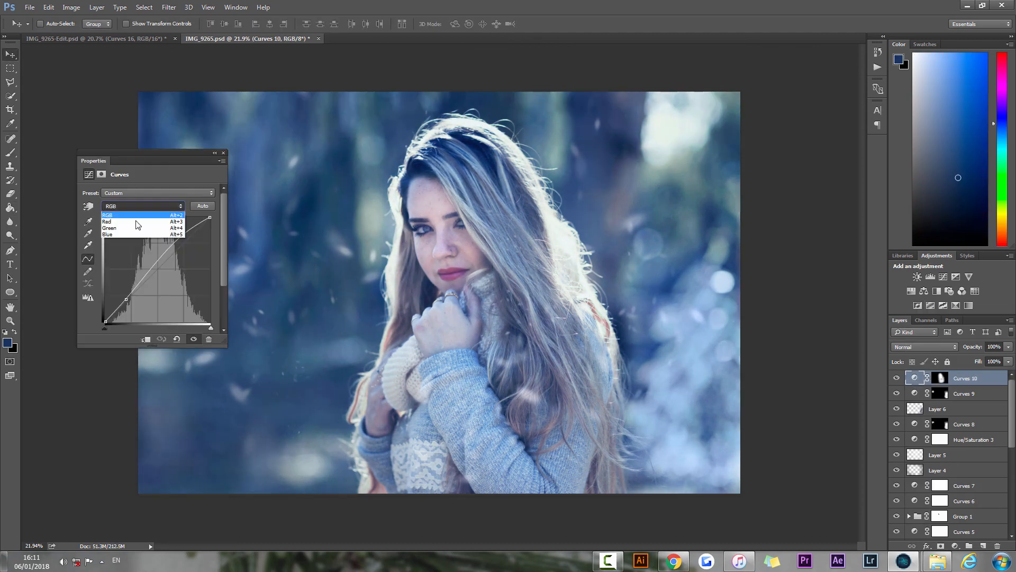
pyautogui.click(136, 221)
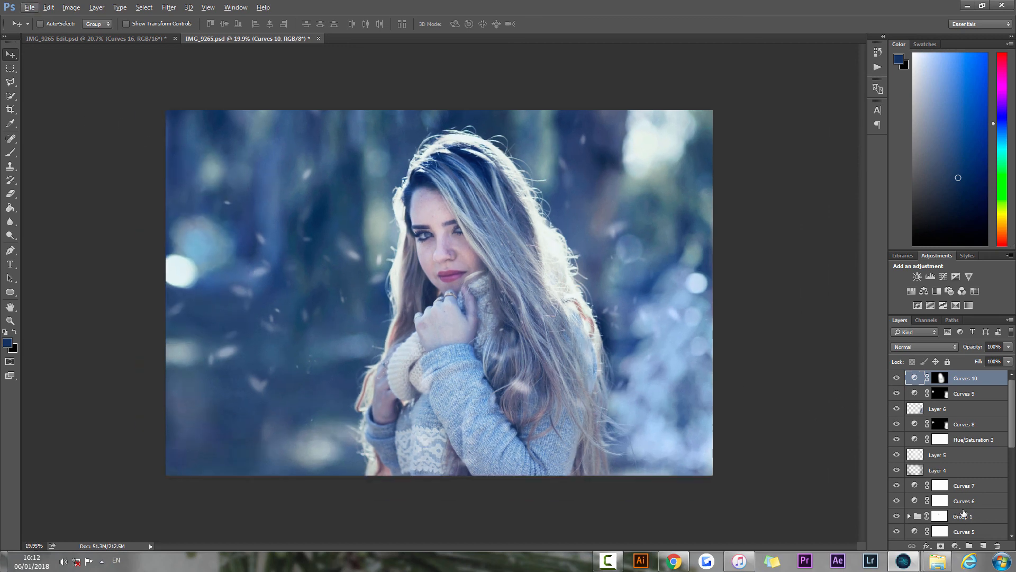
# Add another Curves adjustment that darkens the midtones and fill its mask with black
pyautogui.click(955, 545)
pyautogui.click(936, 382)
pyautogui.moveTo(156, 270); pyautogui.dragTo(162, 281)
pyautogui.click(224, 154)
pyautogui.press('x')
pyautogui.press('g')
pyautogui.click(347, 278)
# Paint white on the darkening Curves mask over the background around the woman with the 1500 px brush, and save the document
pyautogui.press('x')
pyautogui.press('b')
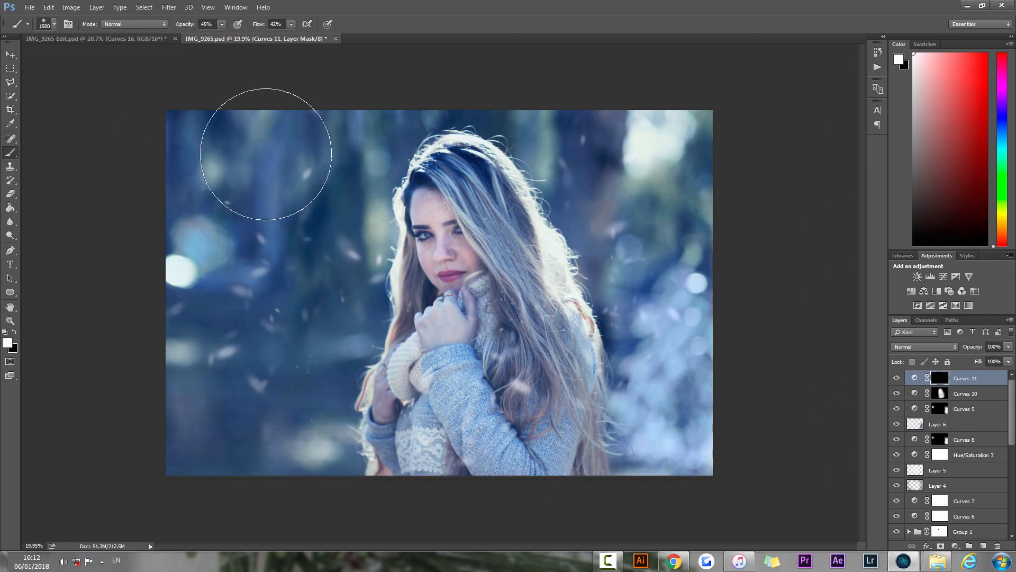
pyautogui.moveTo(268, 147)
pyautogui.mouseDown()
pyautogui.moveTo(234, 325)
pyautogui.moveTo(545, 476)
pyautogui.moveTo(762, 260)
pyautogui.moveTo(717, 256)
pyautogui.moveTo(660, 401)
pyautogui.mouseUp()
pyautogui.press('v')
pyautogui.hotkey('ctrl', '0')
pyautogui.hotkey('ctrl', 's')
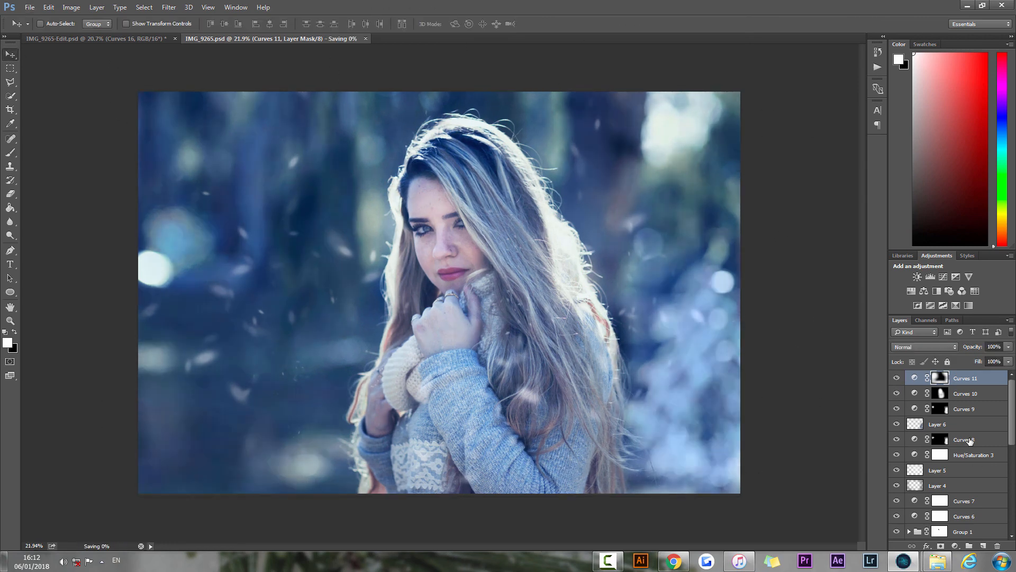
# Add an empty layer and paint dark blue over the bright upper-right background and nearby patches, reducing the brush to 300 px
pyautogui.click(982, 546)
pyautogui.press('b')
pyautogui.press('[')
pyautogui.press('[')
pyautogui.press('[')
pyautogui.press('[')
pyautogui.press('[')
pyautogui.press('[')
pyautogui.press('[')
pyautogui.press('[')
pyautogui.moveTo(680, 127)
pyautogui.mouseDown()
pyautogui.moveTo(691, 139)
pyautogui.moveTo(672, 116)
pyautogui.moveTo(707, 113)
pyautogui.mouseUp()
pyautogui.press('[')
pyautogui.press('[')
pyautogui.press('[')
pyautogui.press('[')
pyautogui.moveTo(565, 159); pyautogui.dragTo(551, 79)
pyautogui.moveTo(730, 188); pyautogui.dragTo(666, 234)
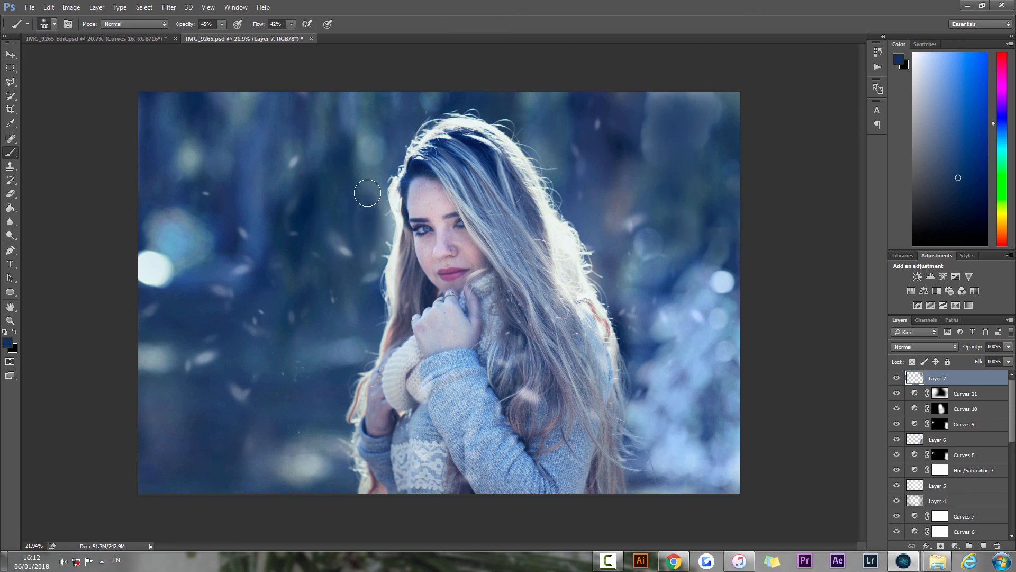
# Set the dark blue paint layer's blend mode to Color
pyautogui.press('v')
pyautogui.click(925, 347)
pyautogui.click(924, 547)
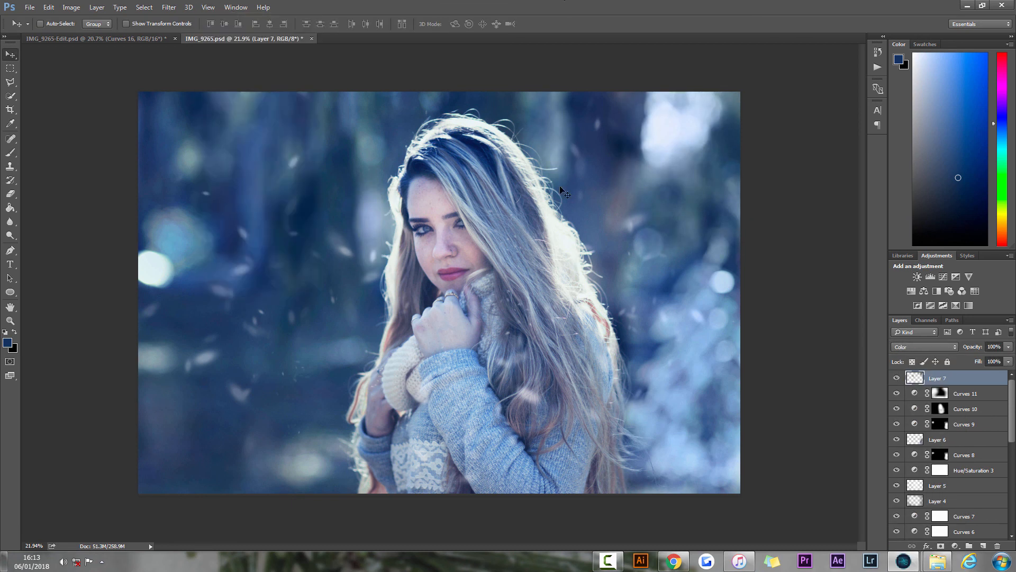
# On a new empty layer, remove the bright round light at the photo's left edge with the Clone Stamp, sampling all layers
pyautogui.press('b')
pyautogui.press('s')
pyautogui.click(983, 546)
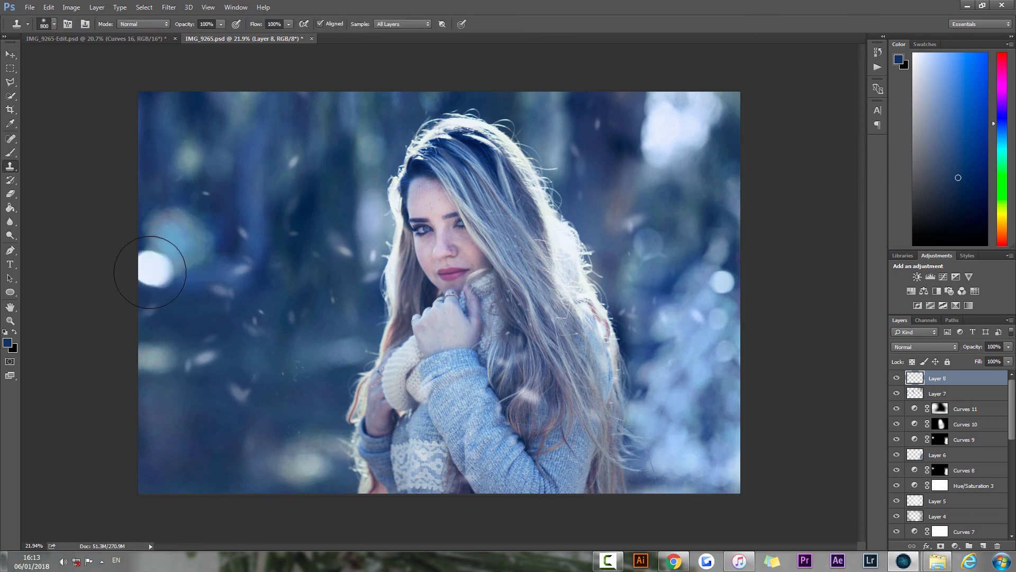
pyautogui.click(13, 56)
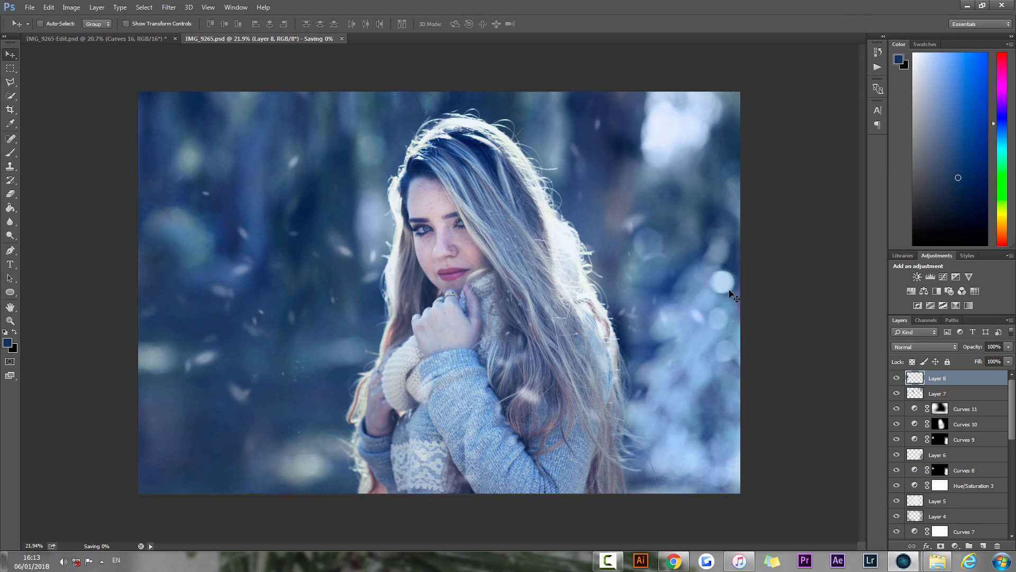
# Add a Curves adjustment that darkens the whole image's midtones
pyautogui.click(955, 546)
pyautogui.click(934, 380)
pyautogui.moveTo(158, 269); pyautogui.dragTo(158, 280)
pyautogui.click(222, 152)
# Paint black on the Curves 12 mask over the woman's face and upper body with the 1100 px brush, and save the document
pyautogui.press('b')
pyautogui.scroll(-1, 476, 241)
pyautogui.press('x')
pyautogui.click(454, 240)
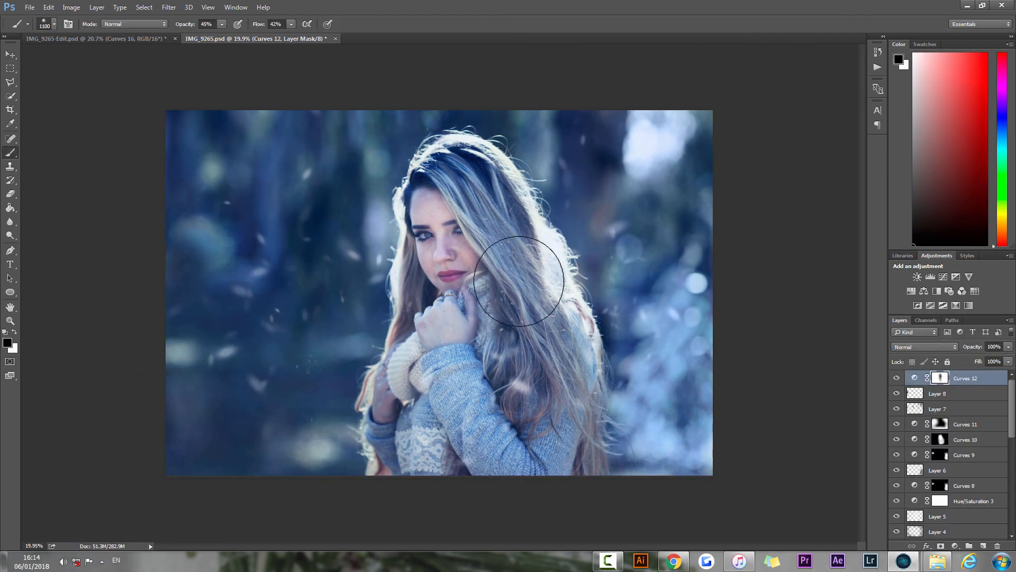
pyautogui.press('v')
pyautogui.scroll(1, 722, 359)
pyautogui.hotkey('ctrl', 's')
# Add a Curves adjustment for the whole image and adjust its blue, red and green channels toward a colder tone
pyautogui.click(955, 545)
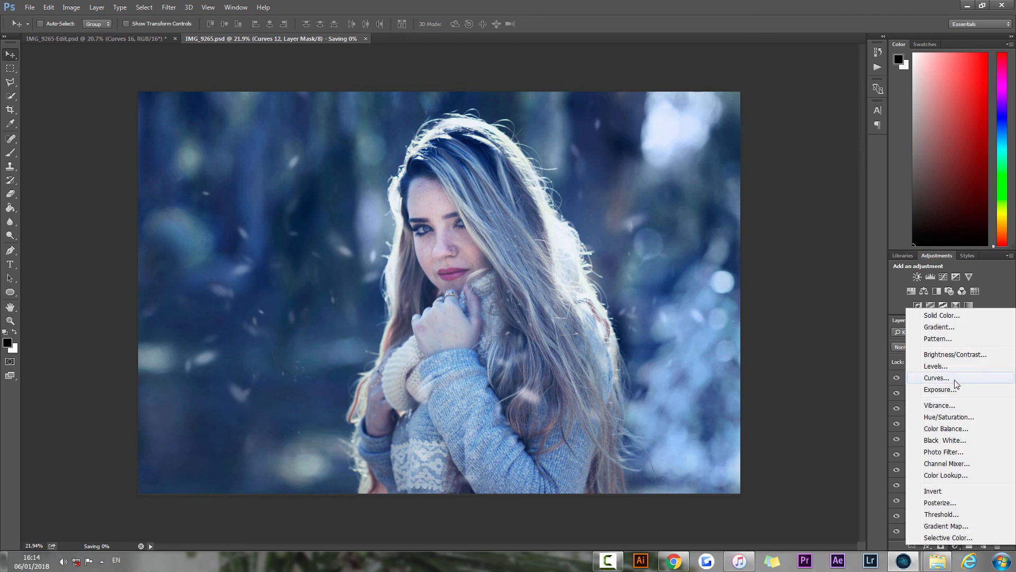
pyautogui.click(956, 384)
pyautogui.click(143, 206)
pyautogui.click(140, 234)
pyautogui.moveTo(157, 270); pyautogui.dragTo(161, 267)
pyautogui.click(142, 206)
pyautogui.click(140, 220)
pyautogui.click(143, 206)
pyautogui.click(141, 228)
pyautogui.click(222, 152)
pyautogui.click(896, 378)
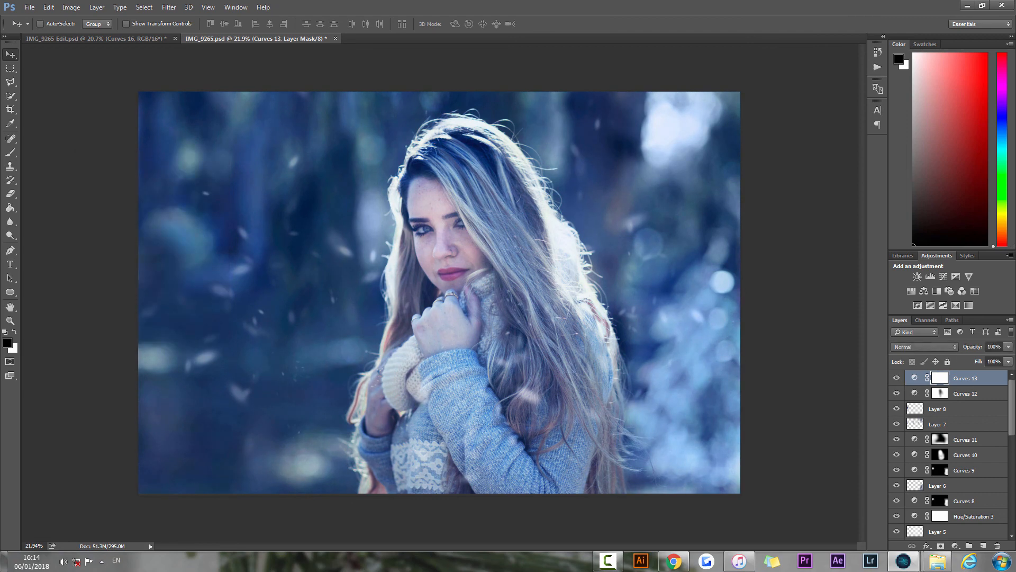
# Reduce the opacity of the Curves 13 layer and compare the photo with and without it
pyautogui.click(1008, 347)
pyautogui.moveTo(1008, 359); pyautogui.dragTo(970, 359)
pyautogui.click(895, 378)
pyautogui.click(1008, 347)
# Add a Selective Color adjustment with Blues at cyan +18, magenta -6, yellow -13 and black -12
pyautogui.click(955, 546)
pyautogui.click(937, 537)
pyautogui.click(158, 205)
pyautogui.click(143, 247)
pyautogui.moveTo(148, 228); pyautogui.dragTo(160, 228)
pyautogui.moveTo(148, 250); pyautogui.dragTo(141, 294)
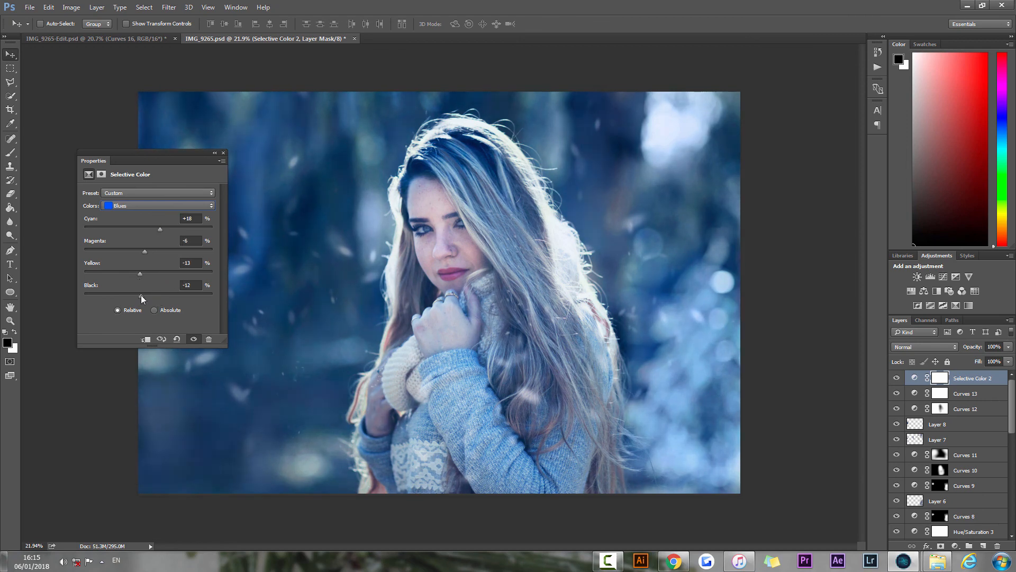
# Set the Neutrals' cyan to -1% in the Selective Color adjustment and save the document
pyautogui.click(158, 205)
pyautogui.click(125, 275)
pyautogui.moveTo(149, 228); pyautogui.dragTo(148, 228)
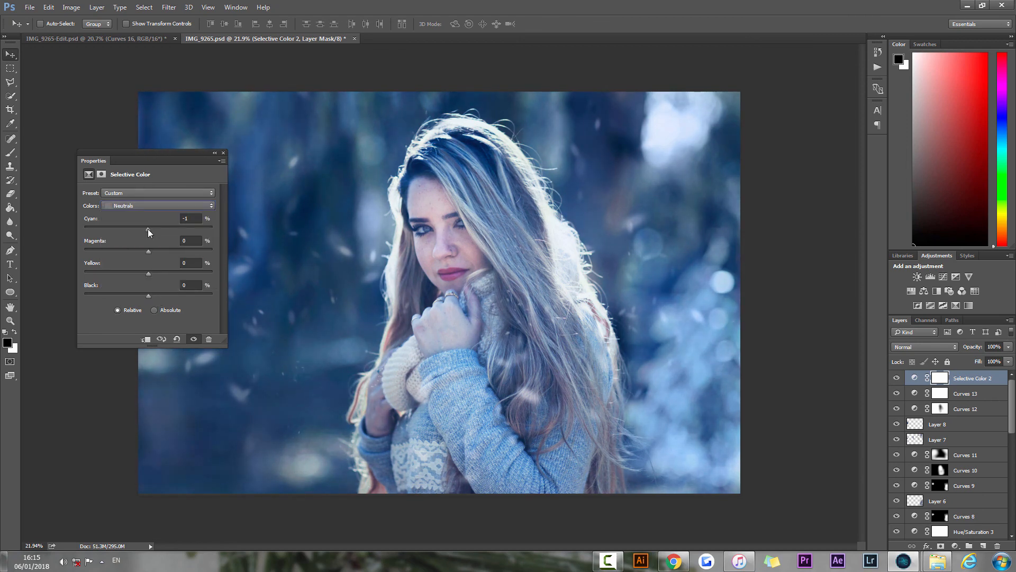
pyautogui.click(223, 153)
pyautogui.hotkey('ctrl', 's')
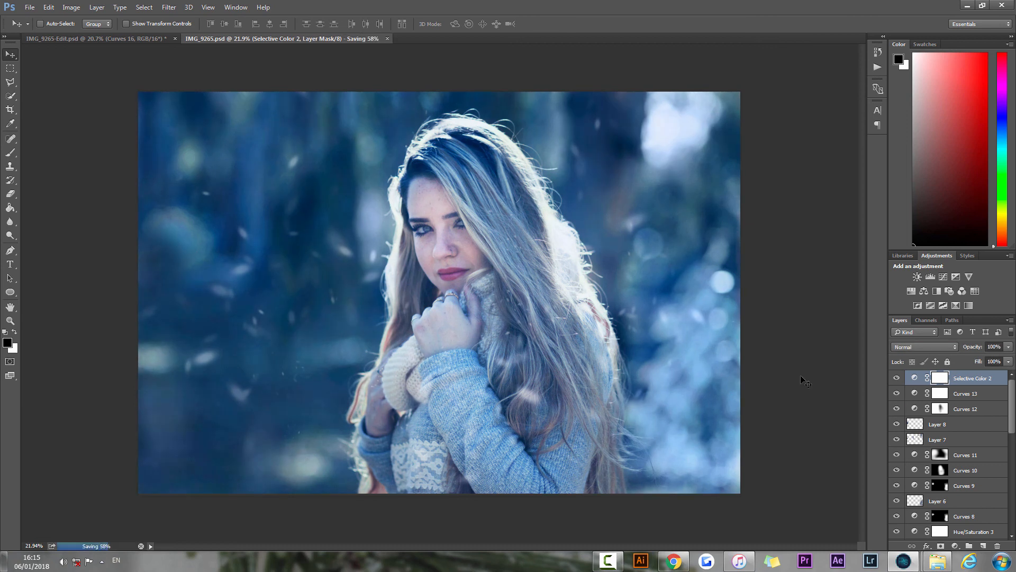